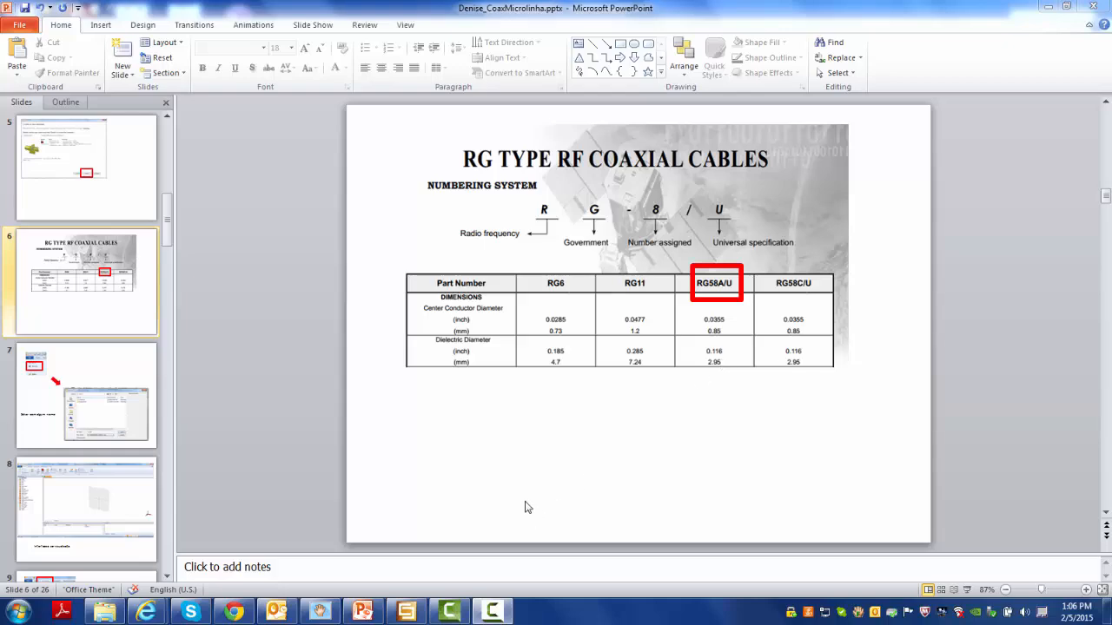
Switch to CST Studio Suite and start a new MW & RF & Optical project for Circuit & Components with the Coaxial (TEM) Connectors workflow
left_click(407, 612)
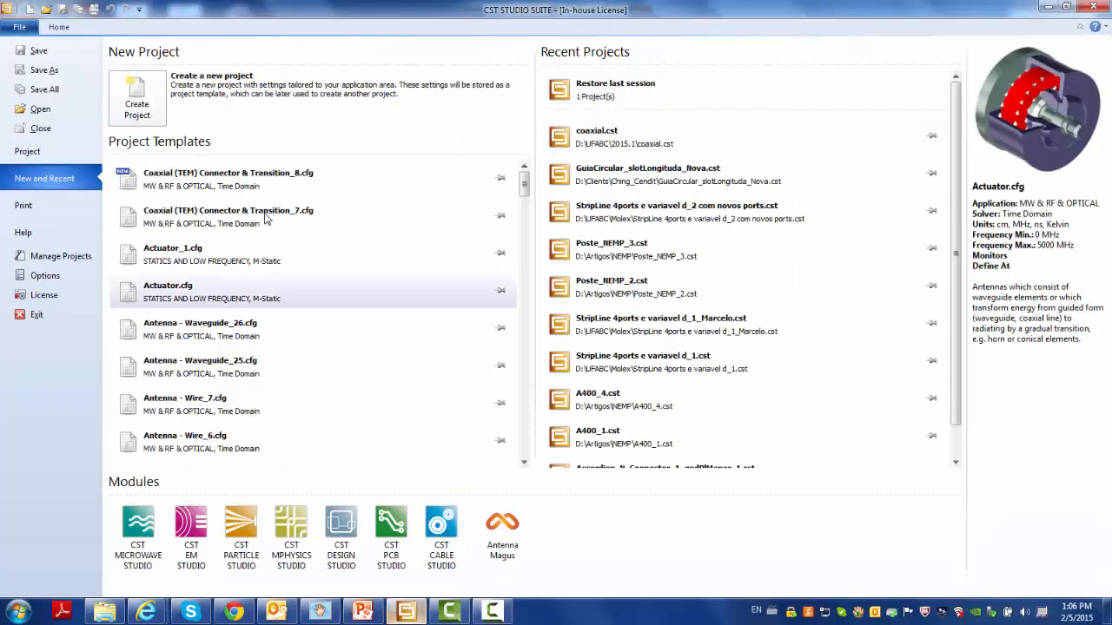
left_click(143, 100)
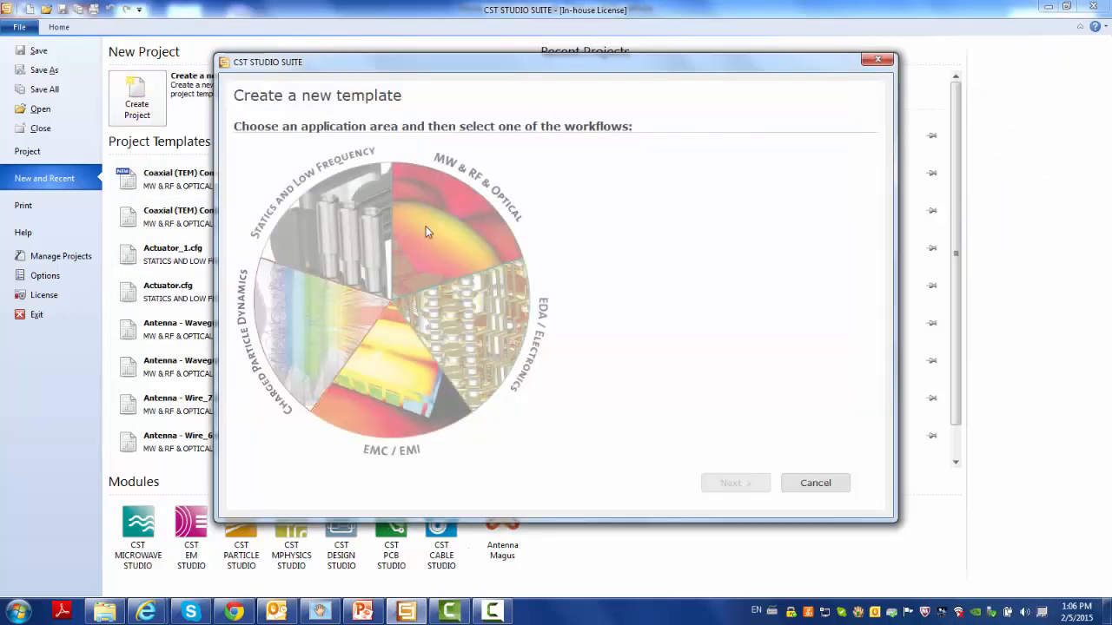
left_click(454, 205)
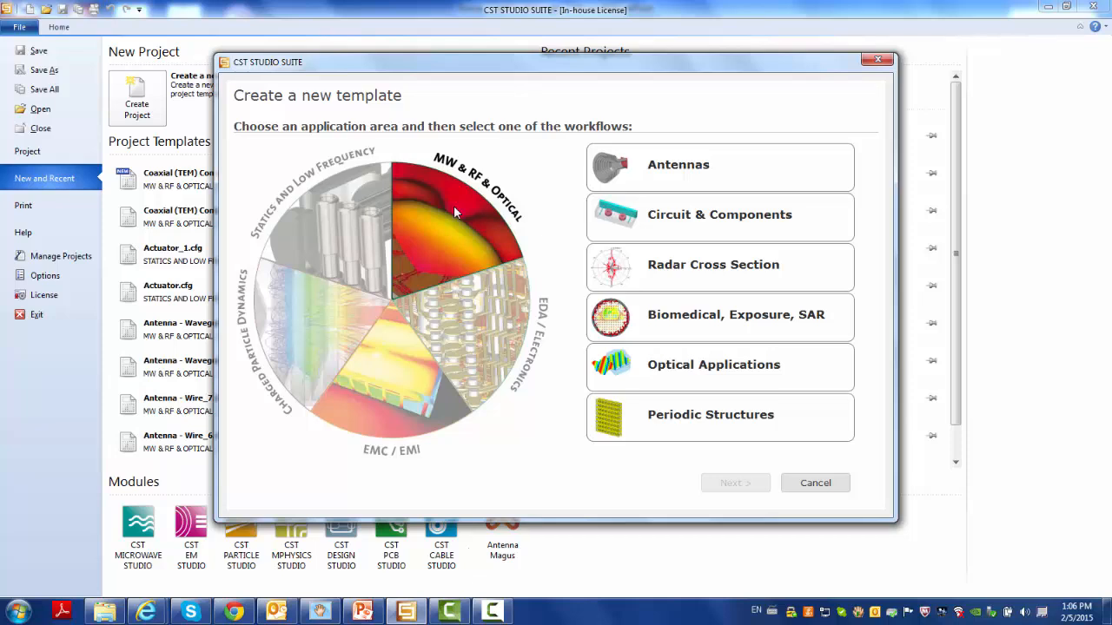
left_click(656, 223)
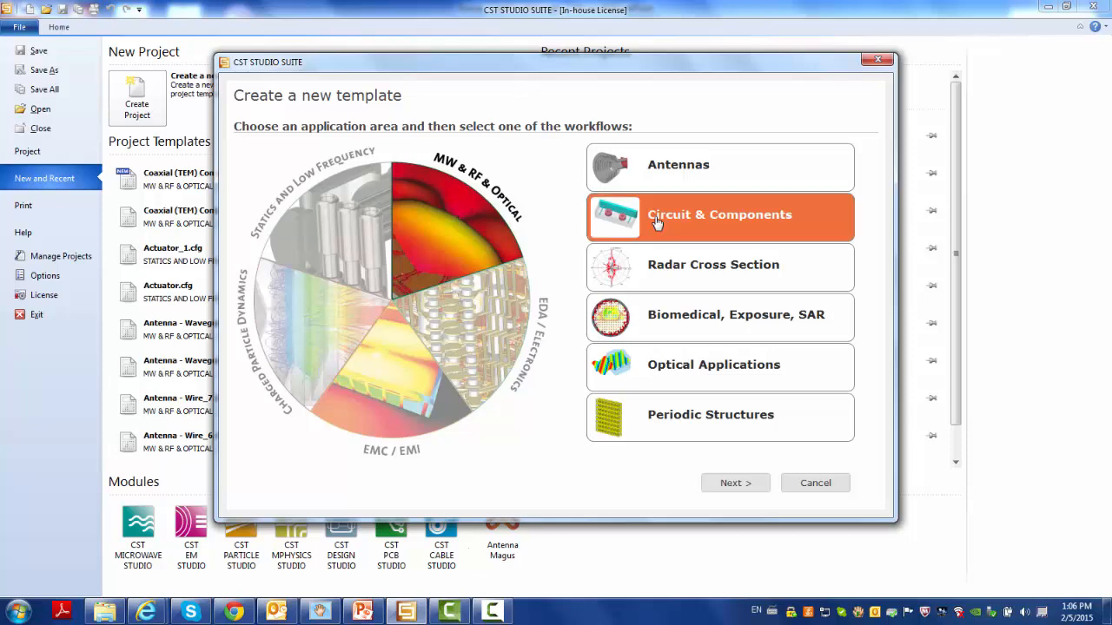
left_click(756, 484)
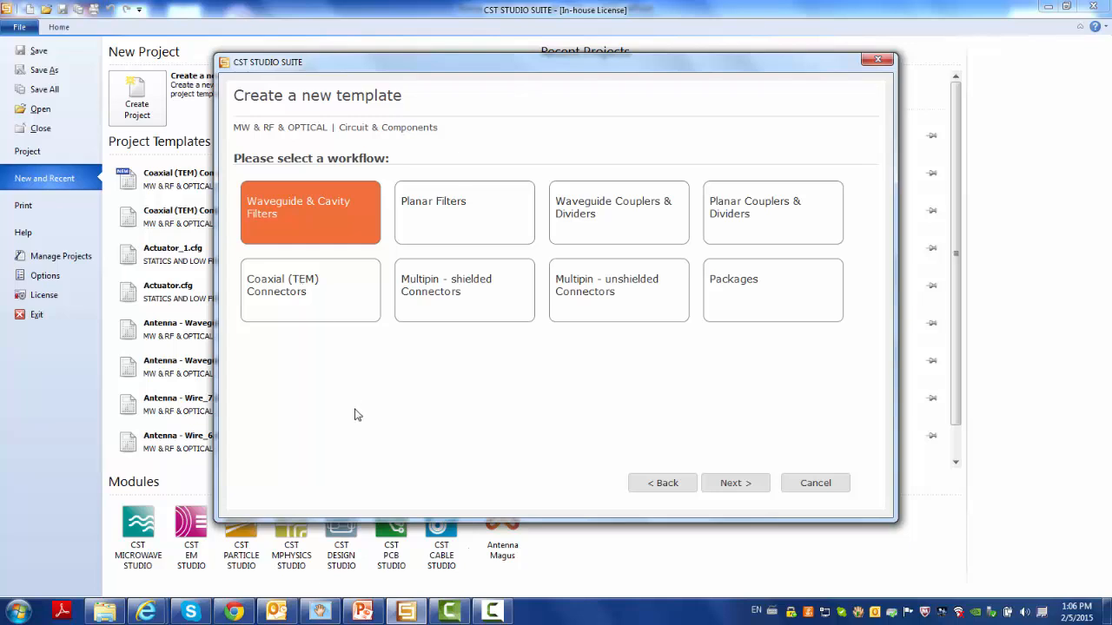
left_click(280, 304)
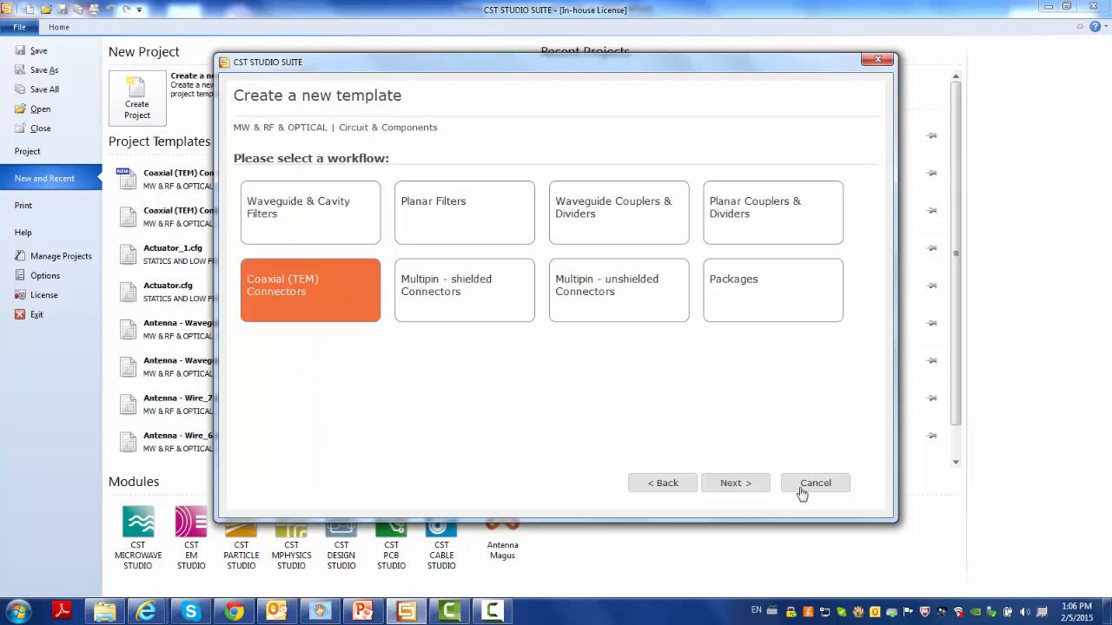
left_click(739, 492)
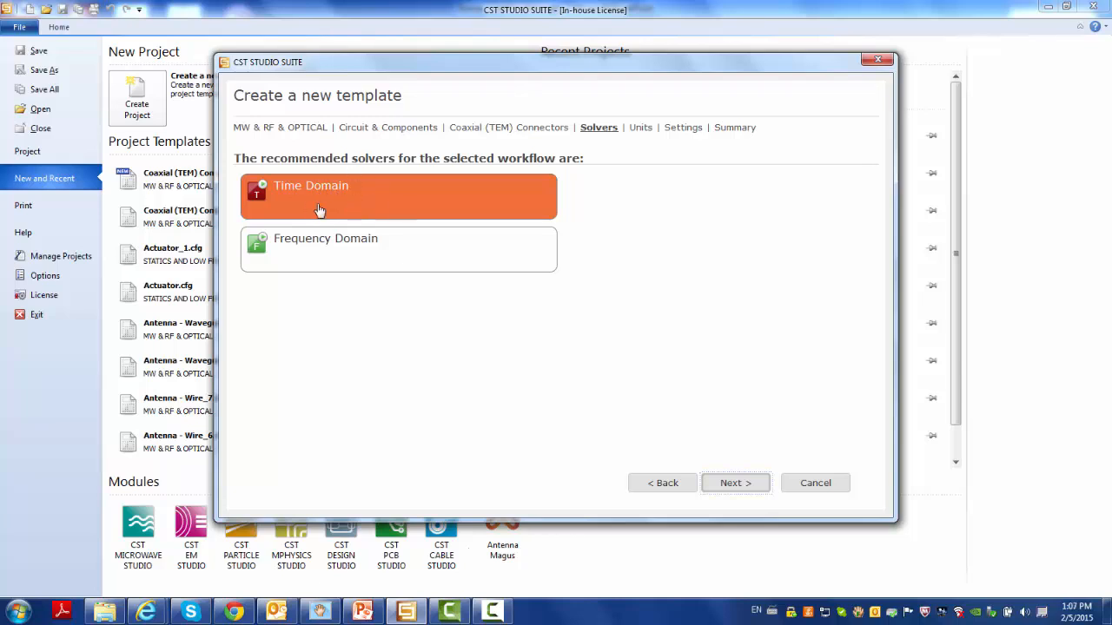
Accept the Time Domain solver and keep mm, MHz, ns and Kelvin as the template units
left_click(735, 482)
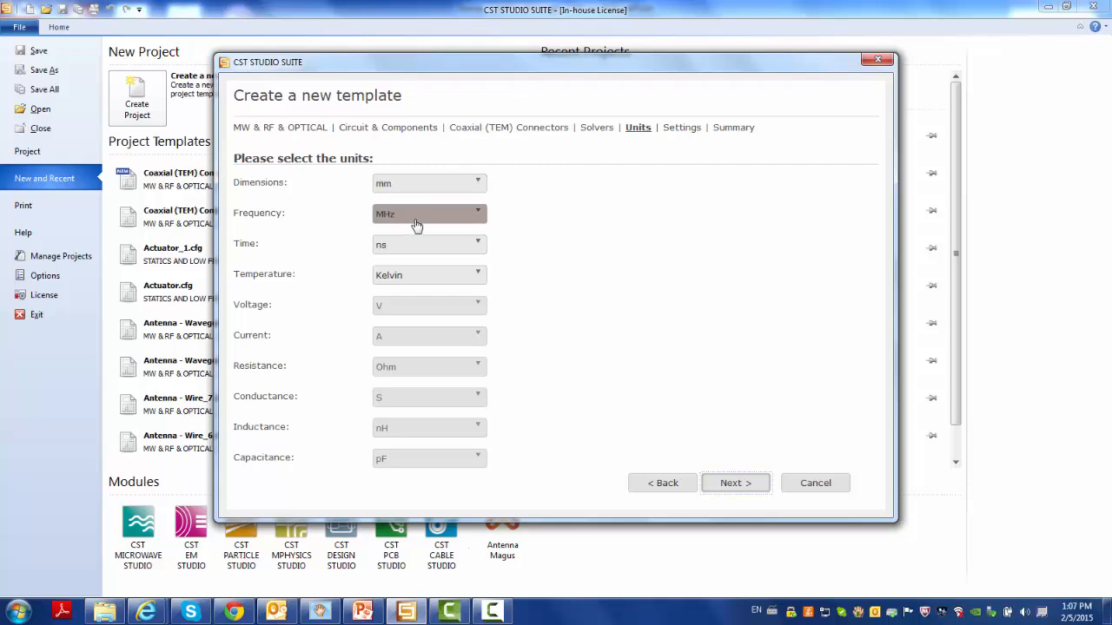
left_click(478, 186)
left_click(478, 186)
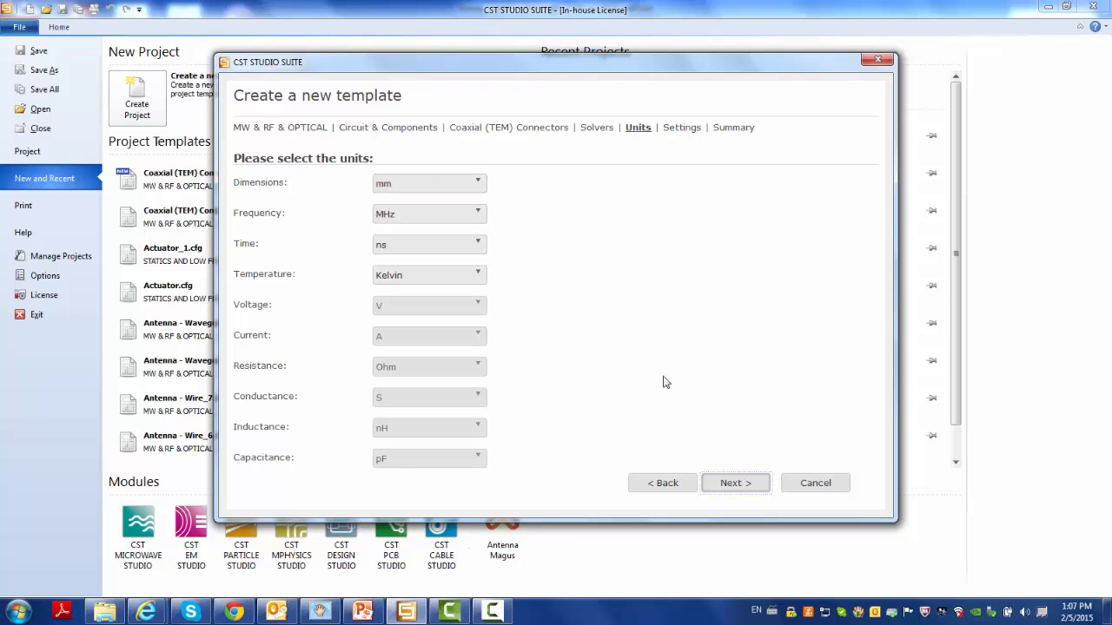
left_click(748, 485)
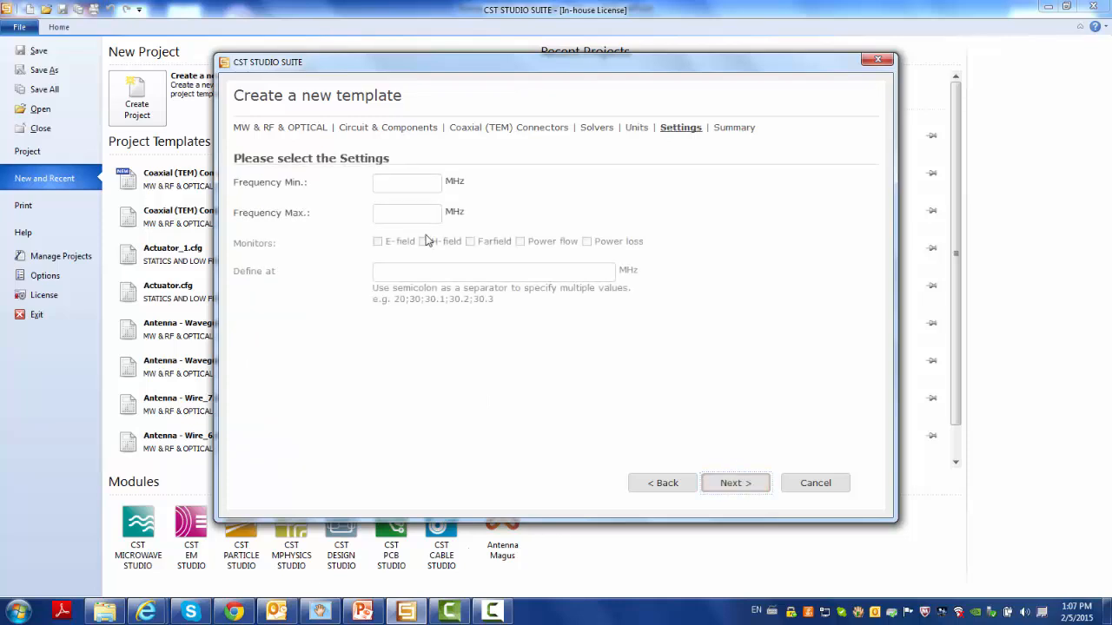
Set the frequency range to 0–2000 MHz, enable E-field and H-field monitors, and finish the template
left_click(414, 185)
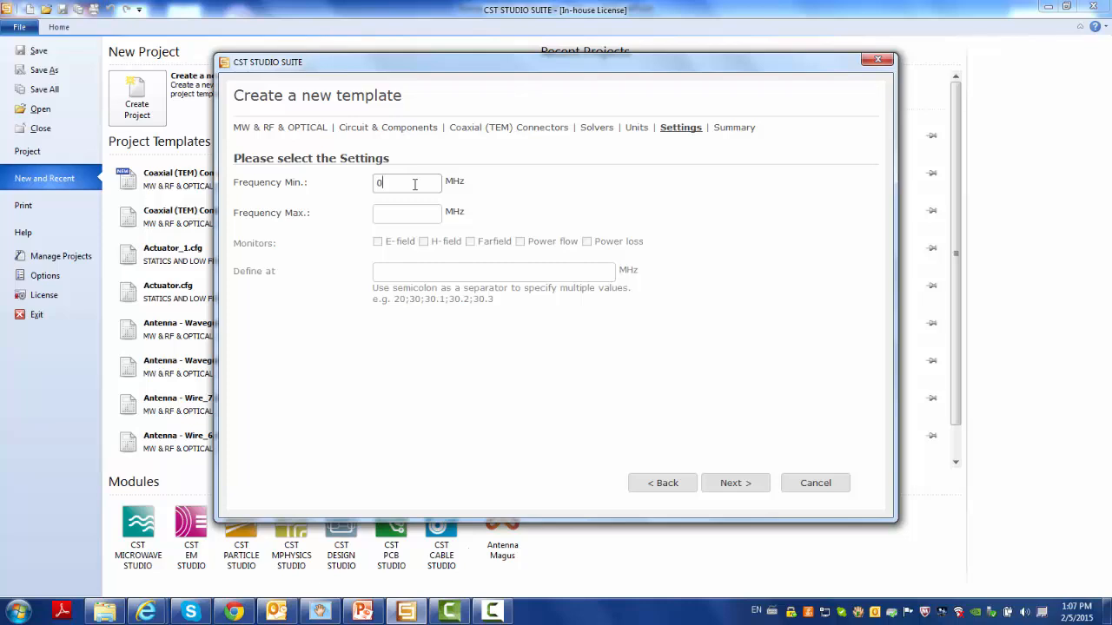
type("2000")
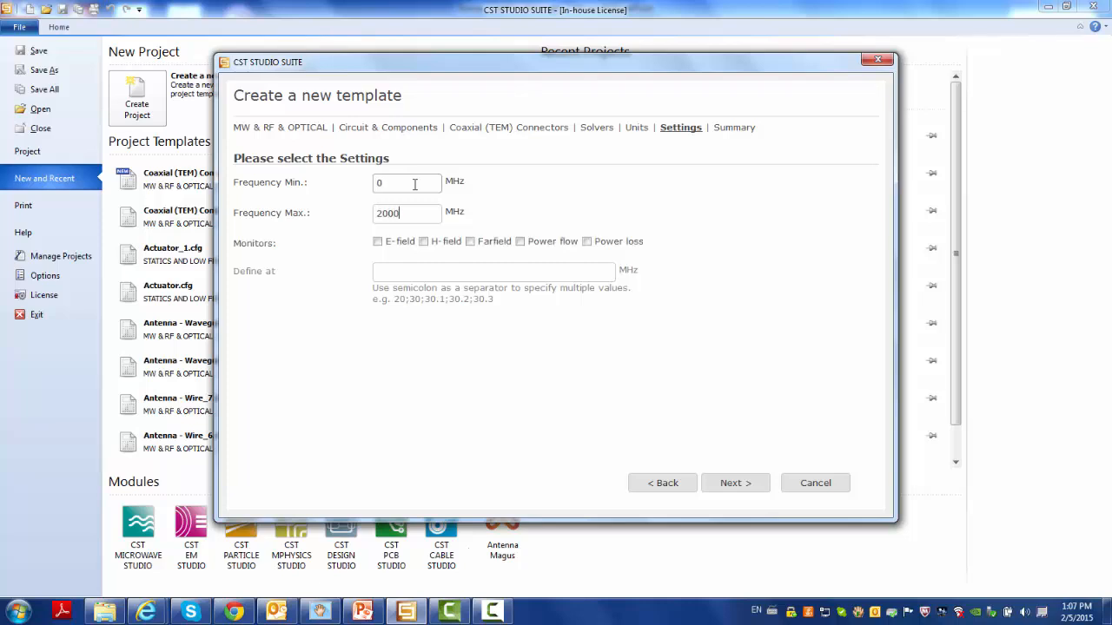
left_click(378, 243)
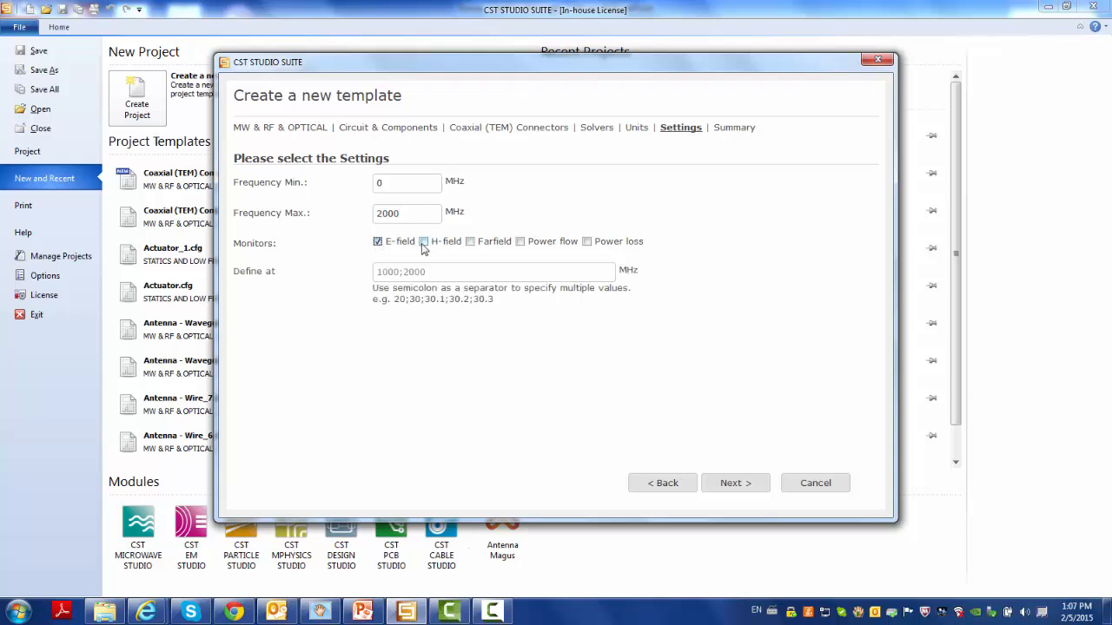
left_click(423, 242)
left_click(747, 488)
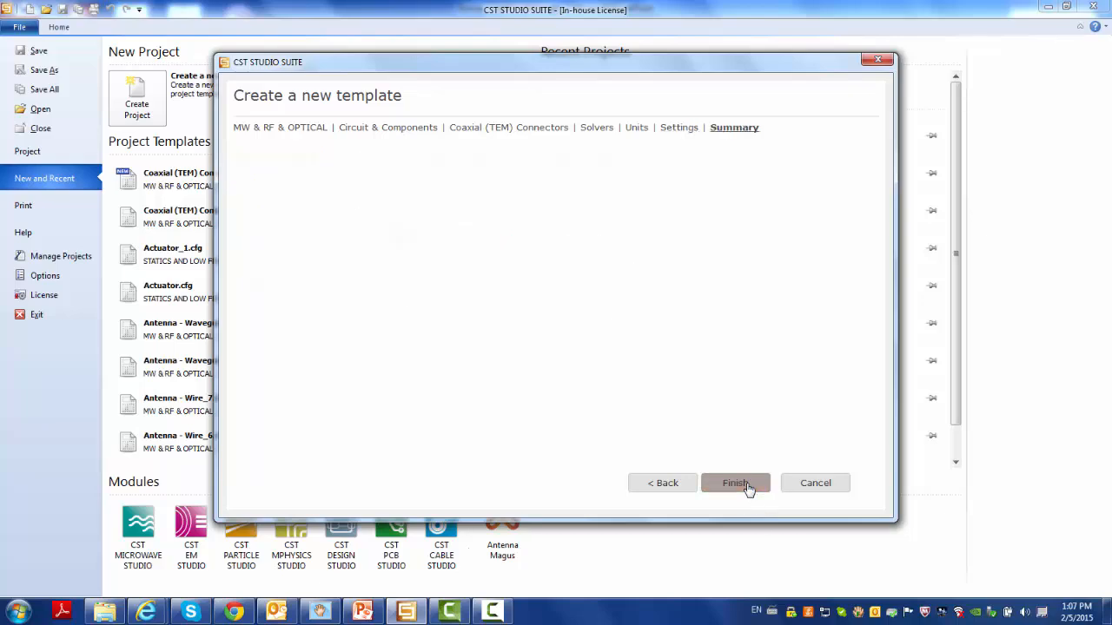
left_click(747, 488)
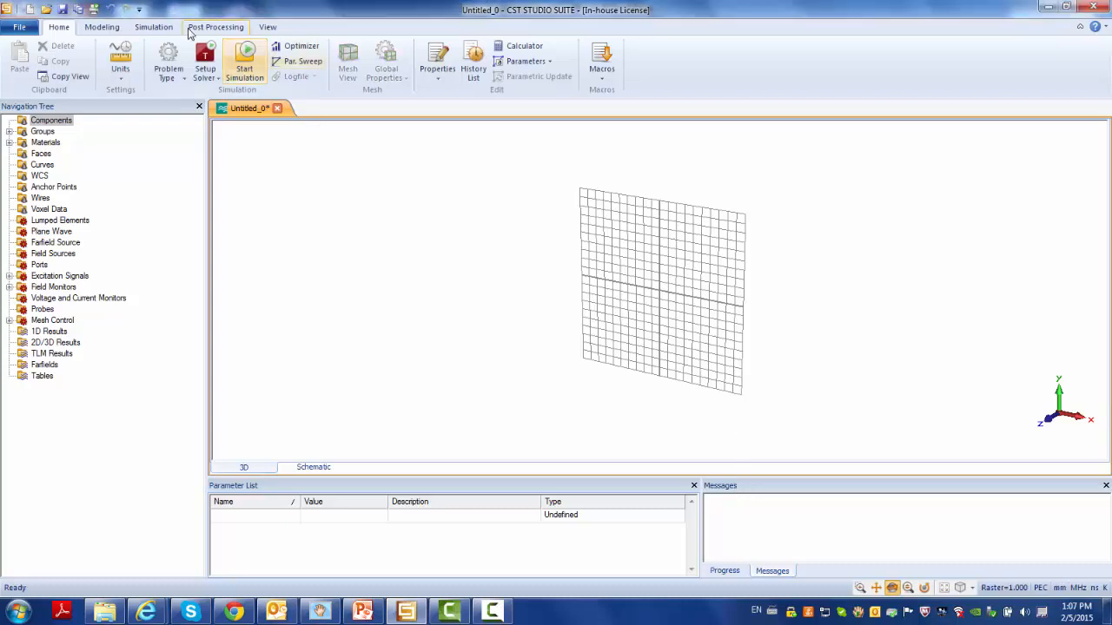
Define a Z-oriented cylinder centred at the origin with outer radius 0.85/2, Zmin -10 and Zmax 10
left_click(99, 27)
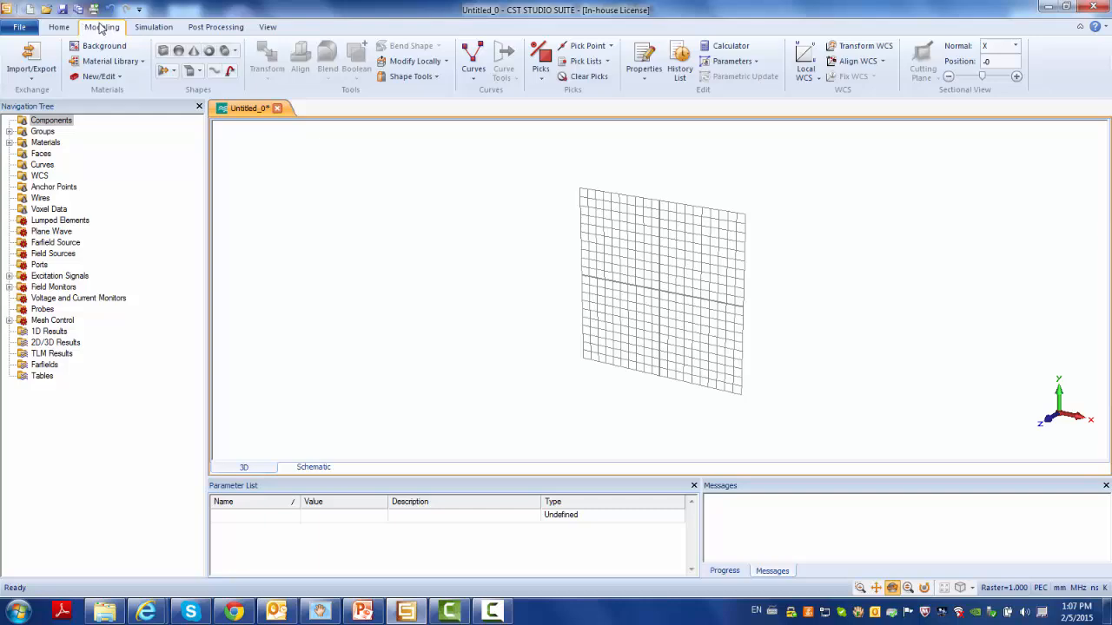
left_click(226, 54)
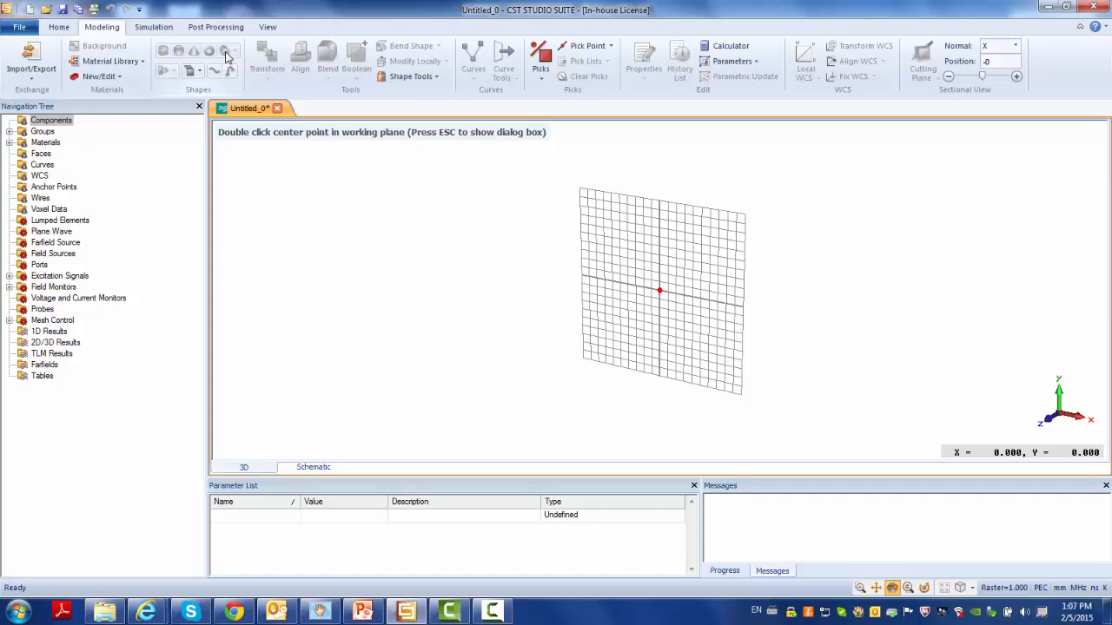
key("Escape")
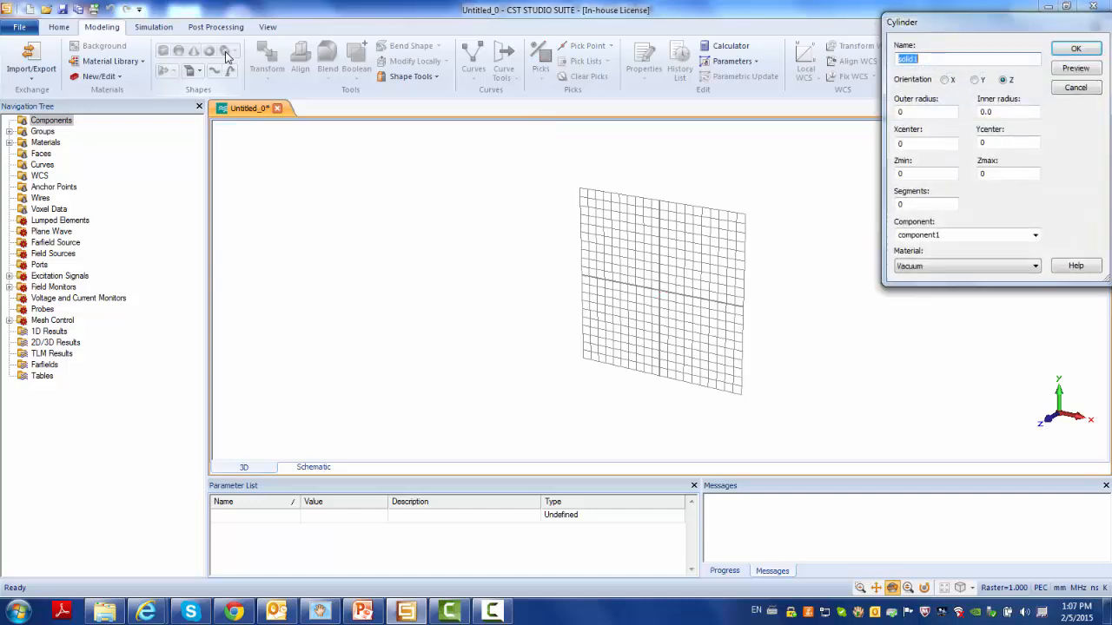
left_click_drag(972, 33, 557, 169)
left_click_drag(493, 246, 479, 245)
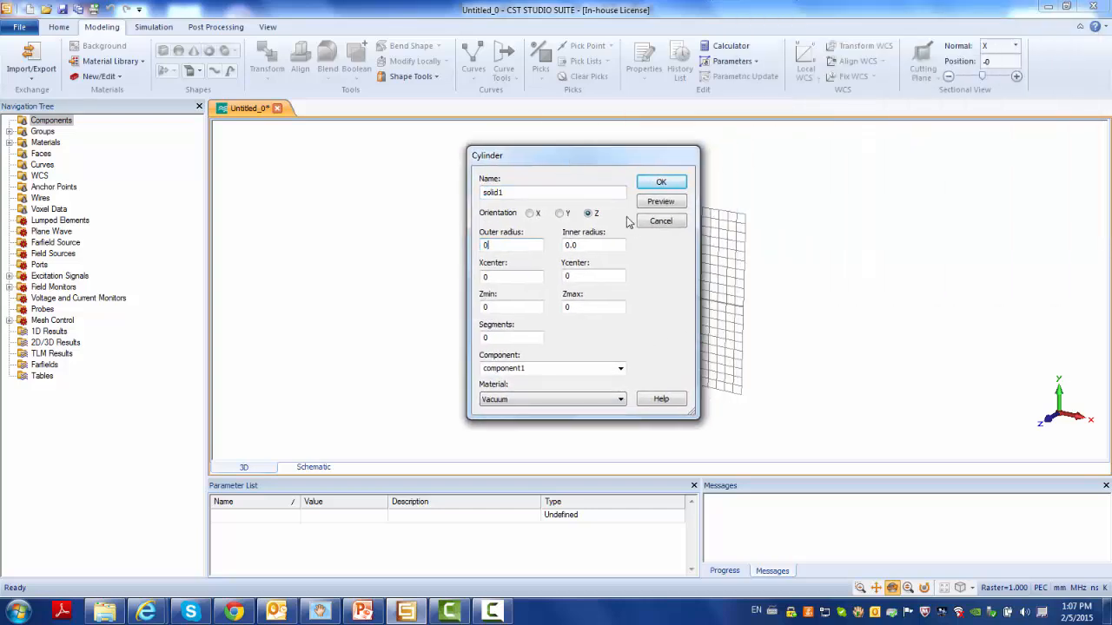
type(".")
key("Tab")
key("Tab")
key("Tab")
key("Tab")
type("-")
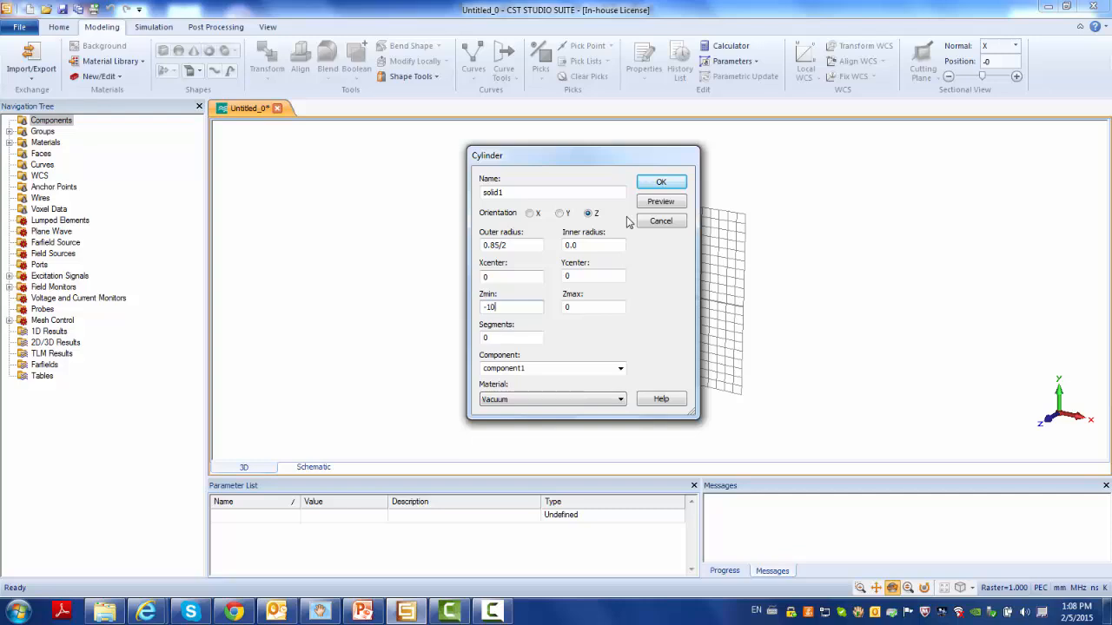
key("Tab")
type("1")
Assign PEC as the inner conductor cylinder's material and create the solid
left_click(624, 402)
left_click(588, 428)
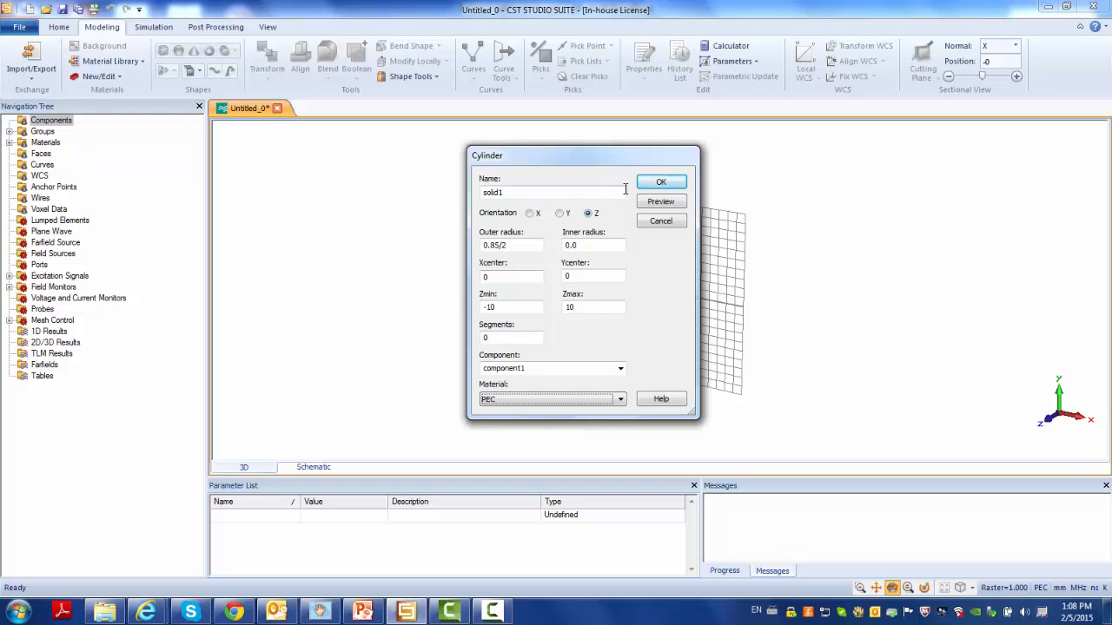
left_click(668, 186)
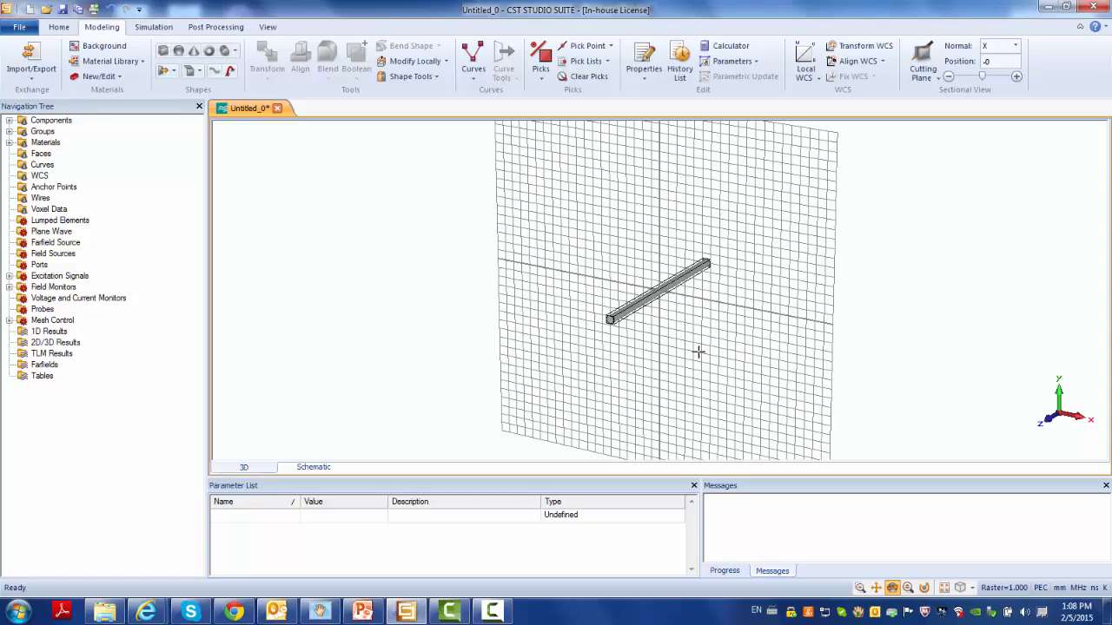
Inspect the conductor cylinder close up and from several angles
left_click_drag(579, 388, 835, 216)
scroll(662, 305, "up", 10)
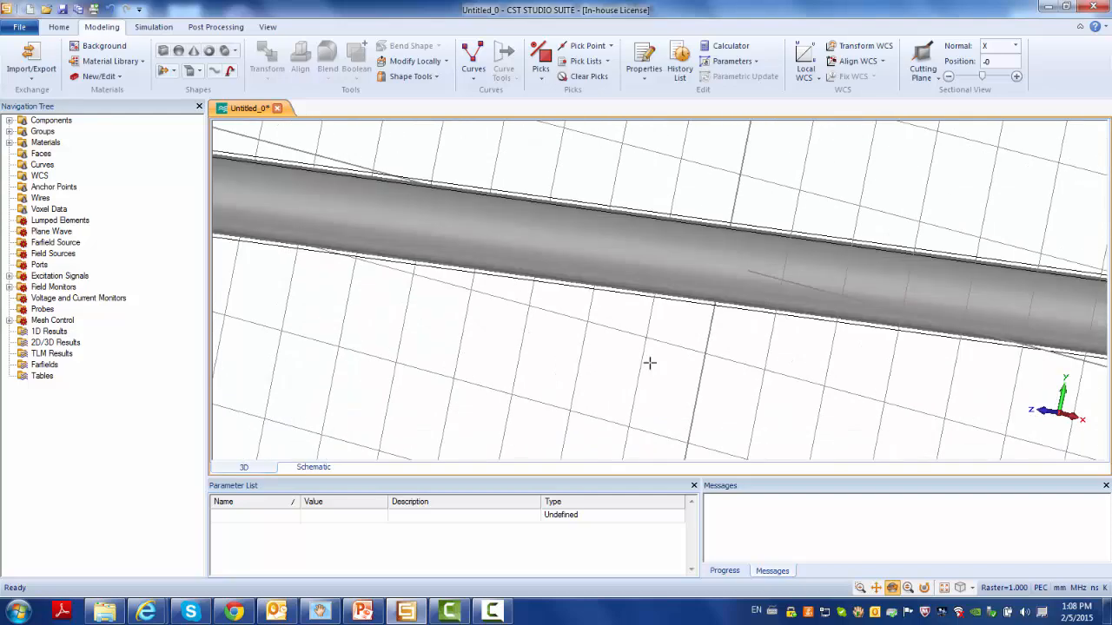
scroll(650, 363, "down", 3)
scroll(650, 363, "up", 4)
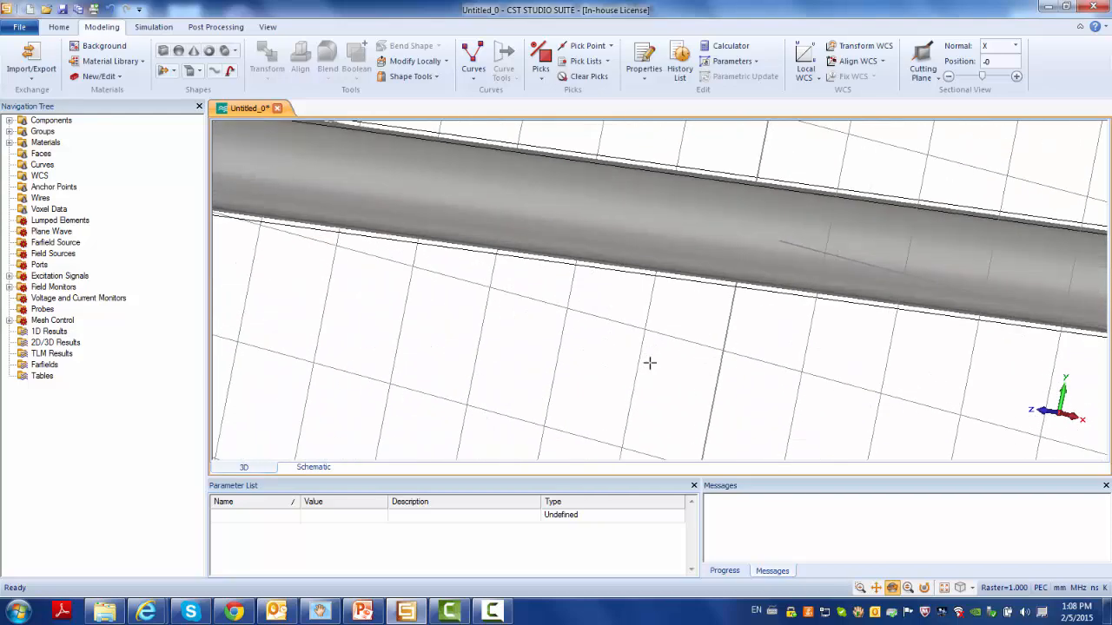
left_click_drag(630, 311, 742, 373)
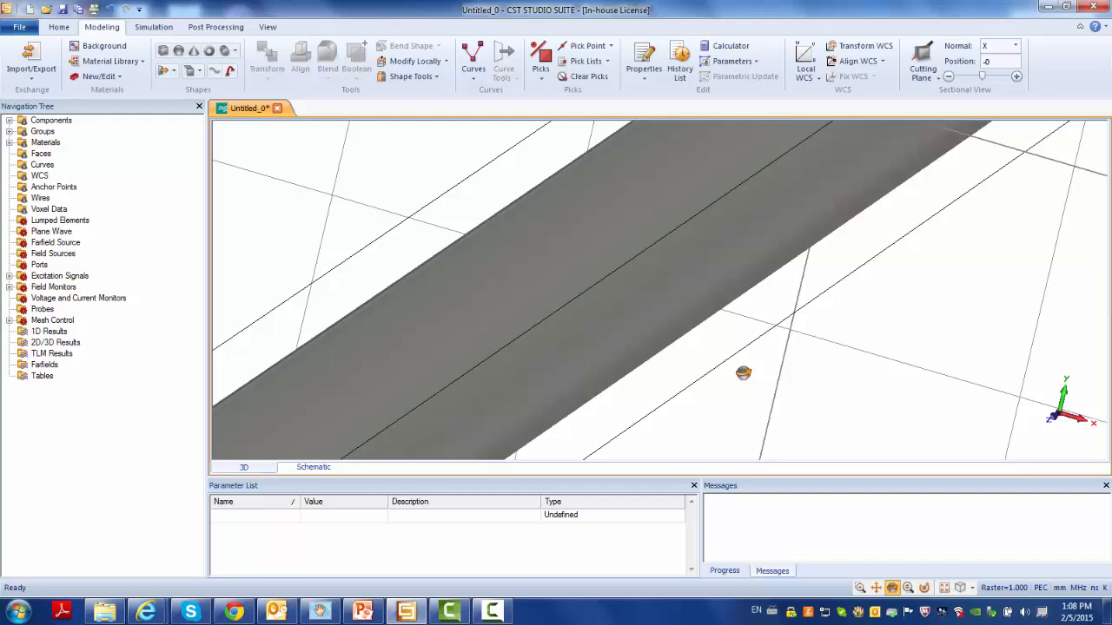
key("space")
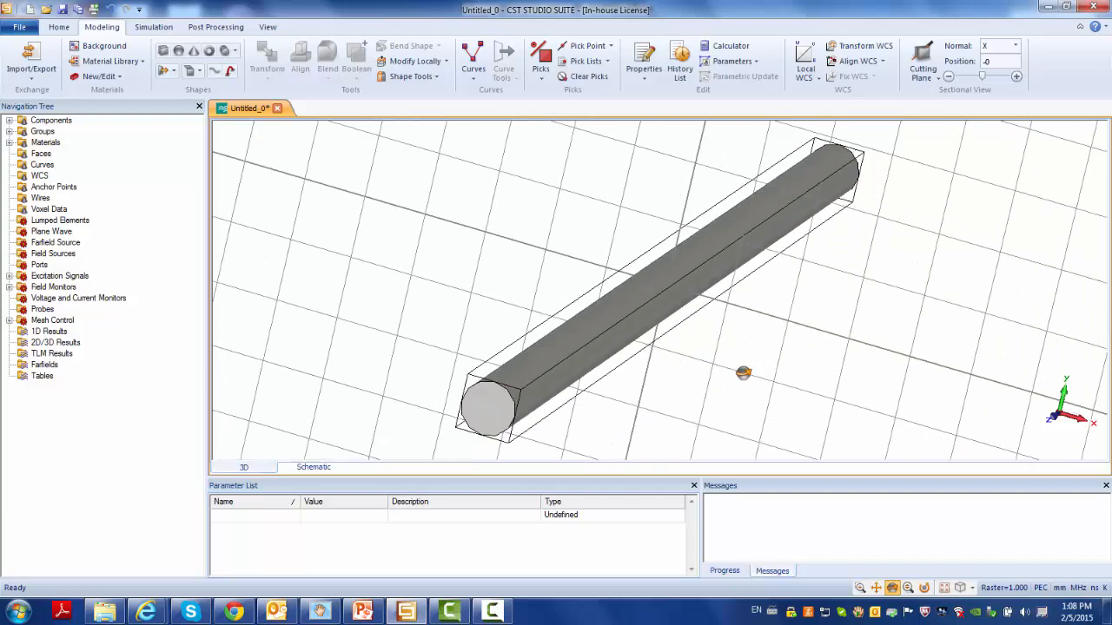
left_click_drag(734, 356, 676, 324)
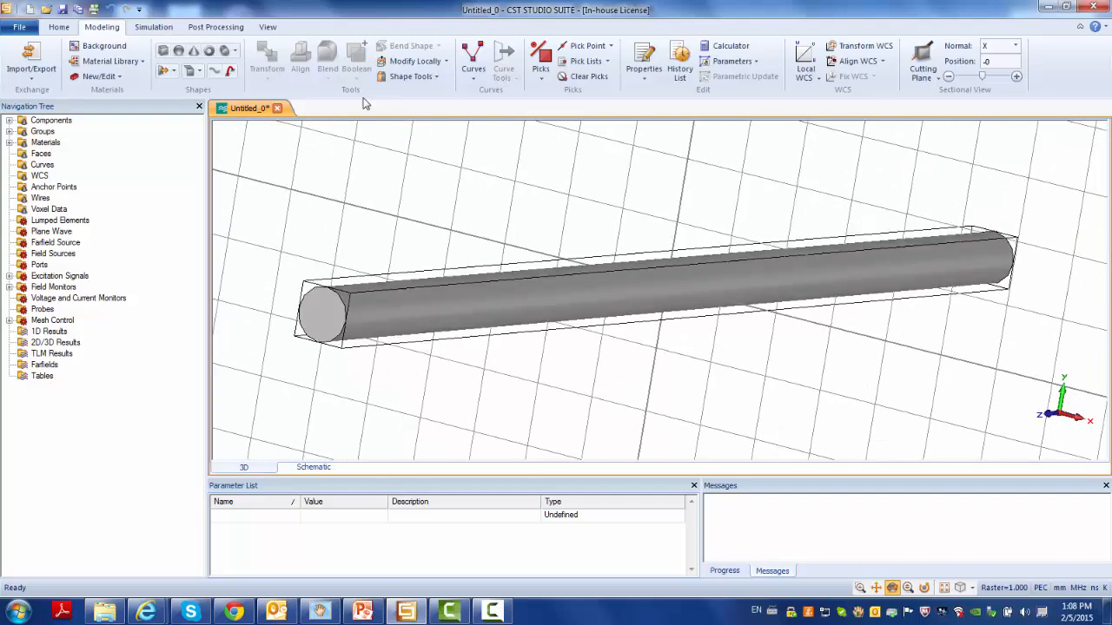
Define a second Z-oriented cylinder for the dielectric with outer radius 2.95/2 and Zmin -10
left_click(224, 52)
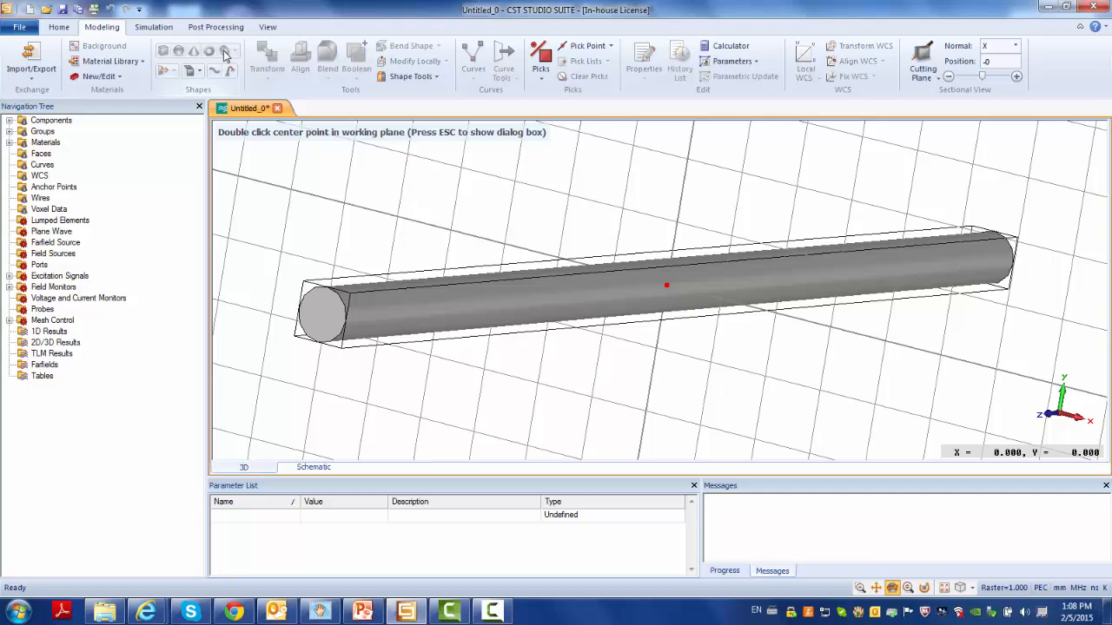
key("Escape")
left_click_drag(972, 21, 528, 126)
left_click(480, 203)
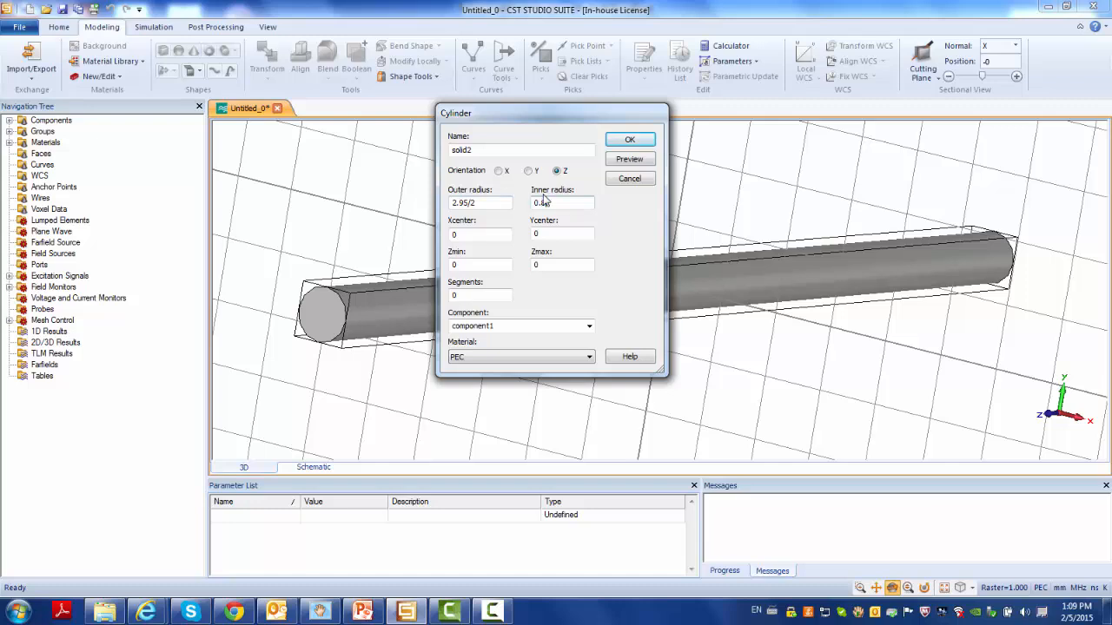
key("Tab")
key("Tab")
key("Tab")
type("-10")
key("Tab")
Load Teflon (PTFE) (loss free) from the material library as the dielectric cylinder's material and create the solid
left_click(588, 357)
left_click(579, 377)
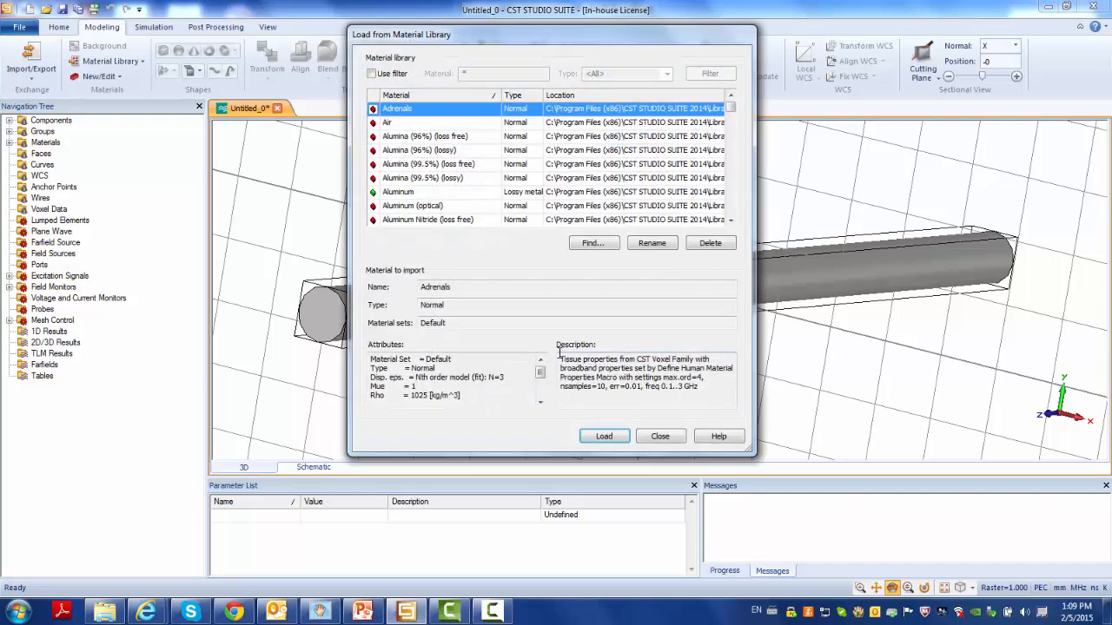
left_click(430, 193)
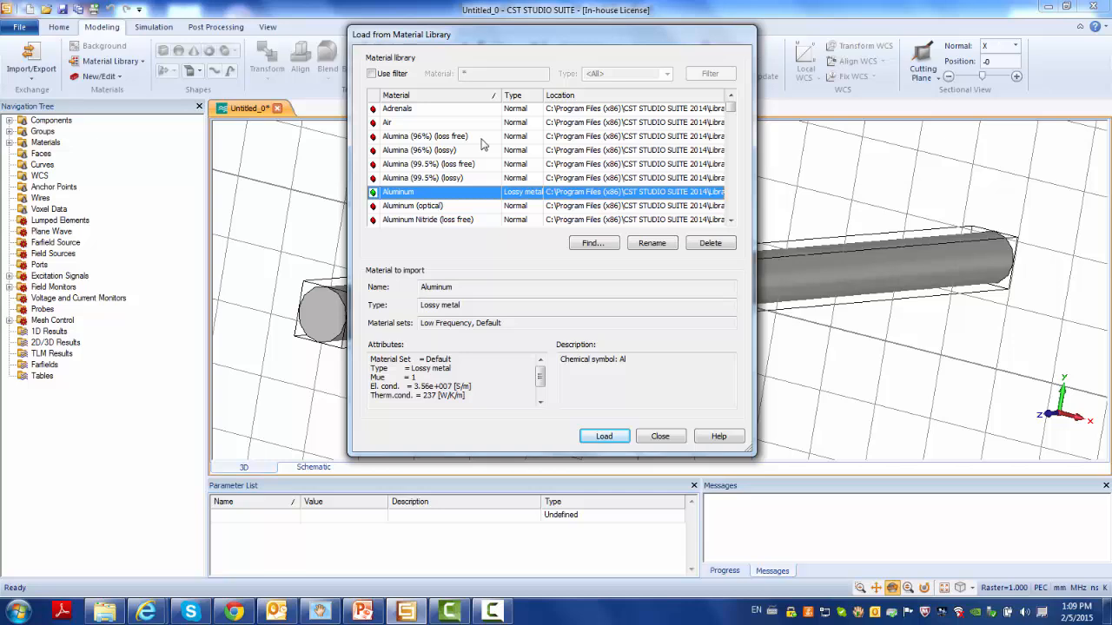
key("t")
scroll(483, 164, "down", 4)
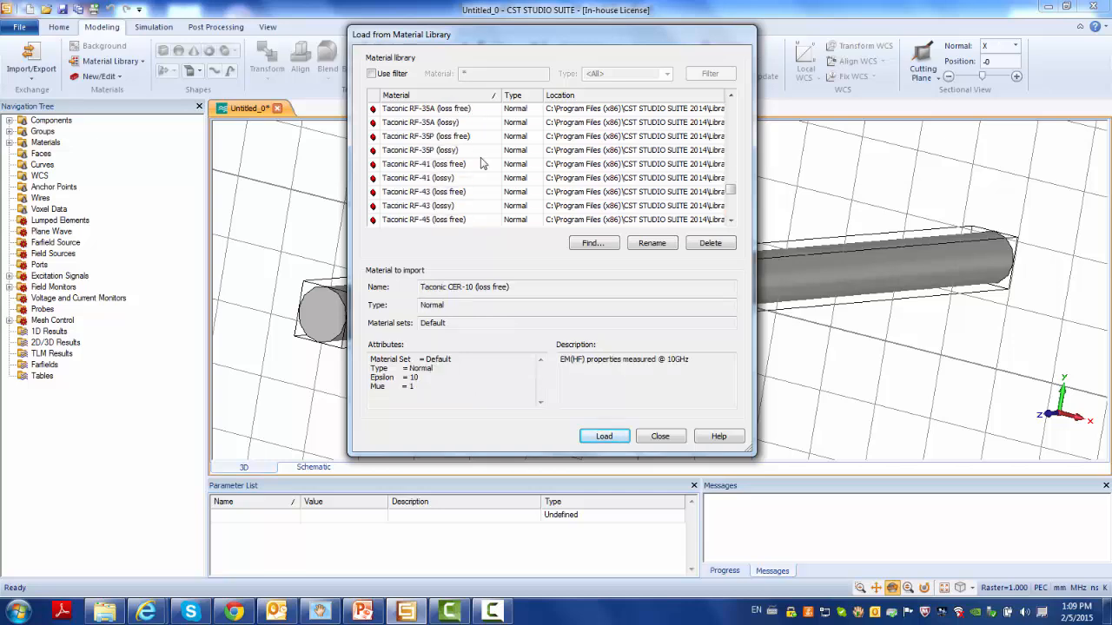
scroll(483, 163, "down", 12)
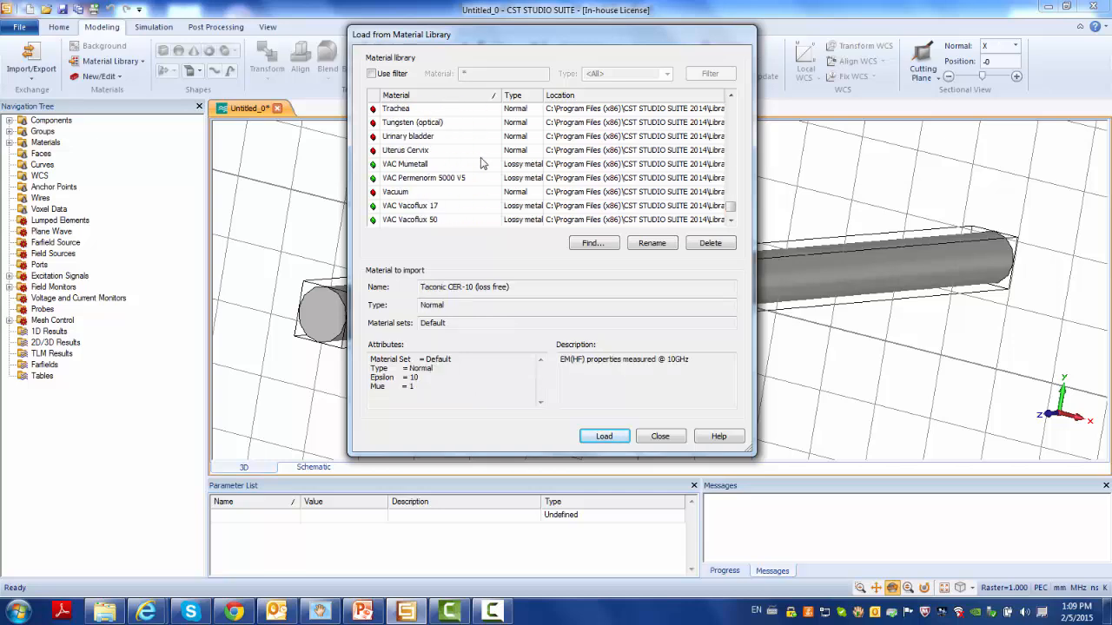
scroll(483, 163, "up", 1)
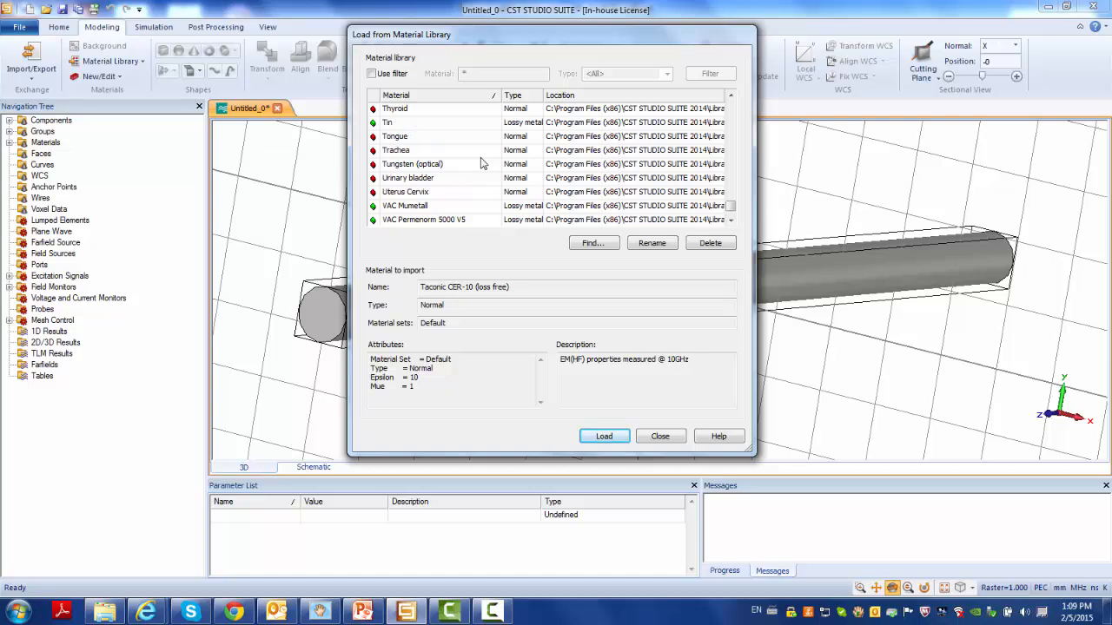
scroll(482, 164, "up", 2)
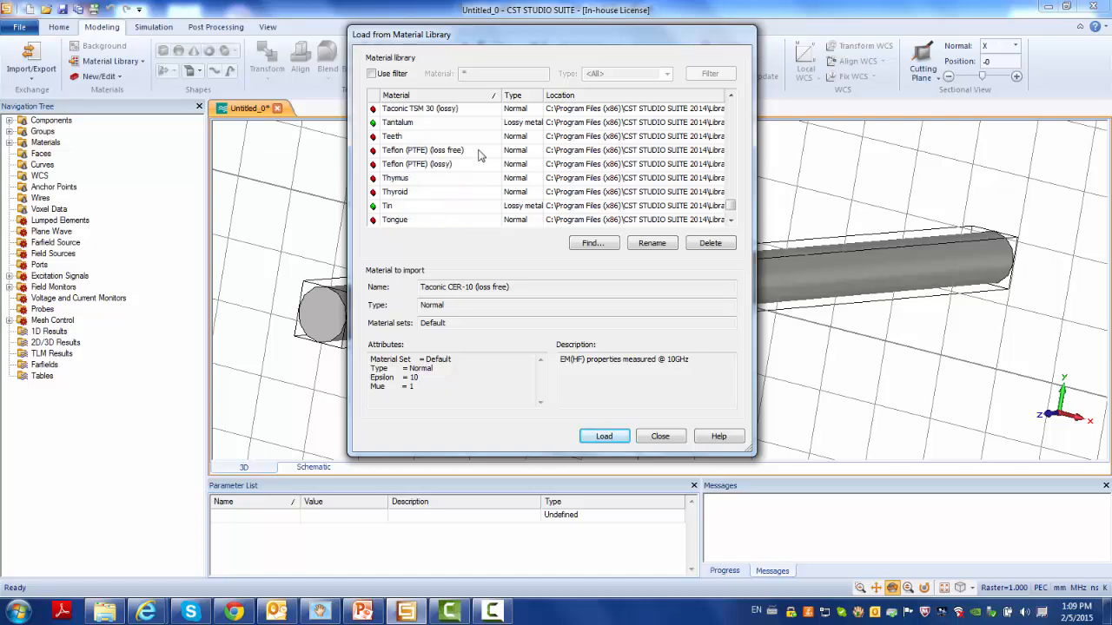
left_click(479, 153)
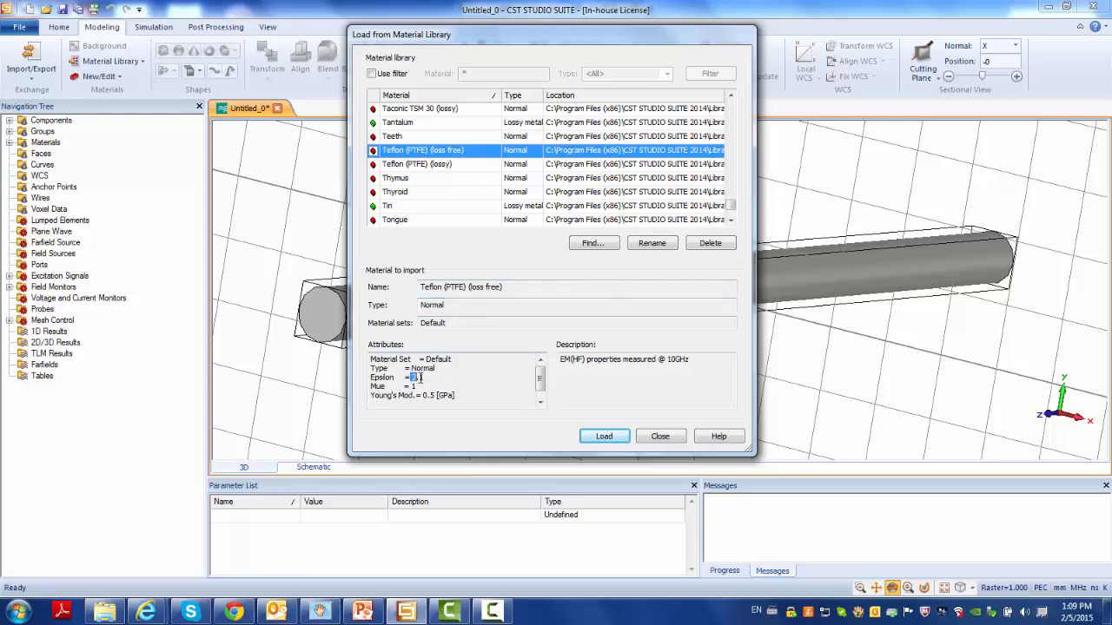
left_click(605, 437)
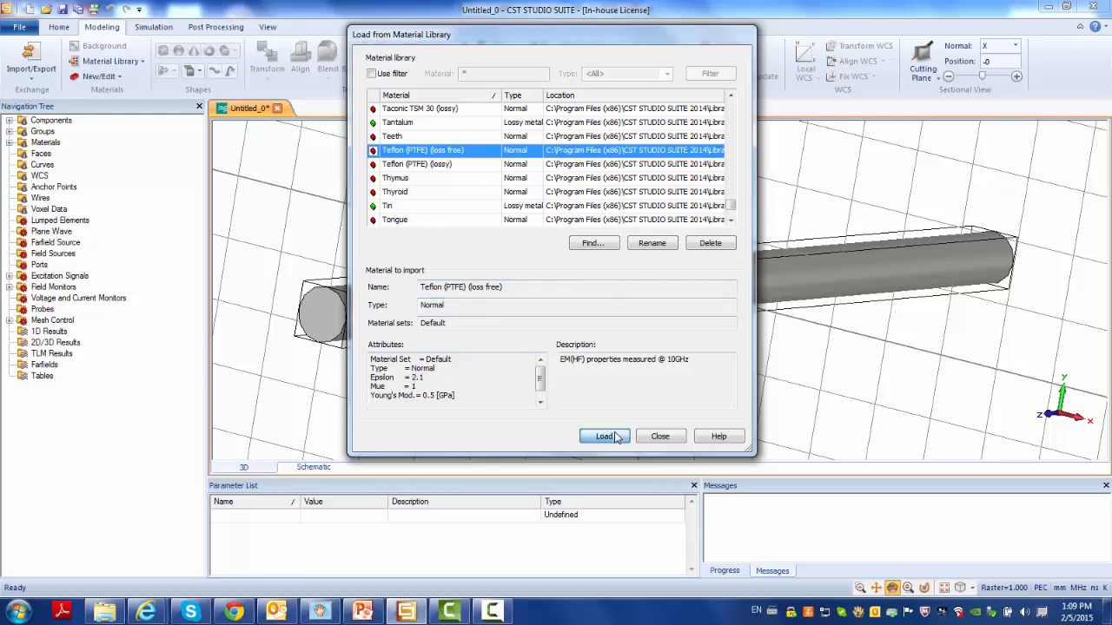
left_click(630, 139)
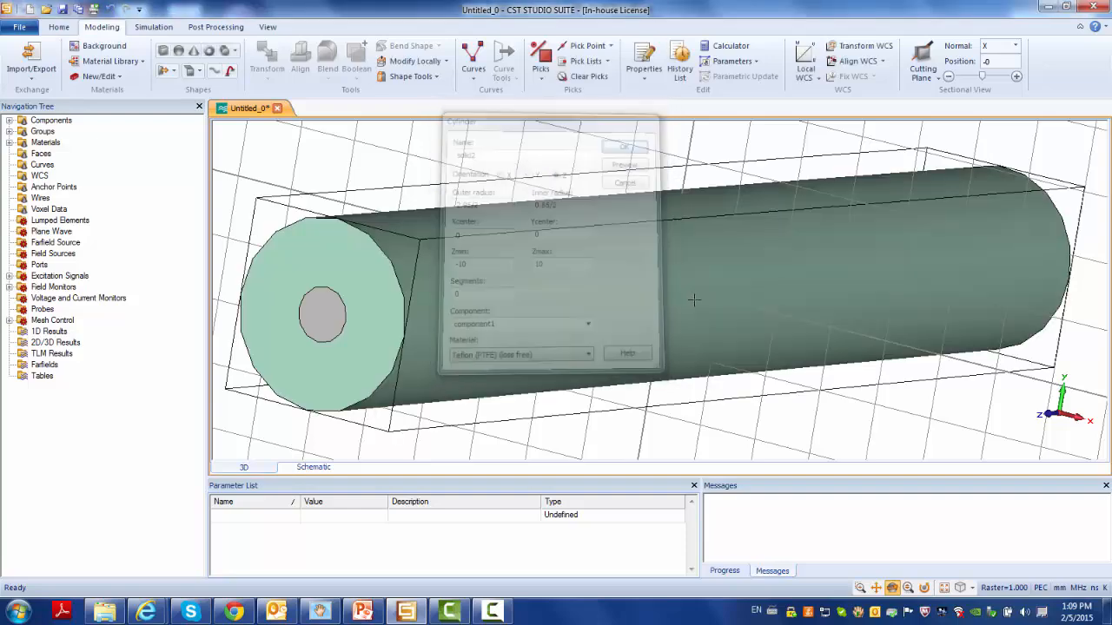
scroll(697, 321, "up", 5)
mouse_move(593, 330)
left_mouse_down()
mouse_move(762, 320)
mouse_move(687, 320)
left_mouse_up()
mouse_move(680, 319)
left_mouse_down()
mouse_move(732, 319)
mouse_move(672, 323)
mouse_move(701, 323)
left_mouse_up()
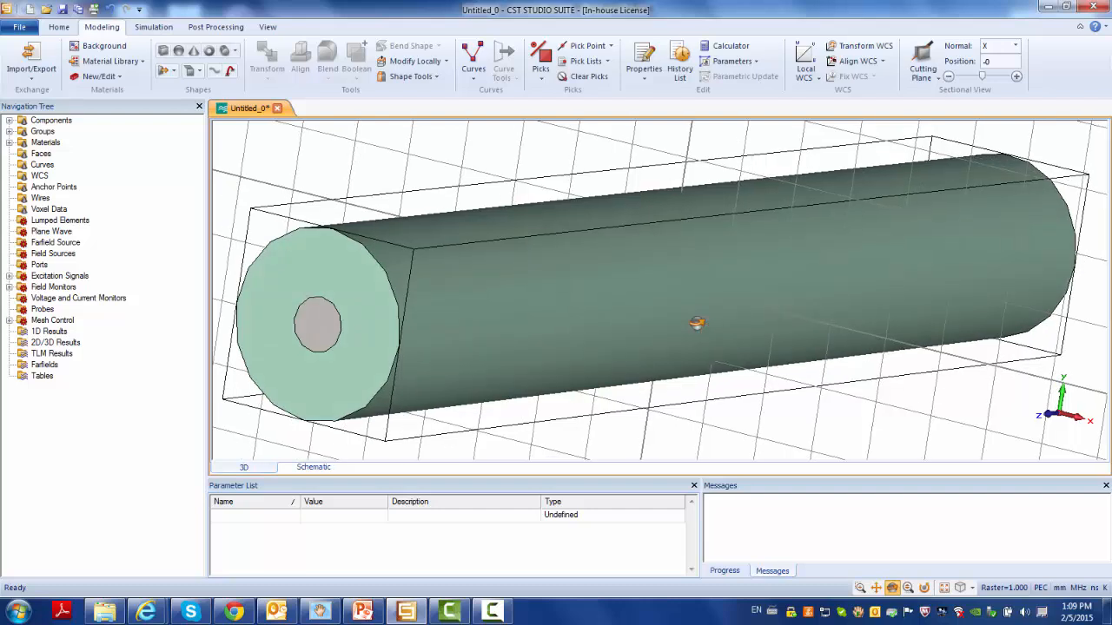
key("f")
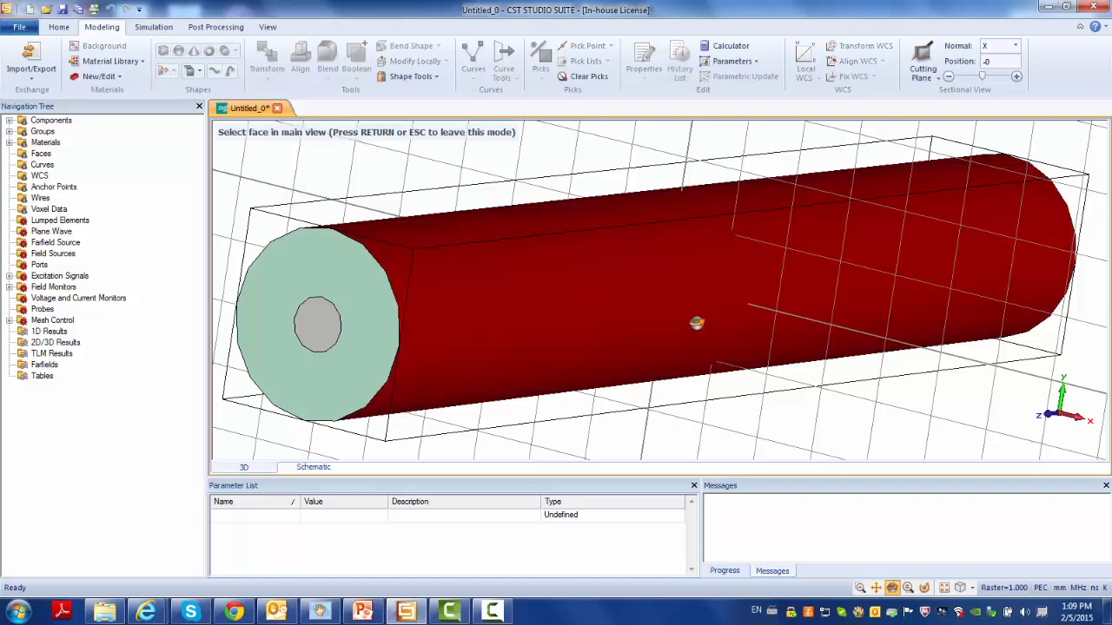
left_click(573, 273)
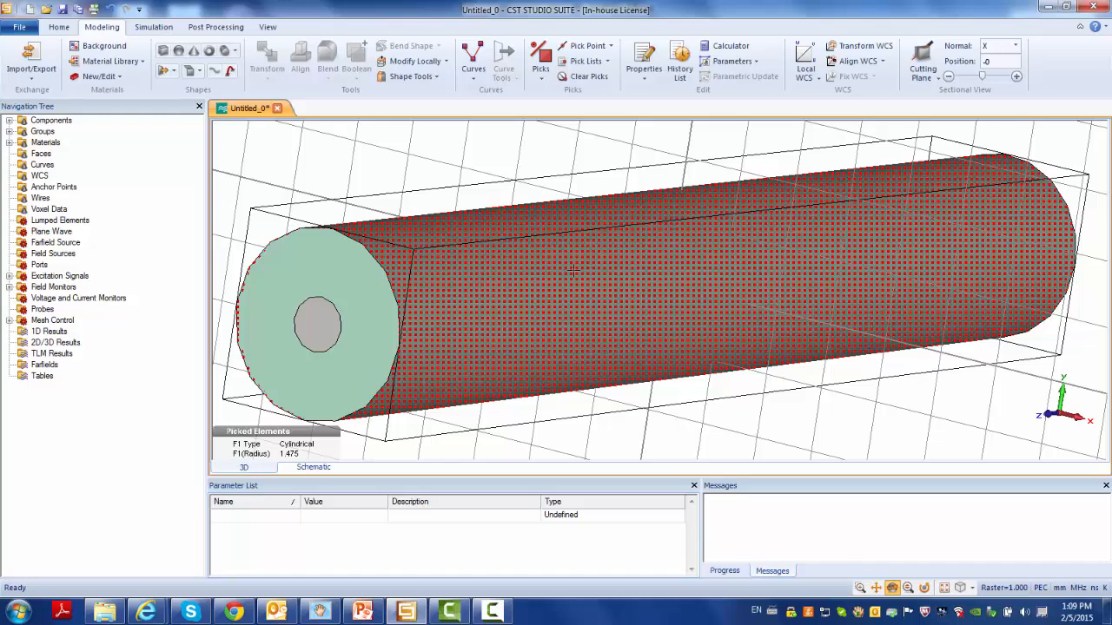
key("d")
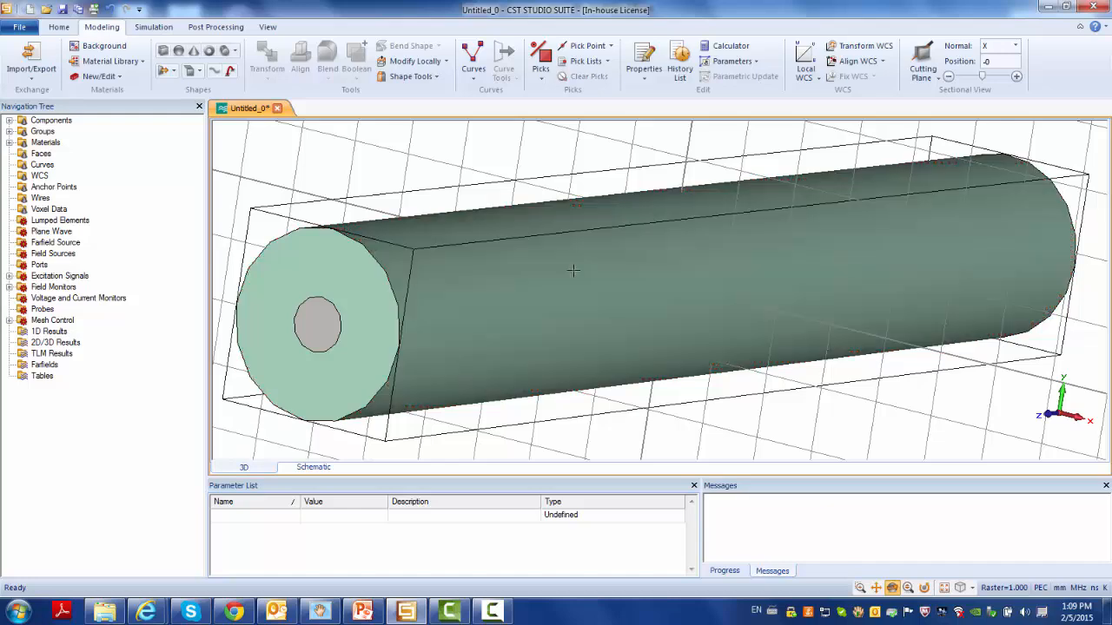
Pick the outer curved face of the dielectric cylinder
key("f")
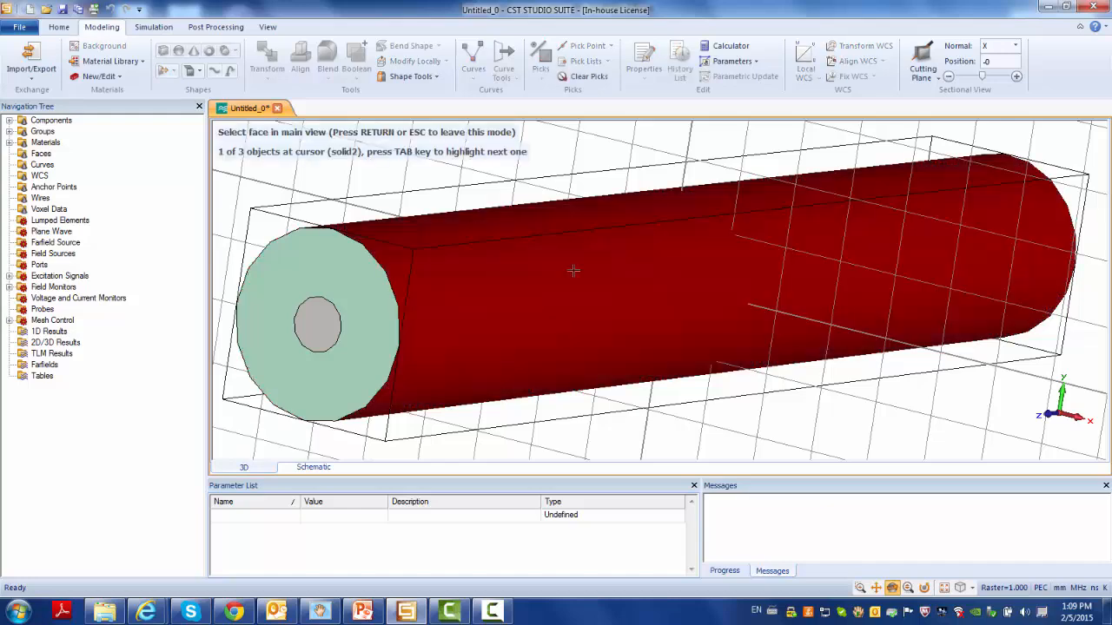
double_click(574, 273)
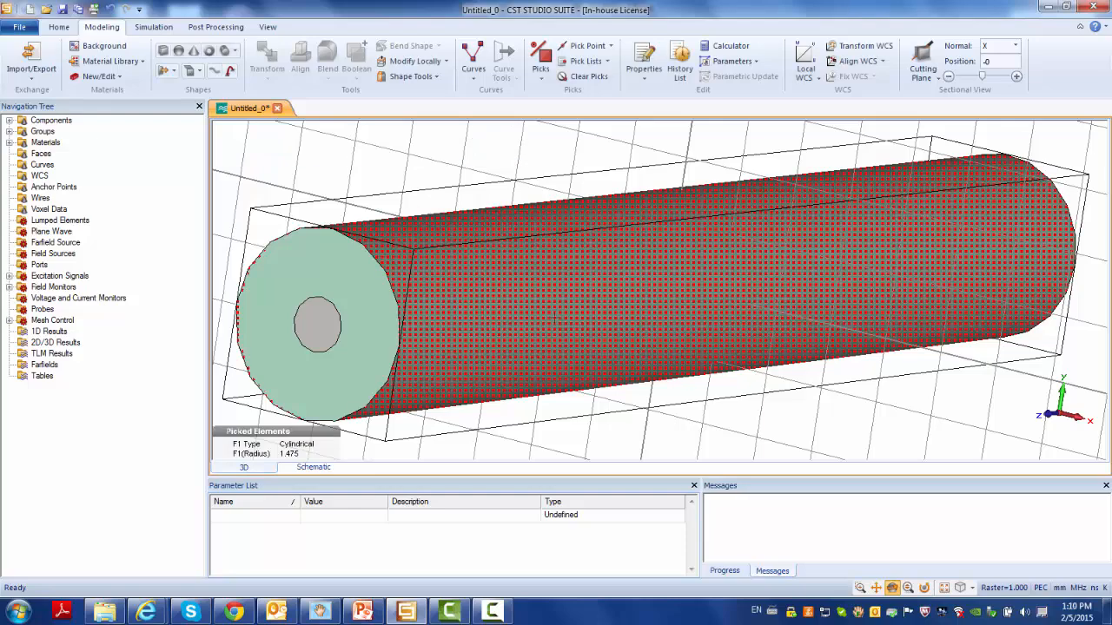
mouse_move(549, 321)
left_mouse_down()
mouse_move(665, 322)
mouse_move(556, 323)
mouse_move(670, 251)
left_mouse_up()
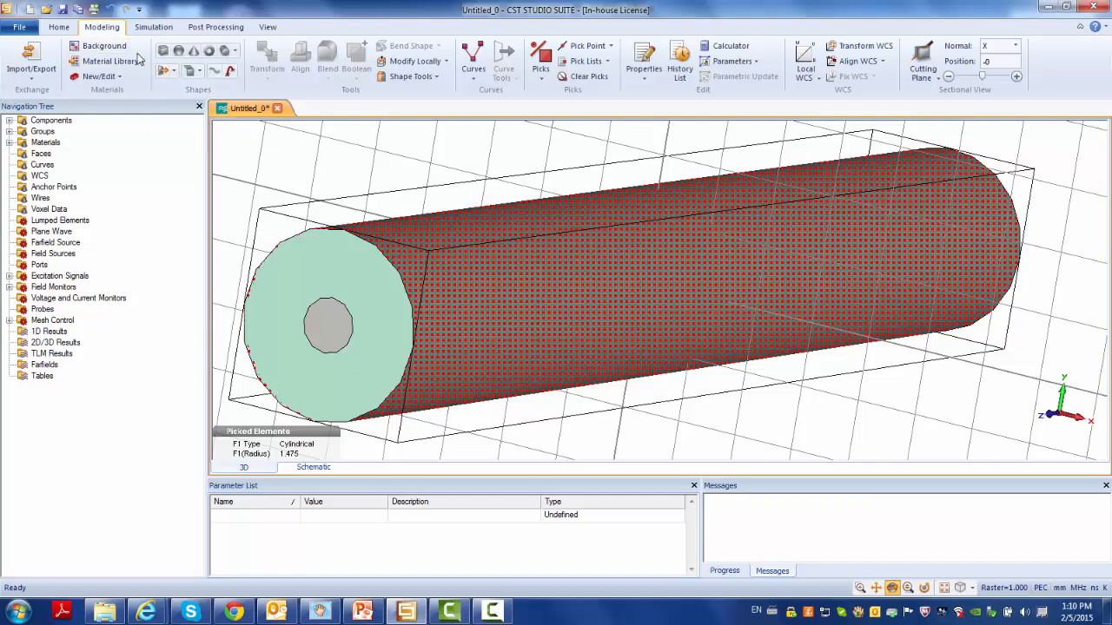
Extrude the picked outer face with height 0.0 and PEC as the material to form the outer conductor
left_click(162, 74)
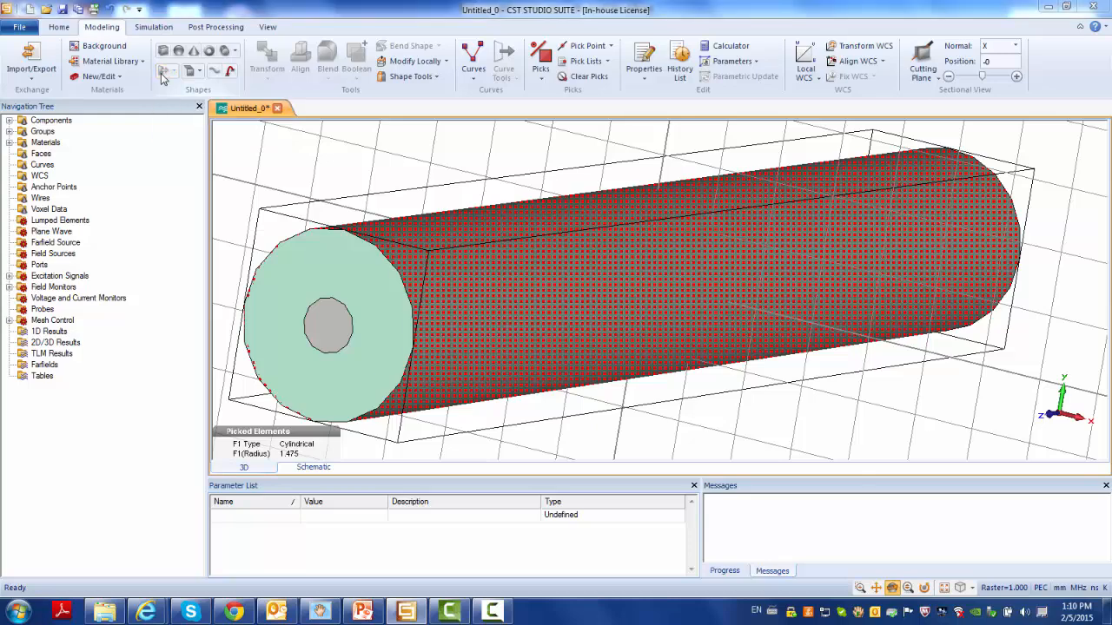
left_click_drag(869, 86, 597, 203)
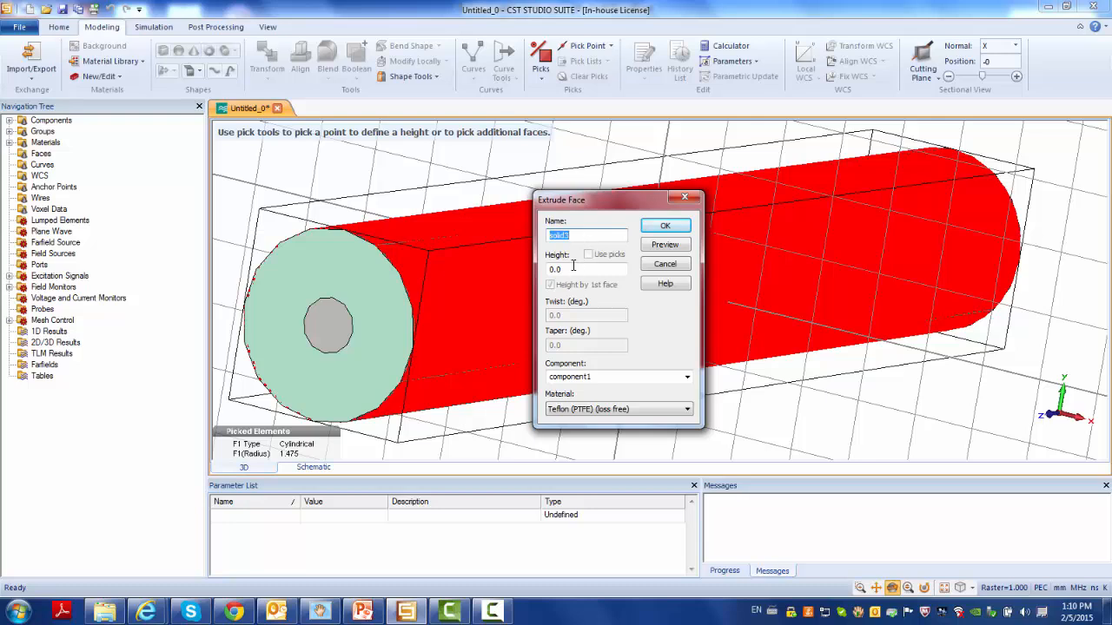
left_click_drag(573, 270, 527, 268)
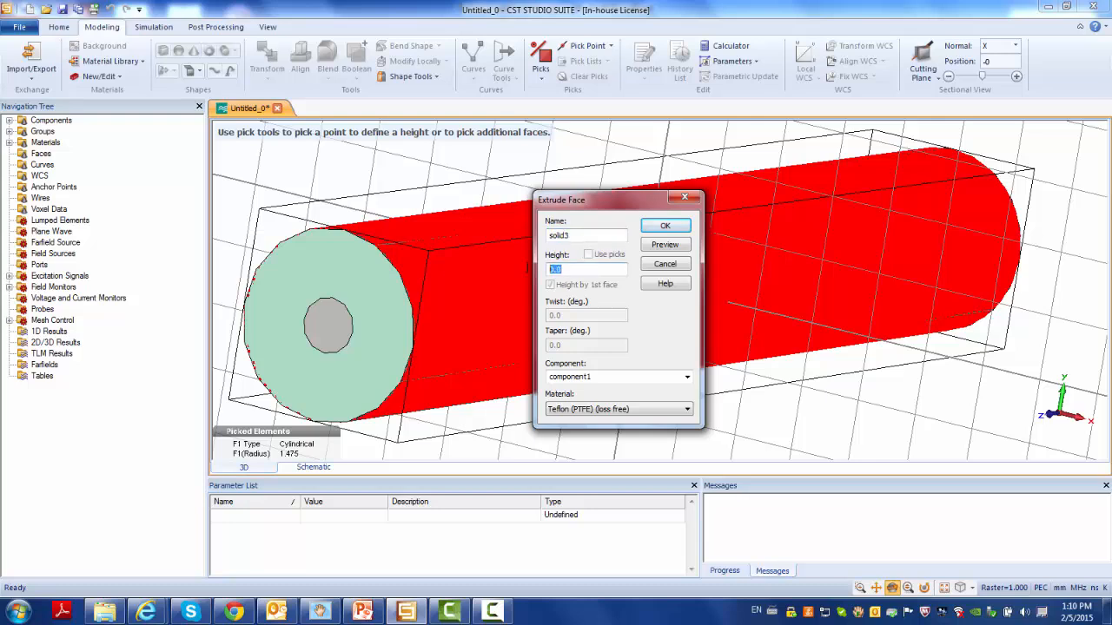
left_click(688, 410)
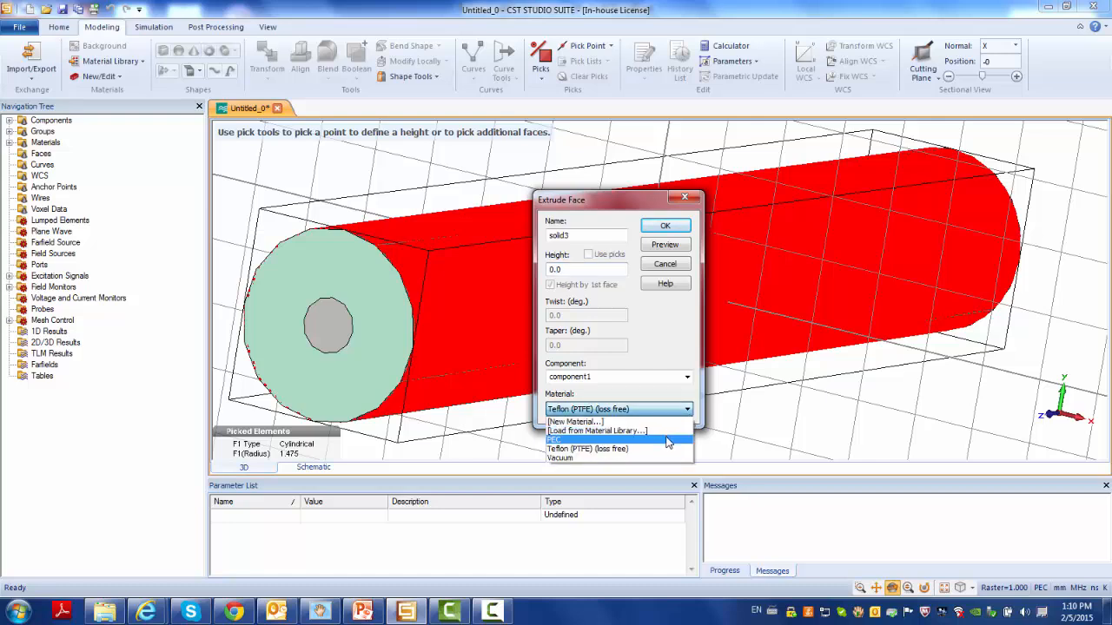
left_click(667, 441)
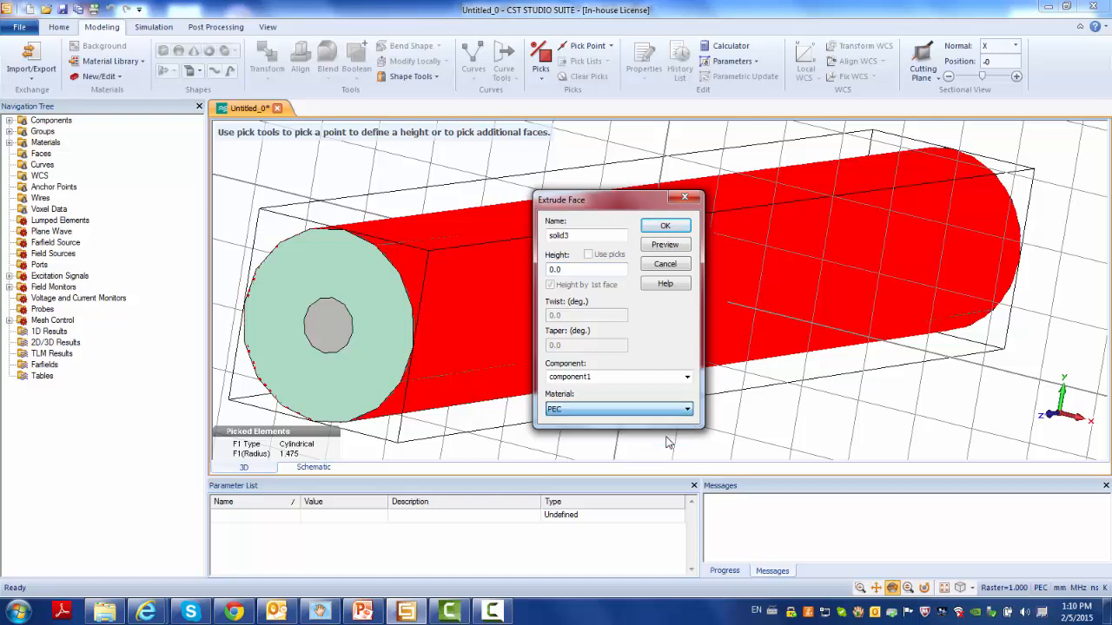
left_click(665, 227)
Examine the zero-thickness outer conductor and the cable's end face close up and from several angles
left_click_drag(675, 317, 650, 303)
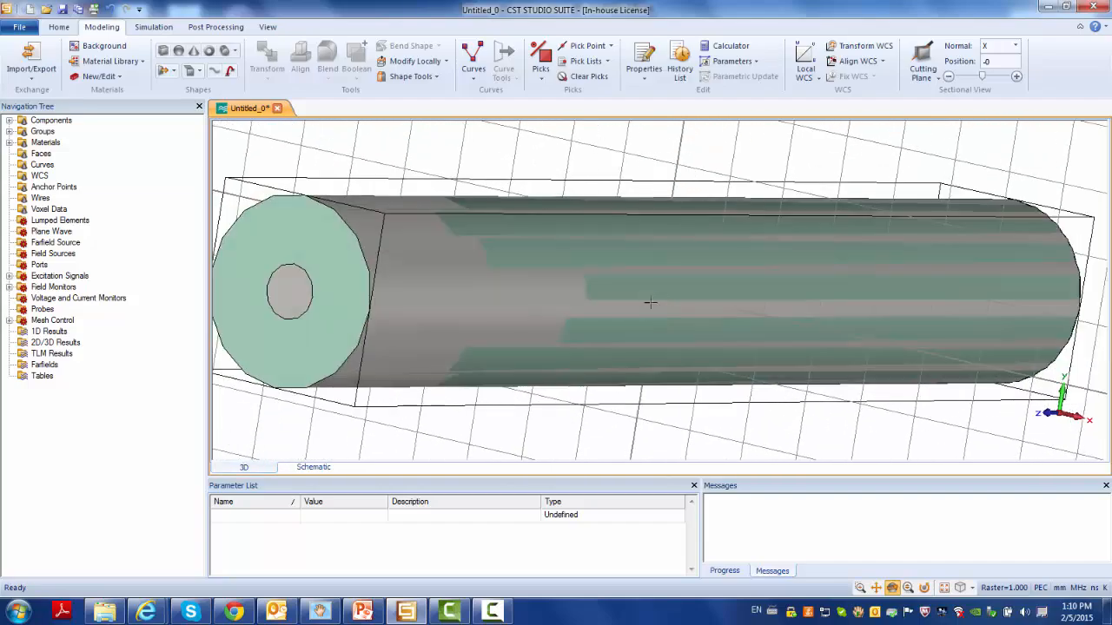
left_click_drag(496, 306, 525, 297)
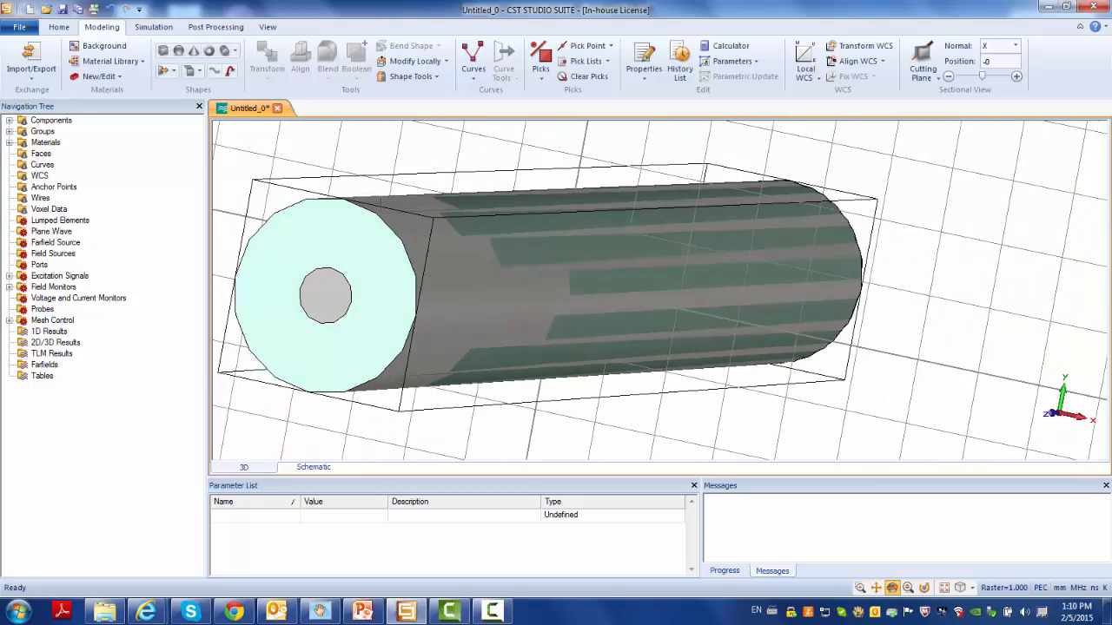
scroll(367, 265, "up", 5)
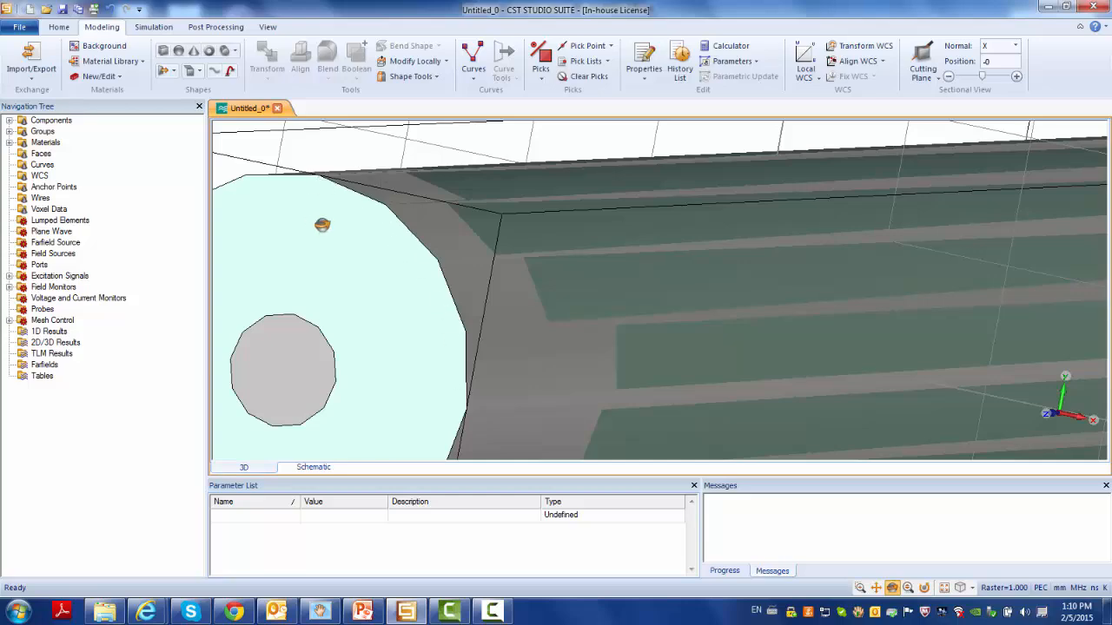
mouse_move(323, 225)
left_mouse_down()
mouse_move(412, 236)
mouse_move(263, 247)
left_mouse_up()
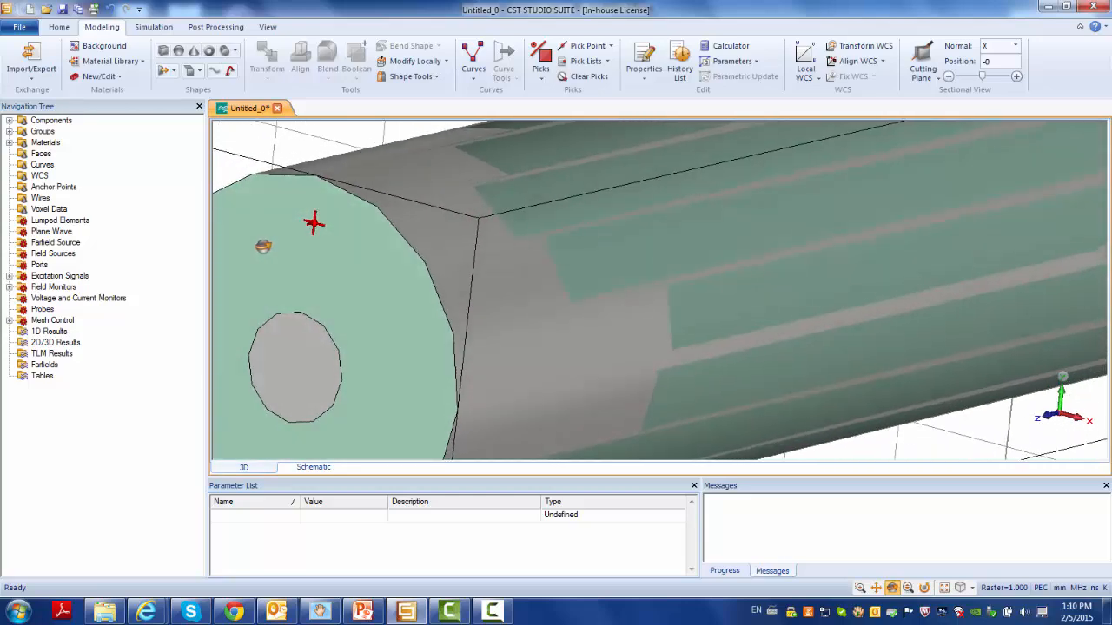
scroll(283, 248, "down", 3)
scroll(294, 251, "up", 2)
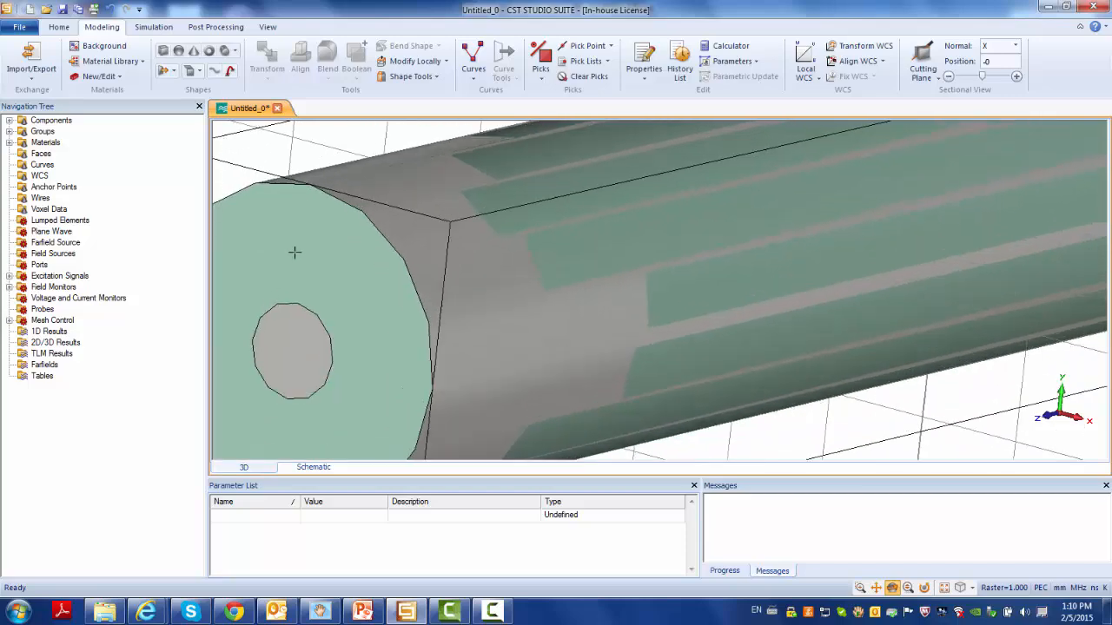
scroll(294, 252, "down", 5)
left_click_drag(344, 307, 371, 299)
scroll(405, 336, "up", 2)
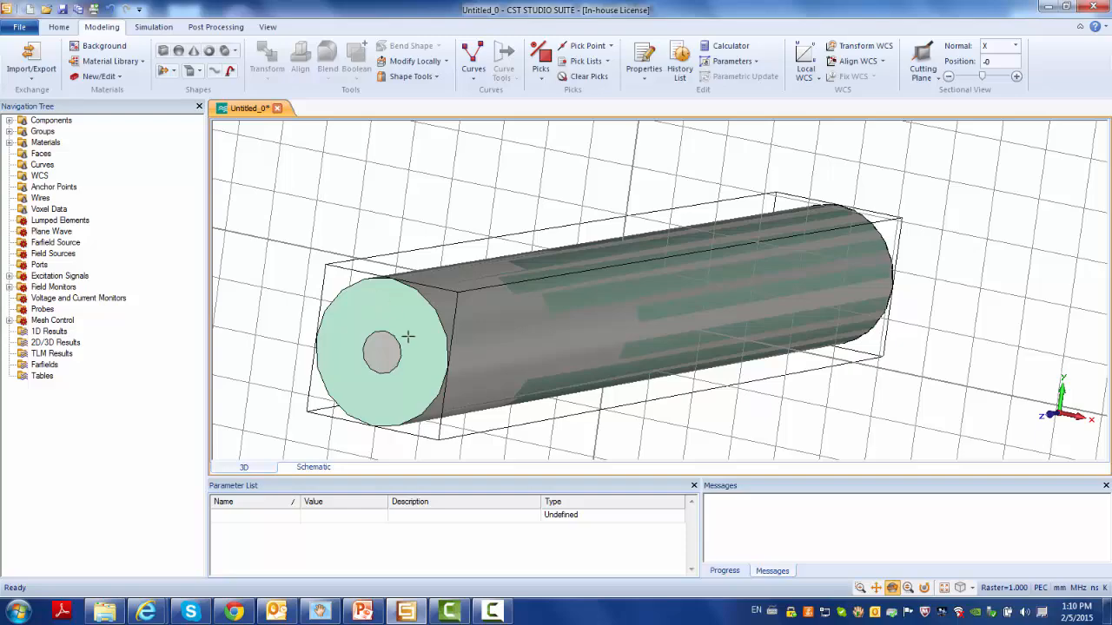
scroll(405, 335, "down", 1)
scroll(405, 335, "up", 2)
mouse_move(467, 341)
left_mouse_down()
mouse_move(454, 340)
mouse_move(467, 341)
left_mouse_up()
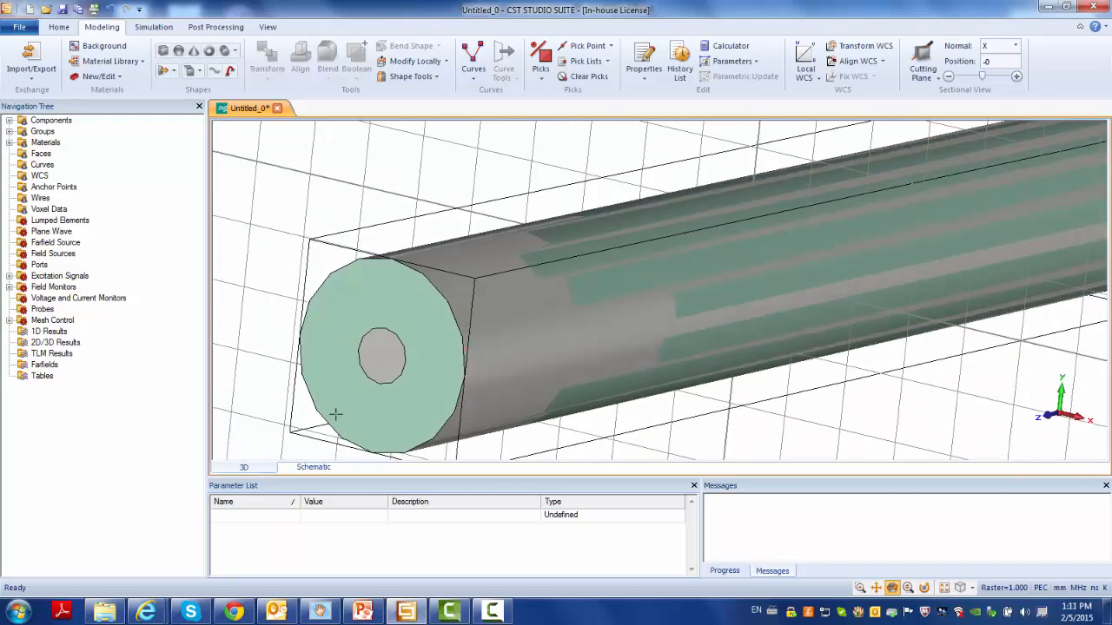
scroll(352, 432, "down", 3)
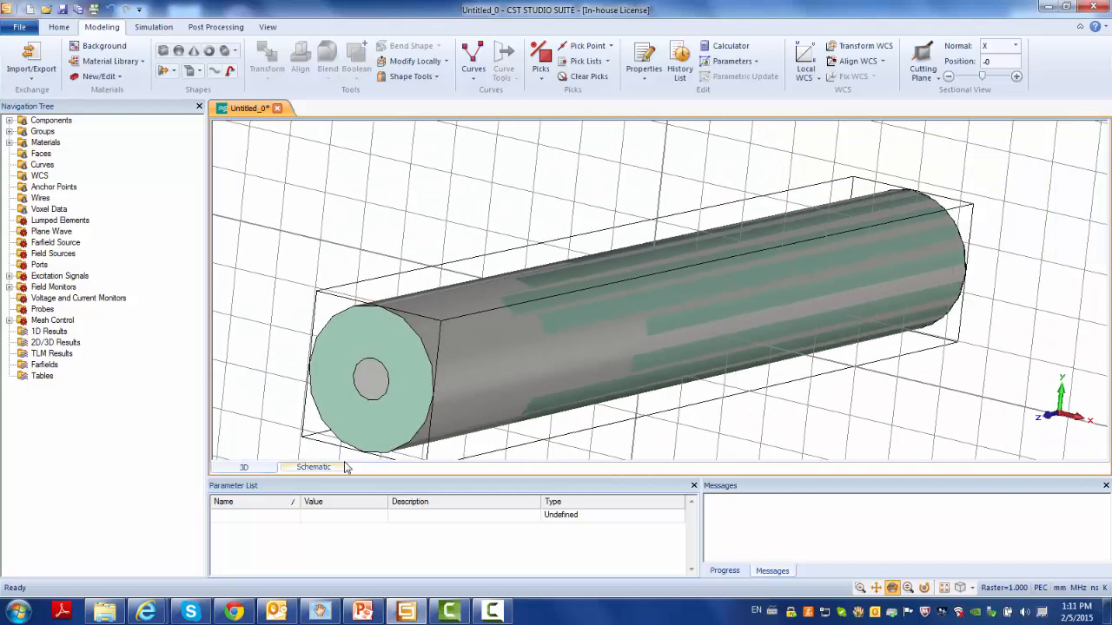
scroll(359, 418, "up", 2)
scroll(356, 420, "down", 2)
scroll(356, 419, "up", 2)
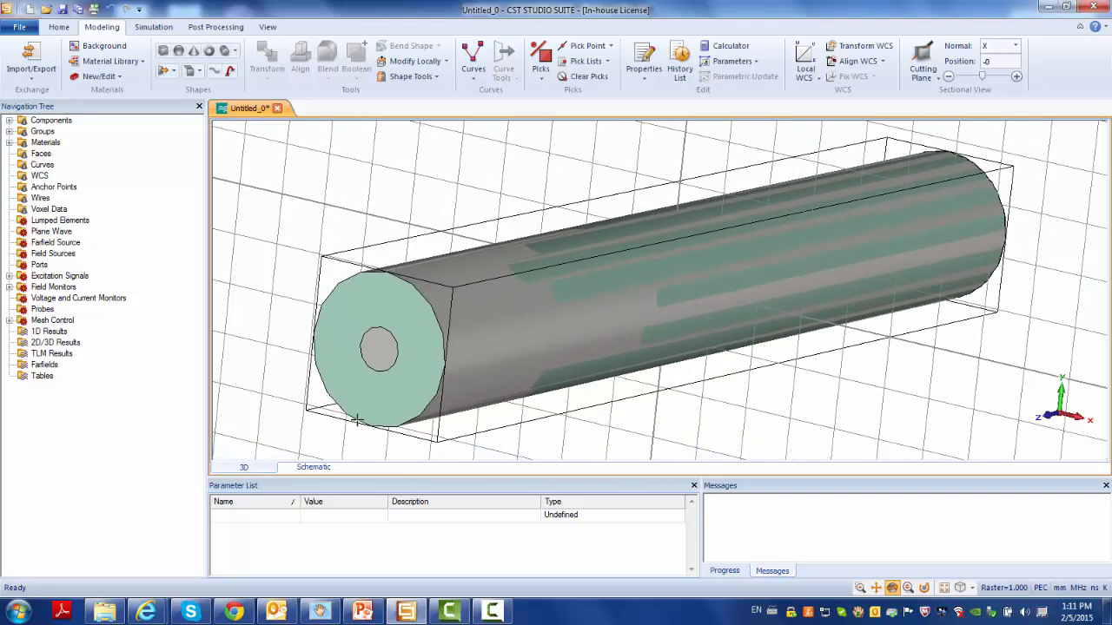
Pick the dielectric's annular end face at z = 10 and define waveguide port 1 on it with the default settings
key("f")
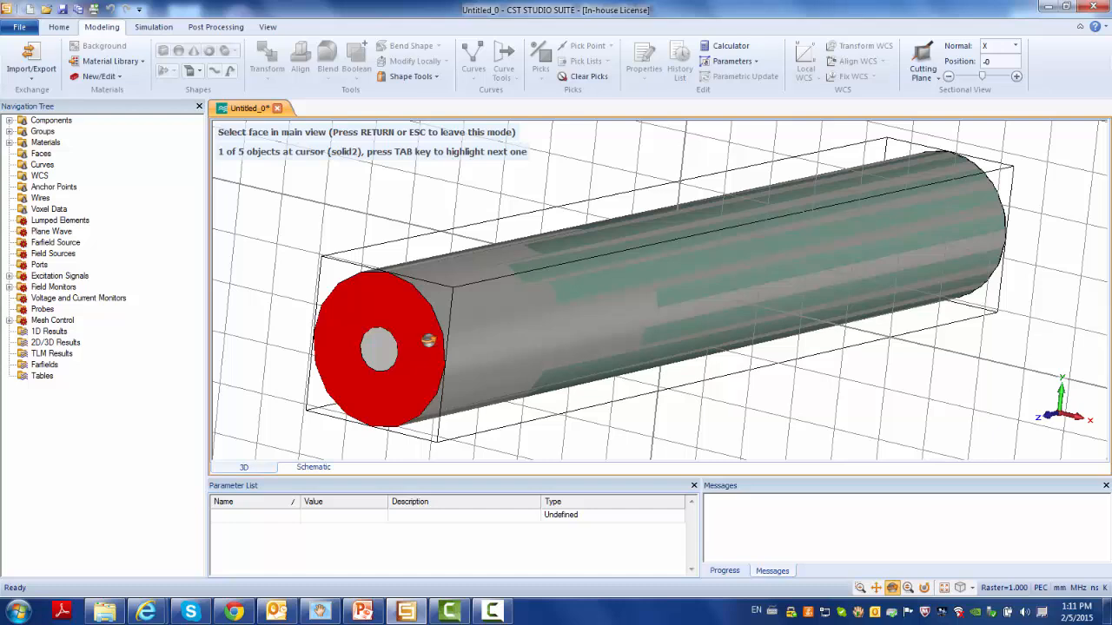
left_click(431, 340)
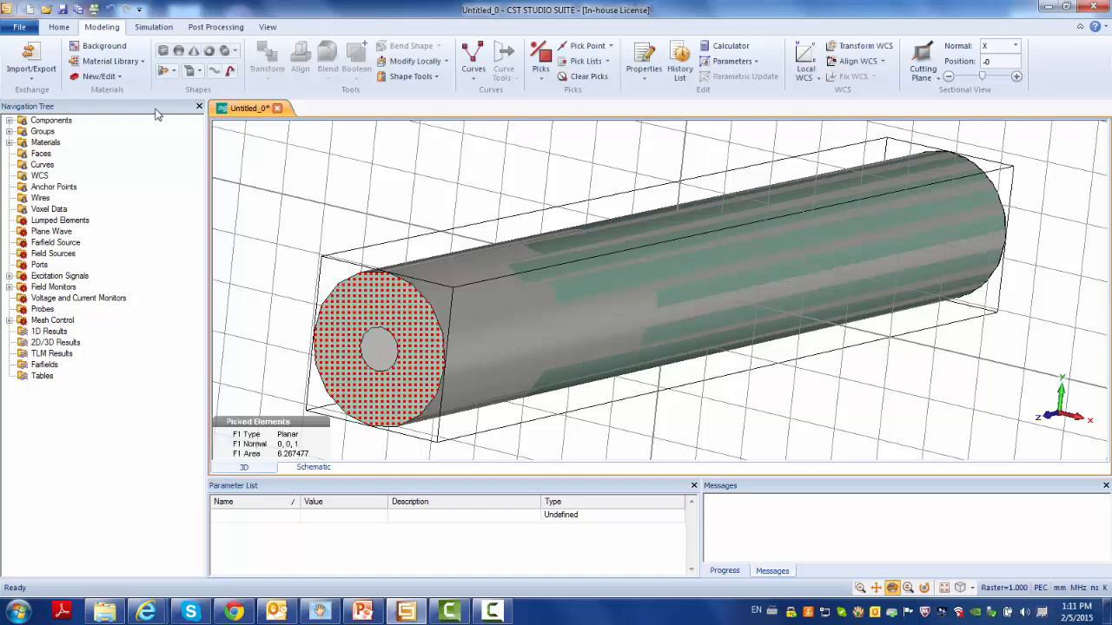
left_click(152, 27)
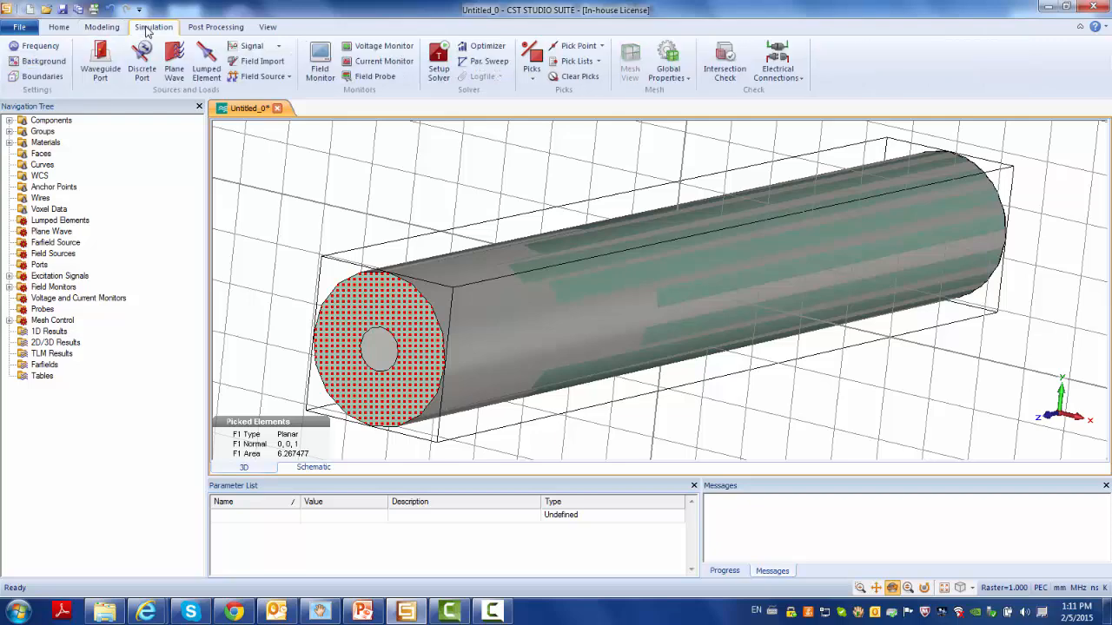
left_click(92, 59)
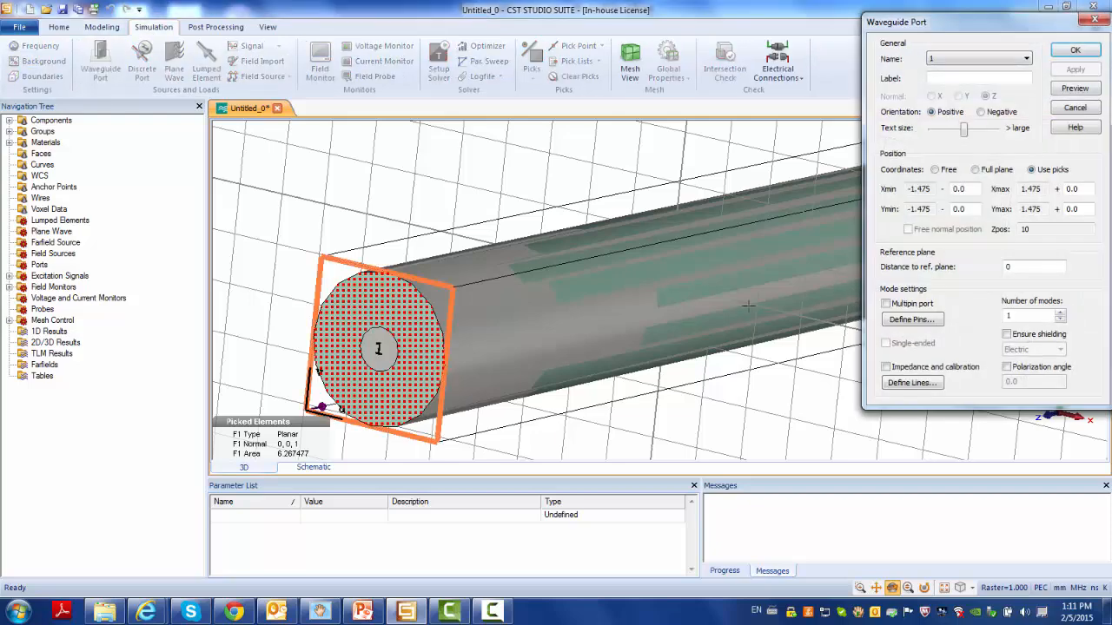
left_click_drag(938, 26, 709, 44)
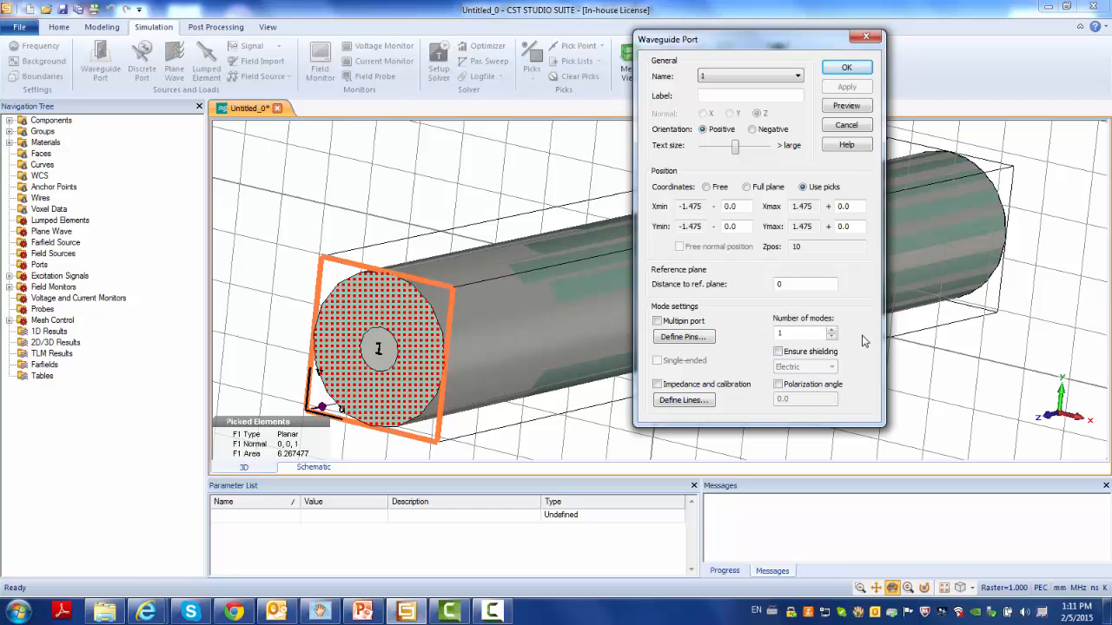
left_click(842, 71)
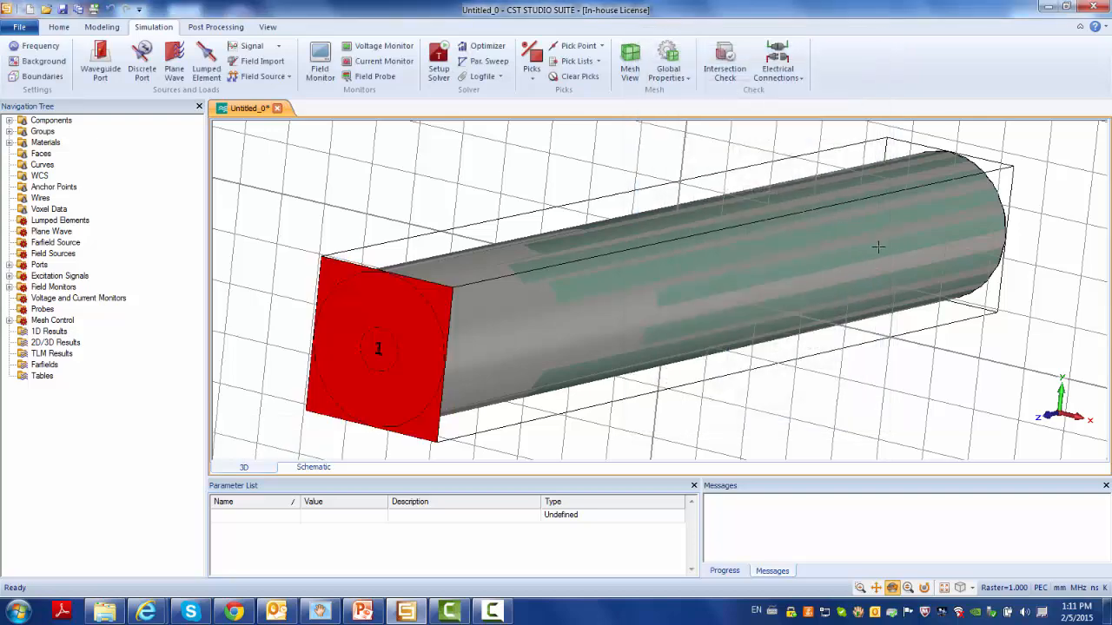
Pick the dielectric's opposite end face at z = -10 and define waveguide port 2 on it with the default settings
scroll(877, 246, "up", 5)
scroll(675, 270, "up", 3)
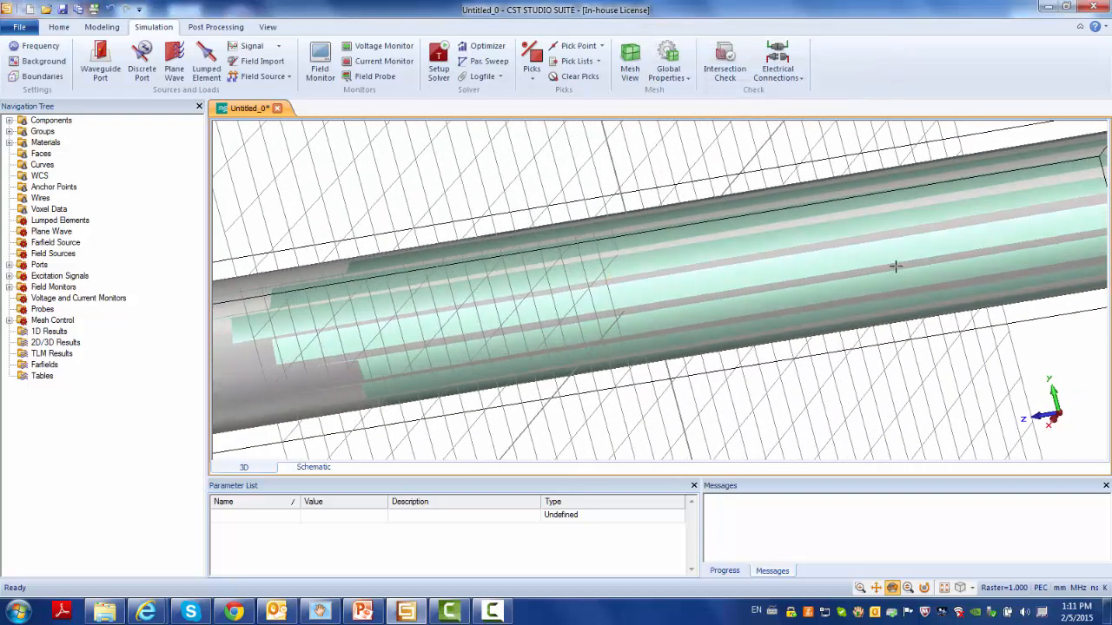
left_click_drag(895, 266, 628, 336)
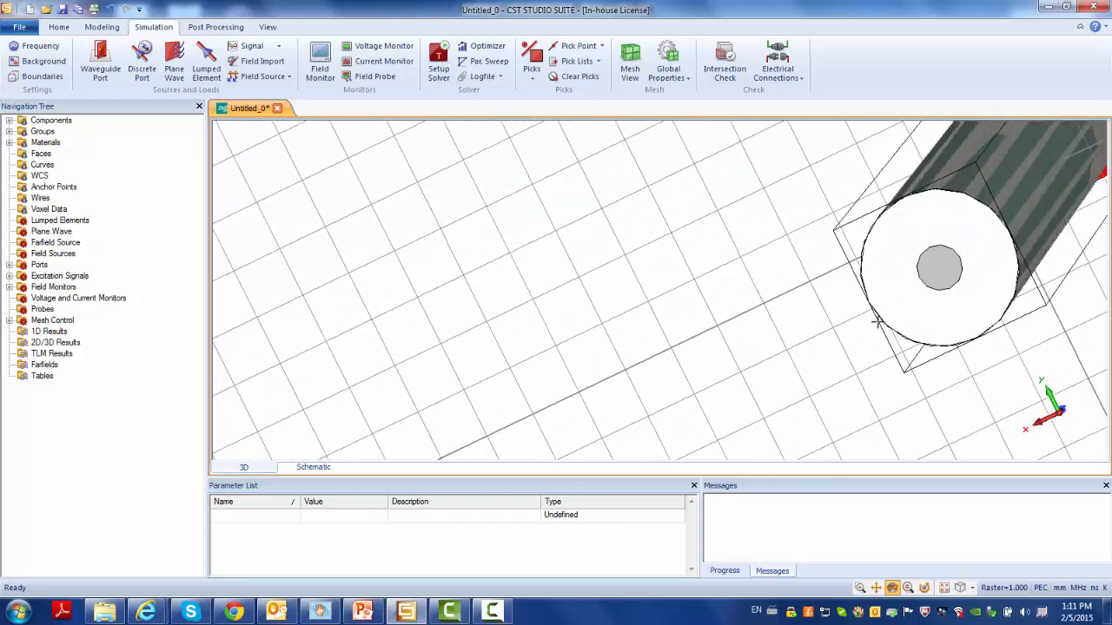
key("f")
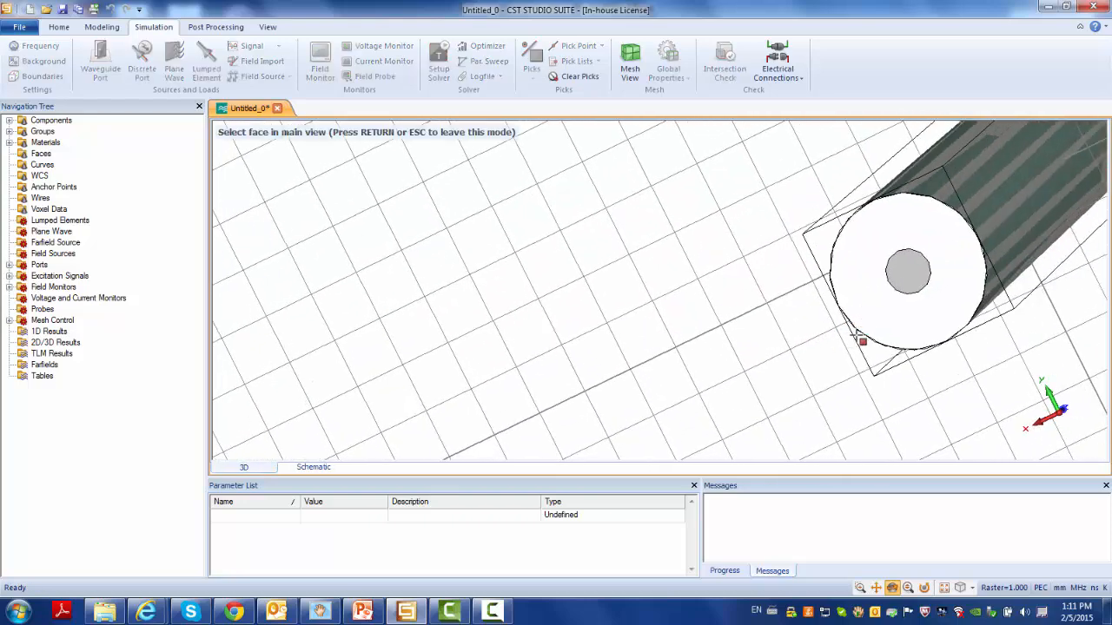
double_click(898, 322)
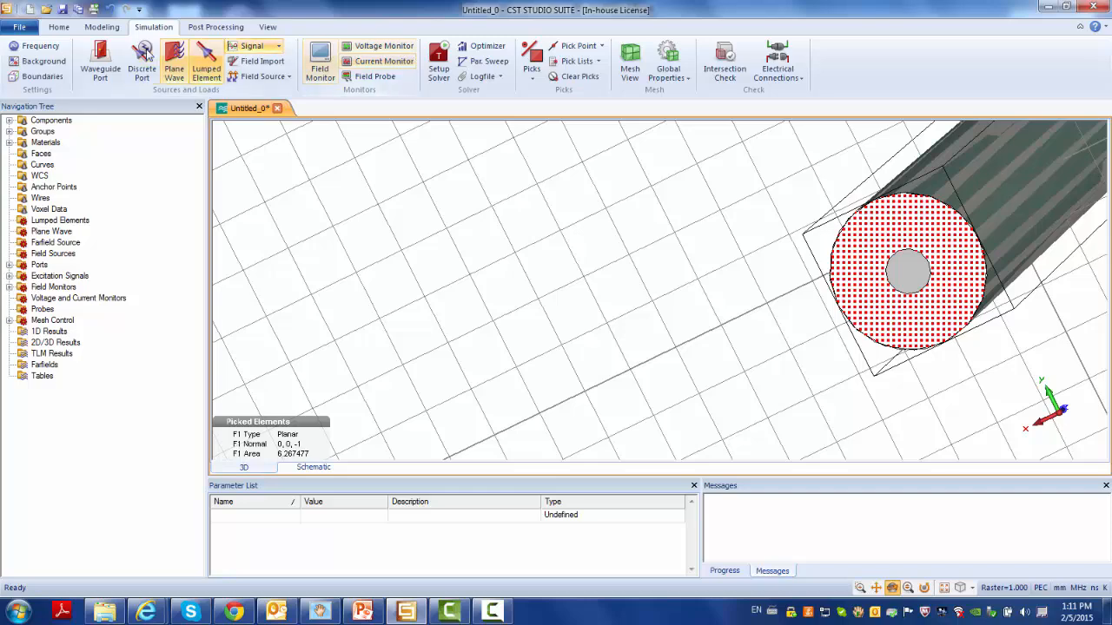
left_click(112, 55)
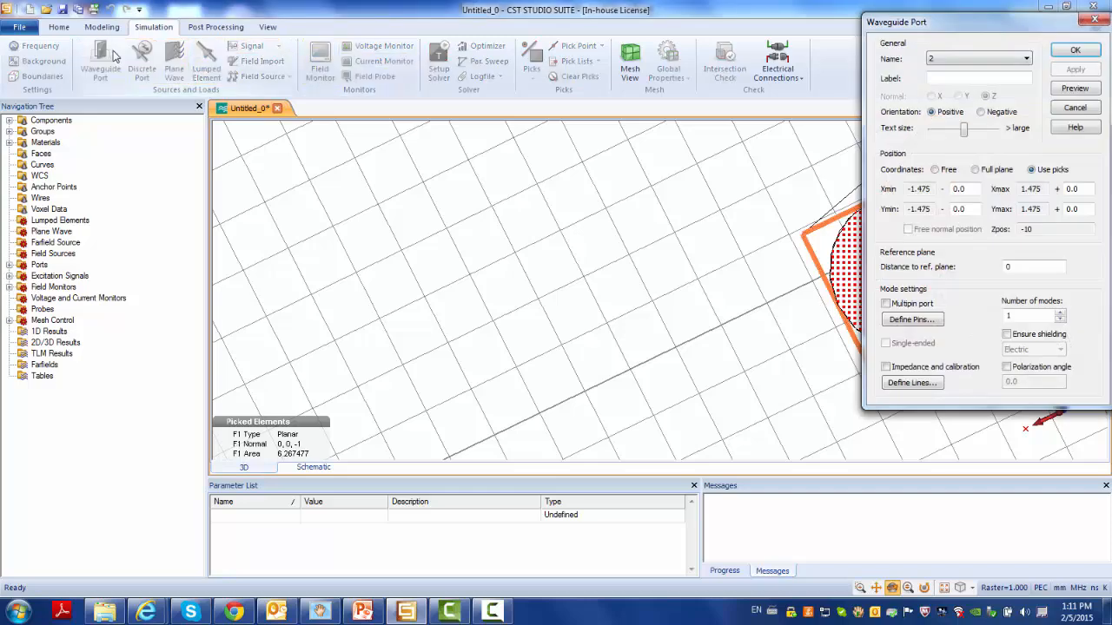
left_click(1074, 50)
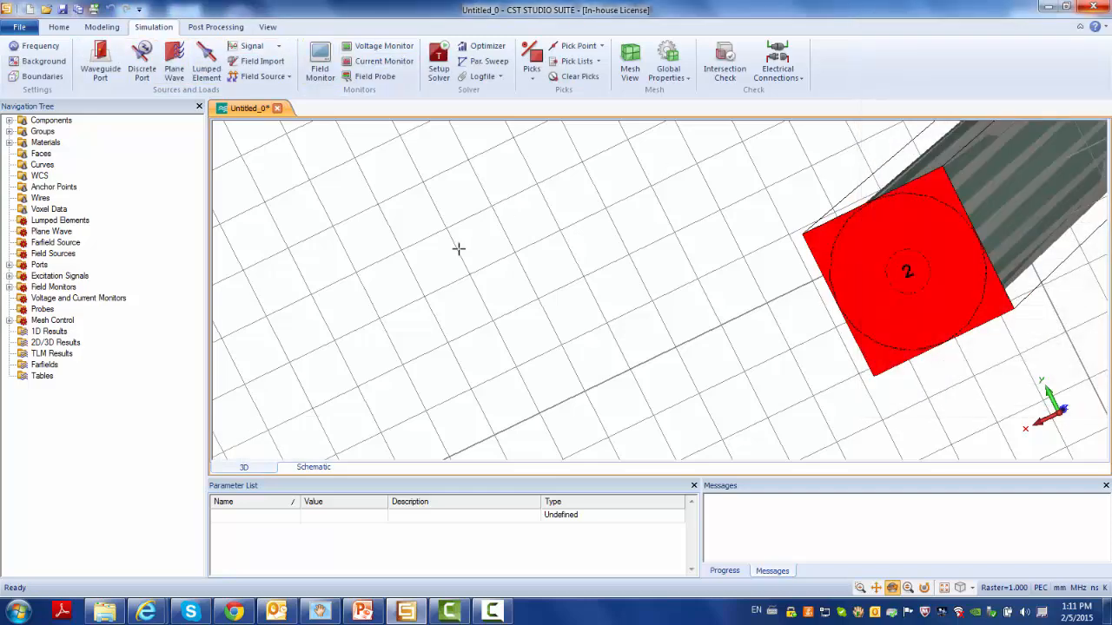
Start the time domain solver with hexahedral mesh, -40 dB accuracy and all ports excited, and enlarge the progress area
left_click_drag(458, 249, 700, 290)
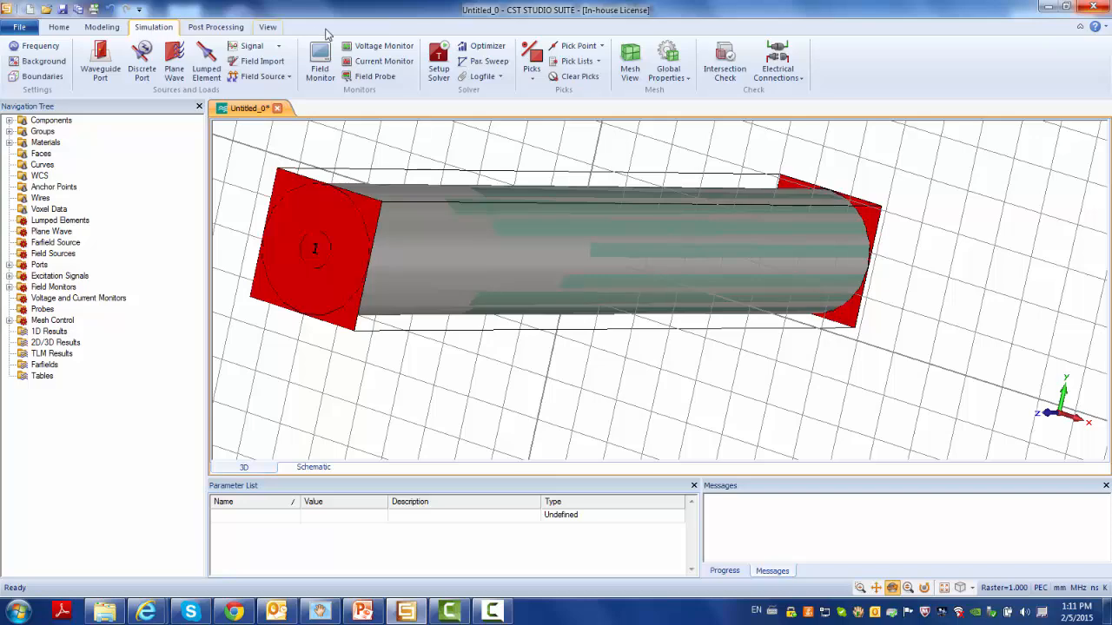
left_click(441, 68)
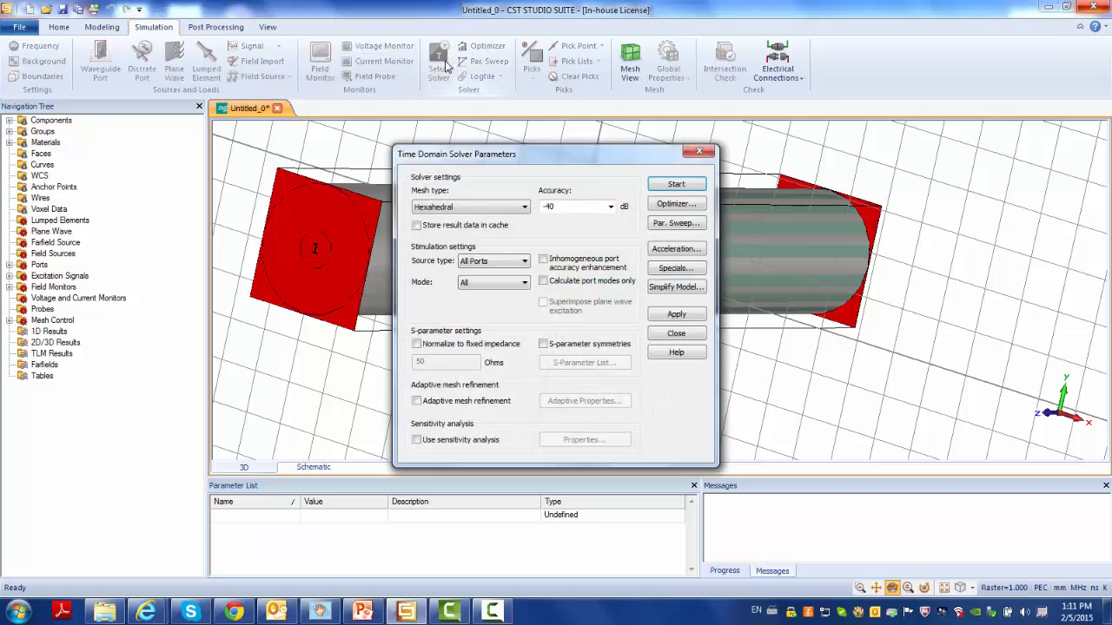
left_click(679, 187)
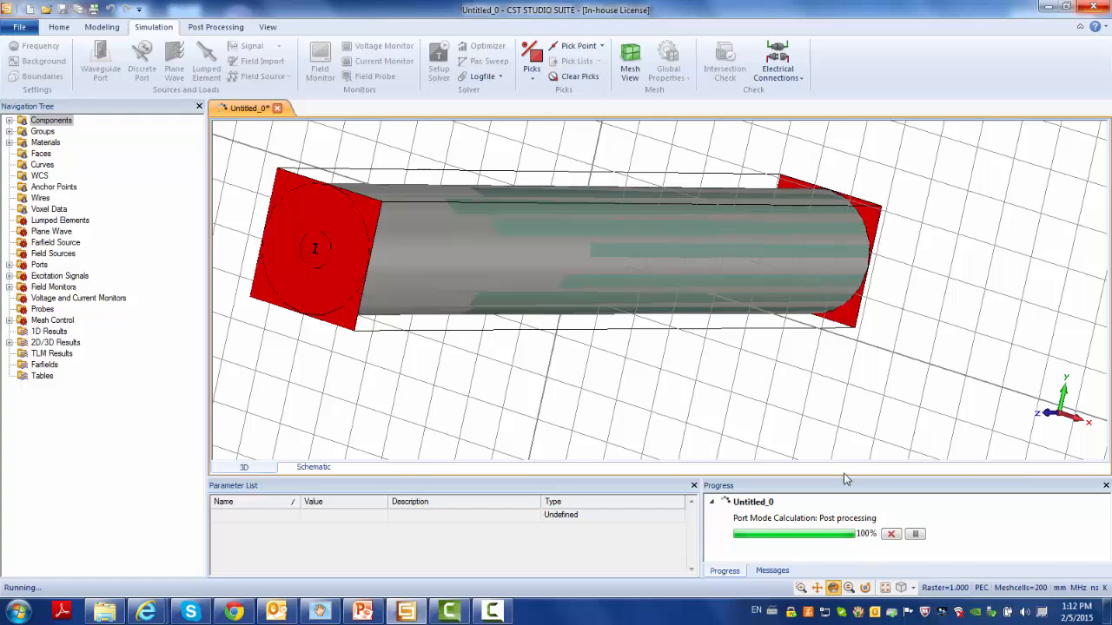
left_click_drag(842, 475, 843, 420)
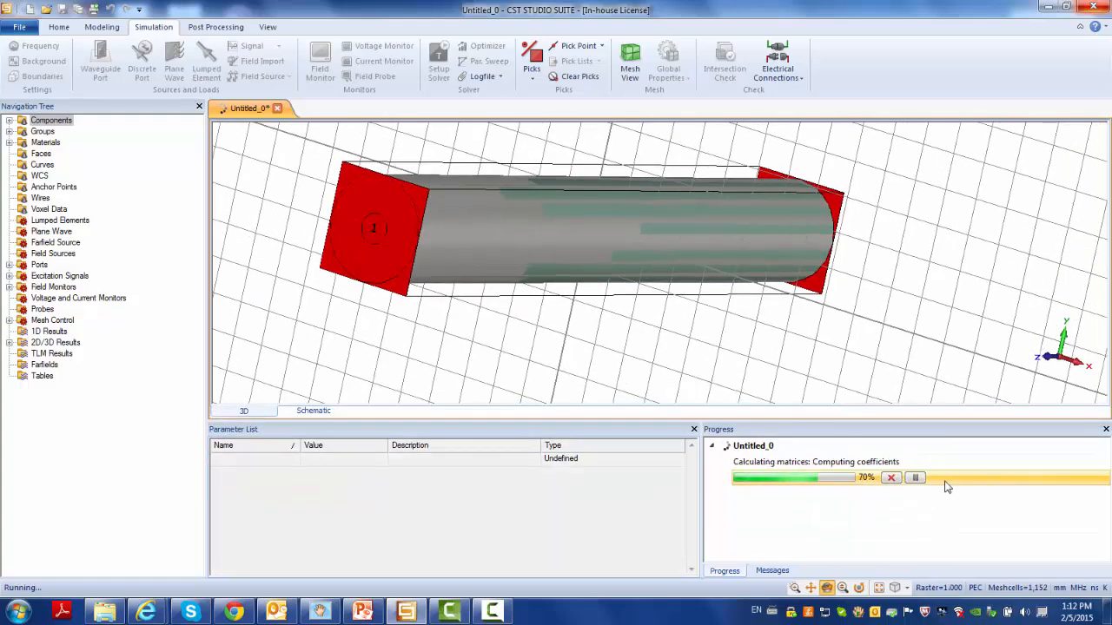
Display the electric mode field e1 of Port1 and examine its arrows on the cable's end face close up
left_click(10, 343)
left_click(23, 354)
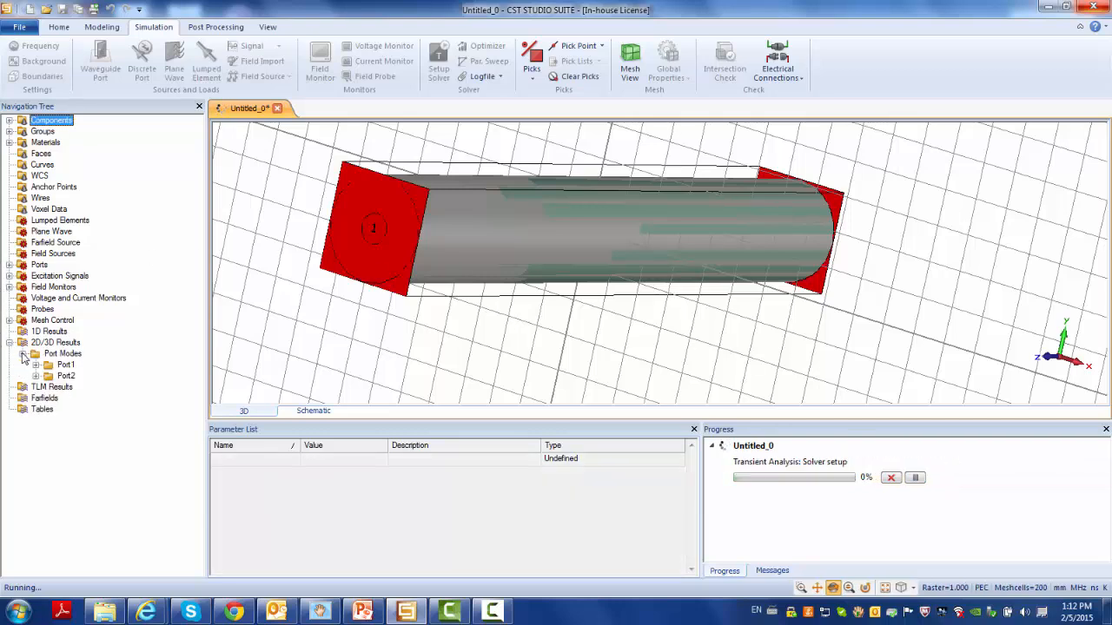
left_click(36, 366)
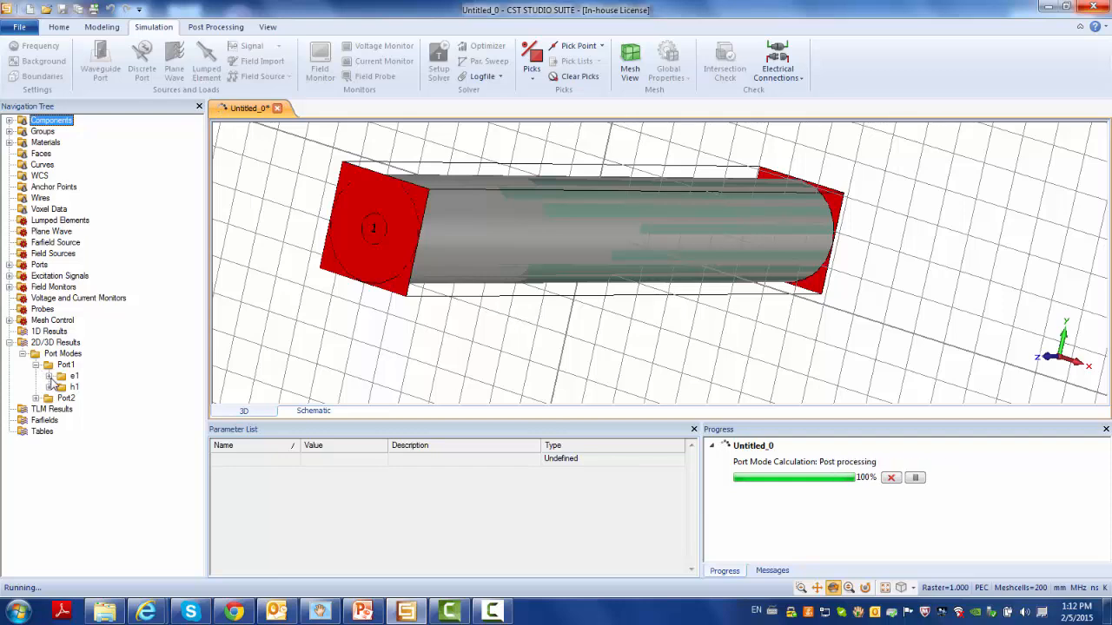
left_click(50, 376)
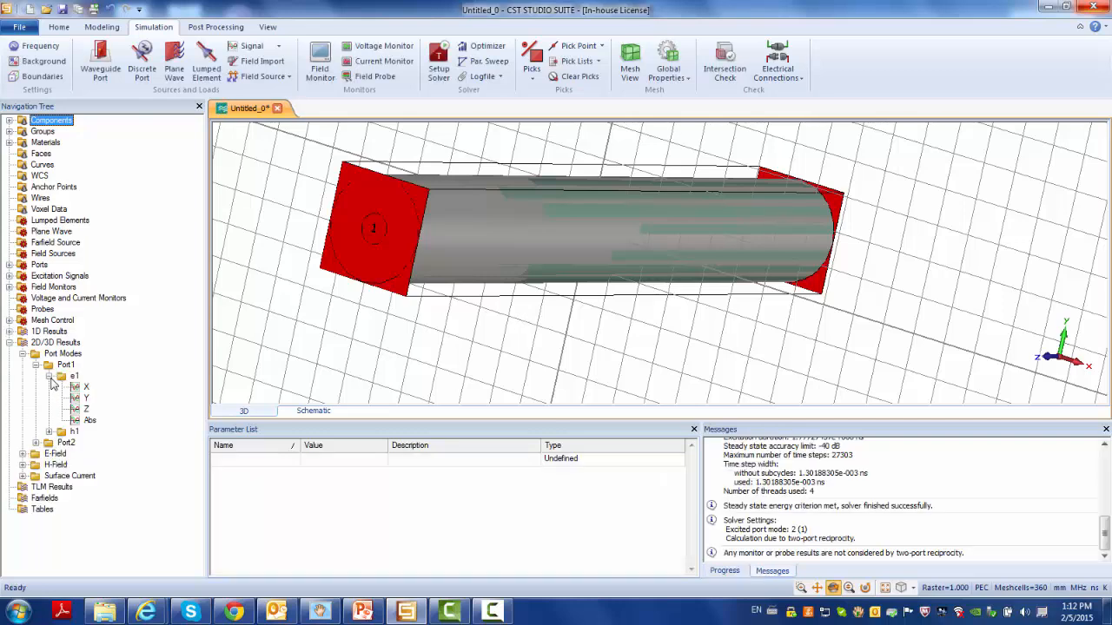
left_click(1105, 541)
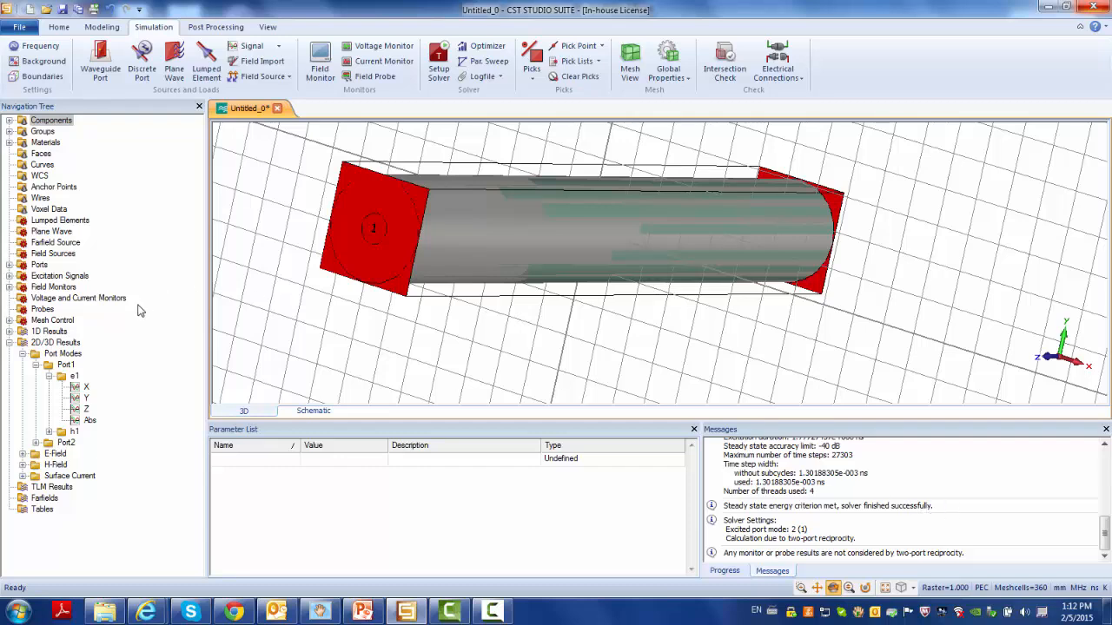
left_click(74, 378)
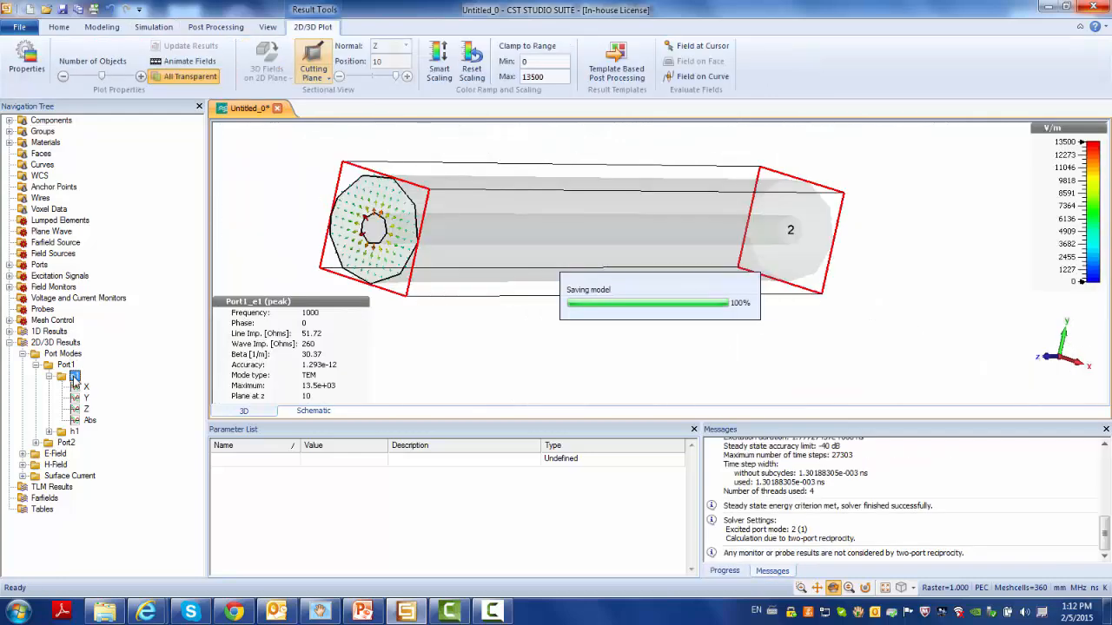
left_click_drag(299, 240, 383, 255)
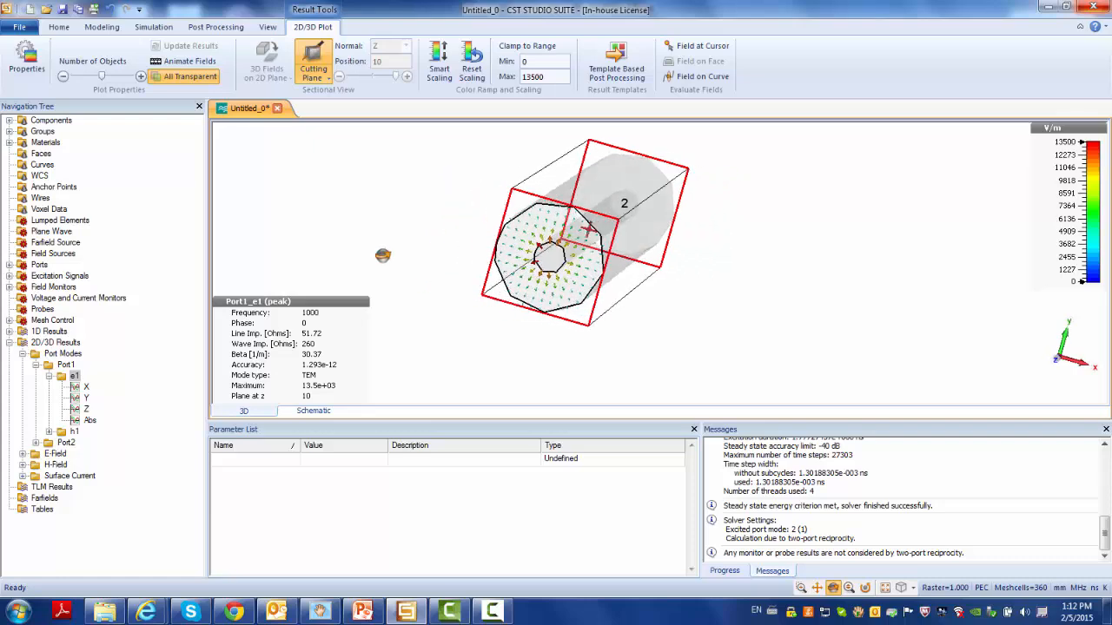
scroll(525, 271, "up", 3)
scroll(524, 272, "up", 1)
left_click_drag(660, 310, 631, 304)
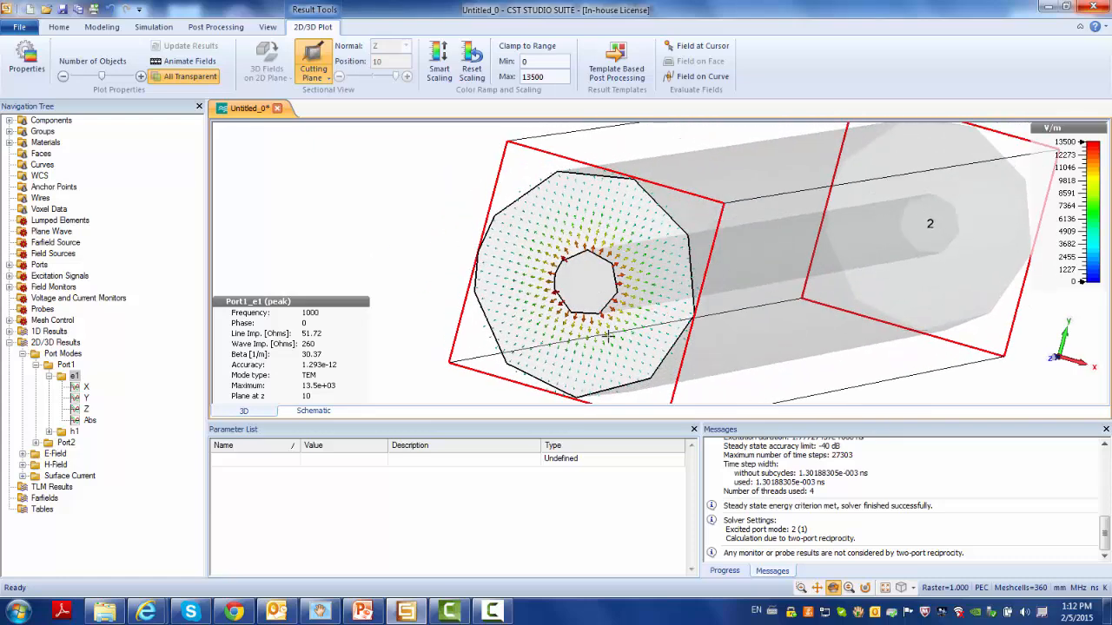
scroll(608, 334, "up", 2)
scroll(608, 335, "down", 1)
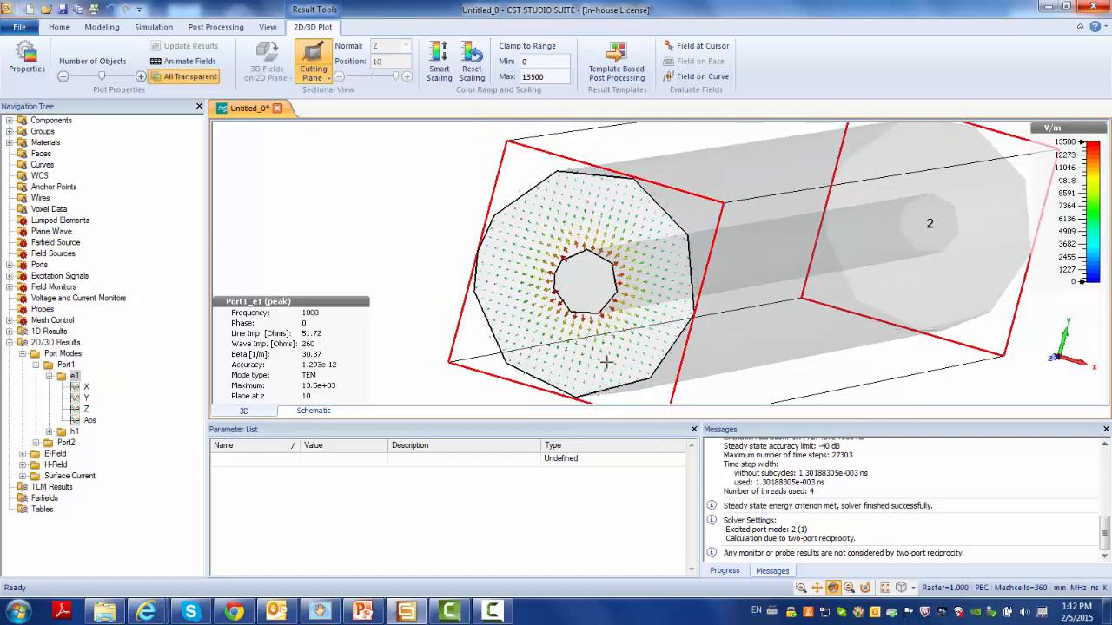
scroll(606, 362, "up", 1)
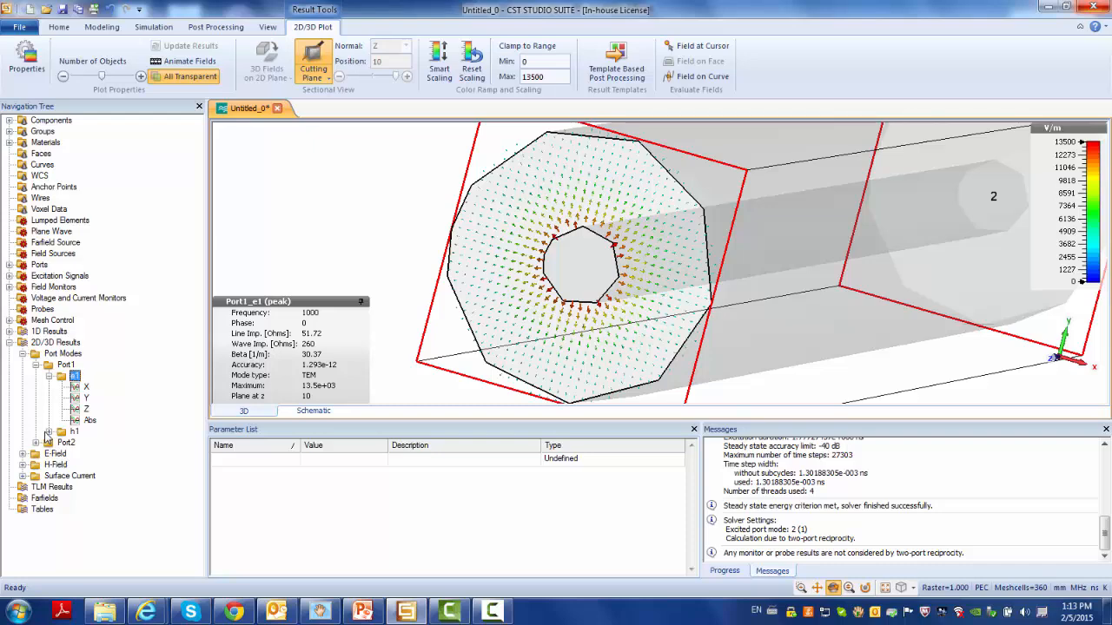
Animate Port1's magnetic mode field h1 and its electric mode field e1, and stop the animation
double_click(57, 434)
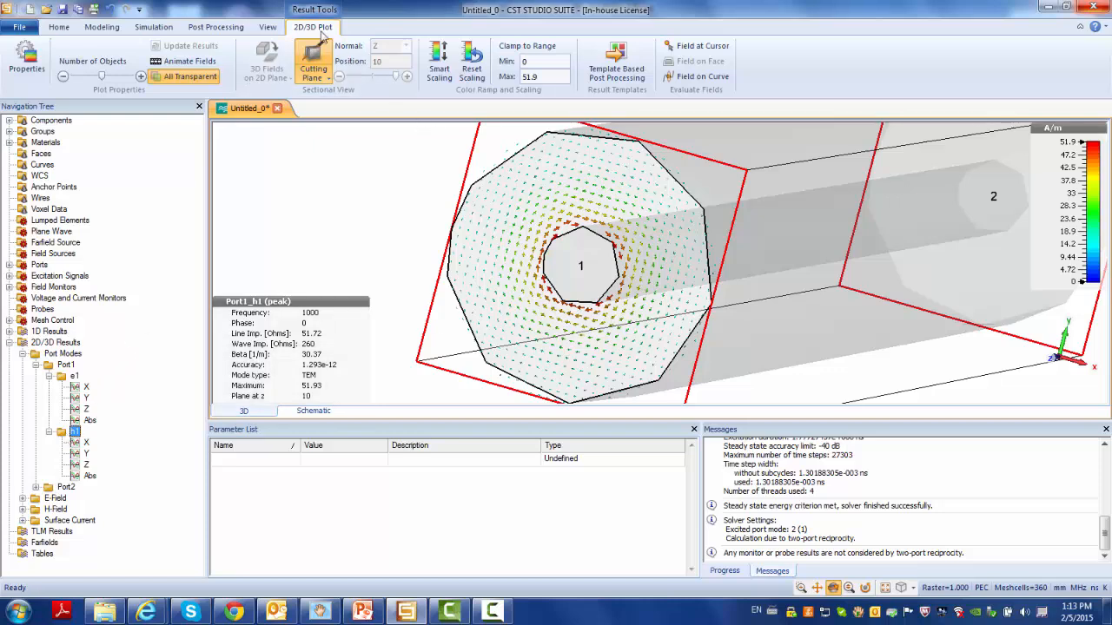
left_click(188, 61)
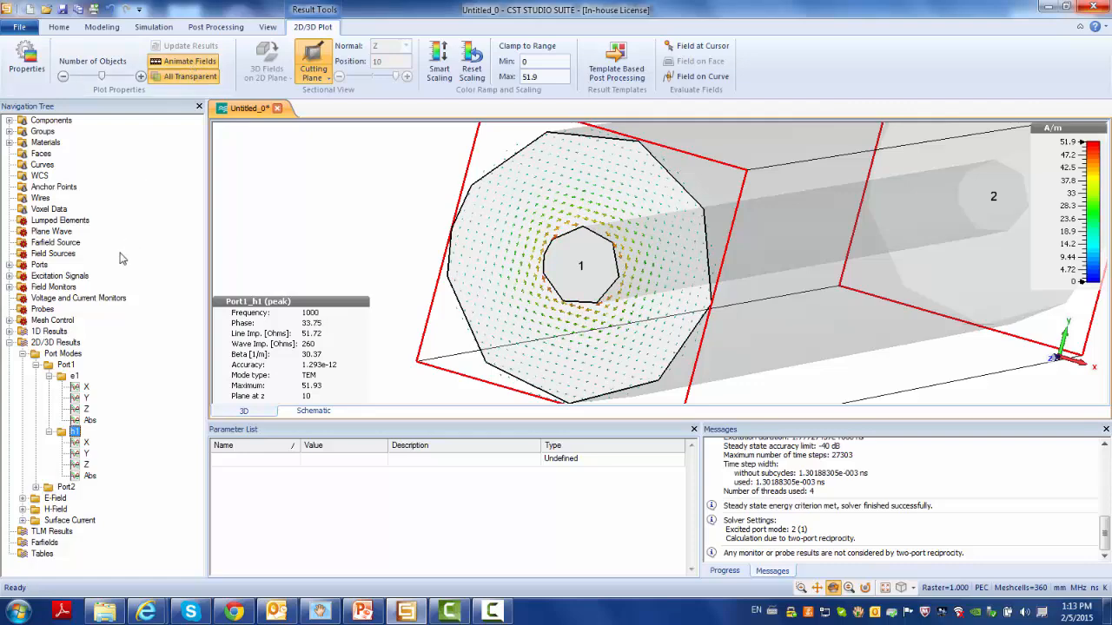
left_click(75, 377)
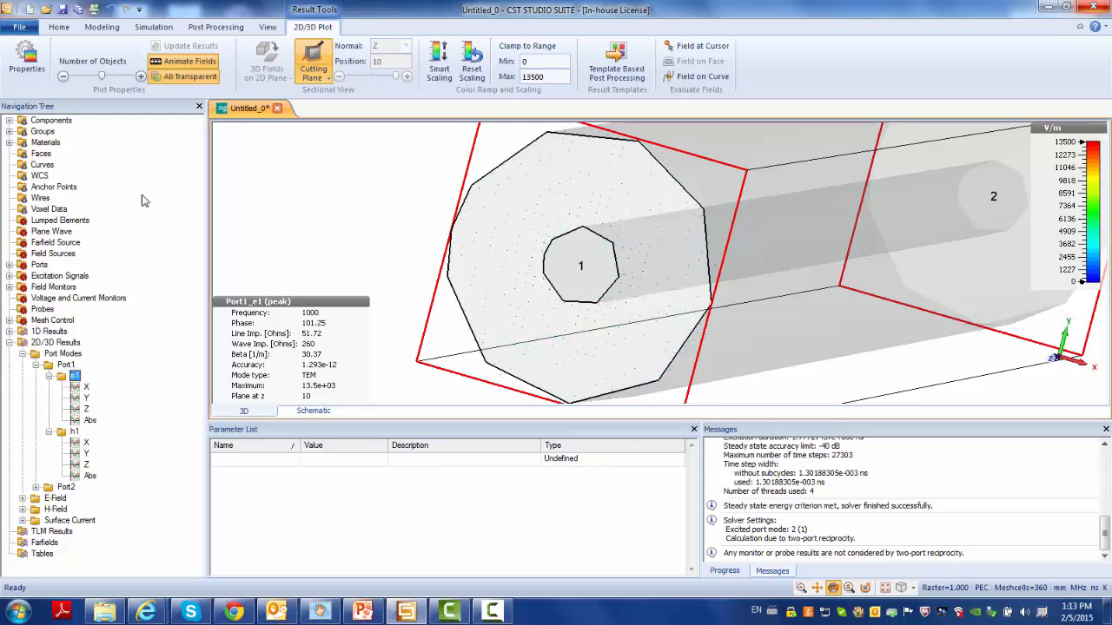
left_click(184, 62)
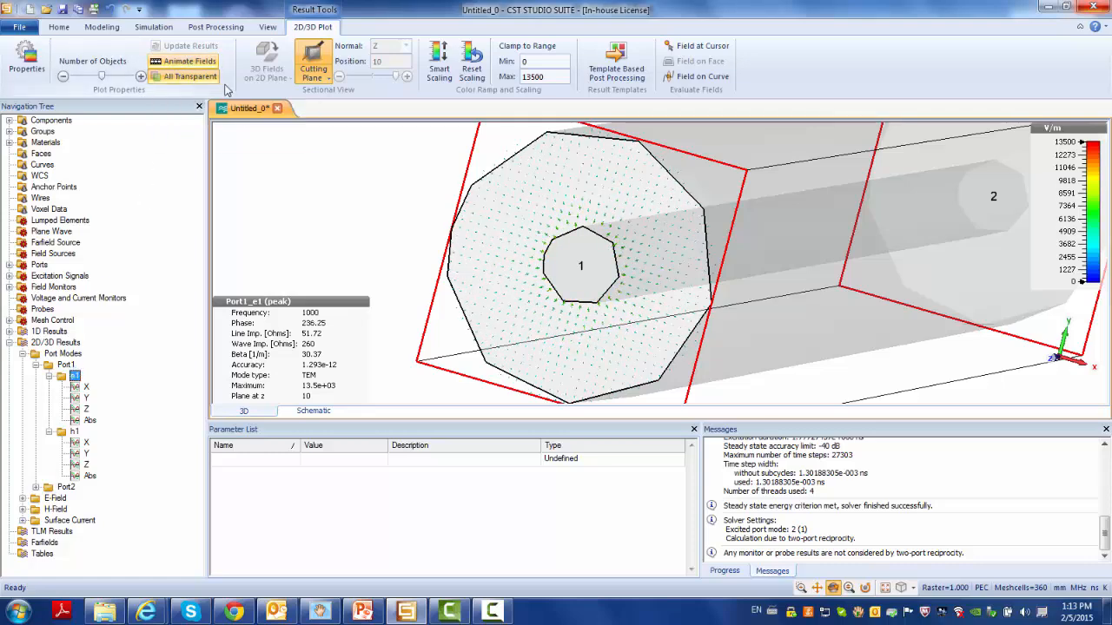
Plot all S-parameters in dB together, and view the S1,1, S2,2, S2,1 and S1,2 curves individually
left_click(9, 331)
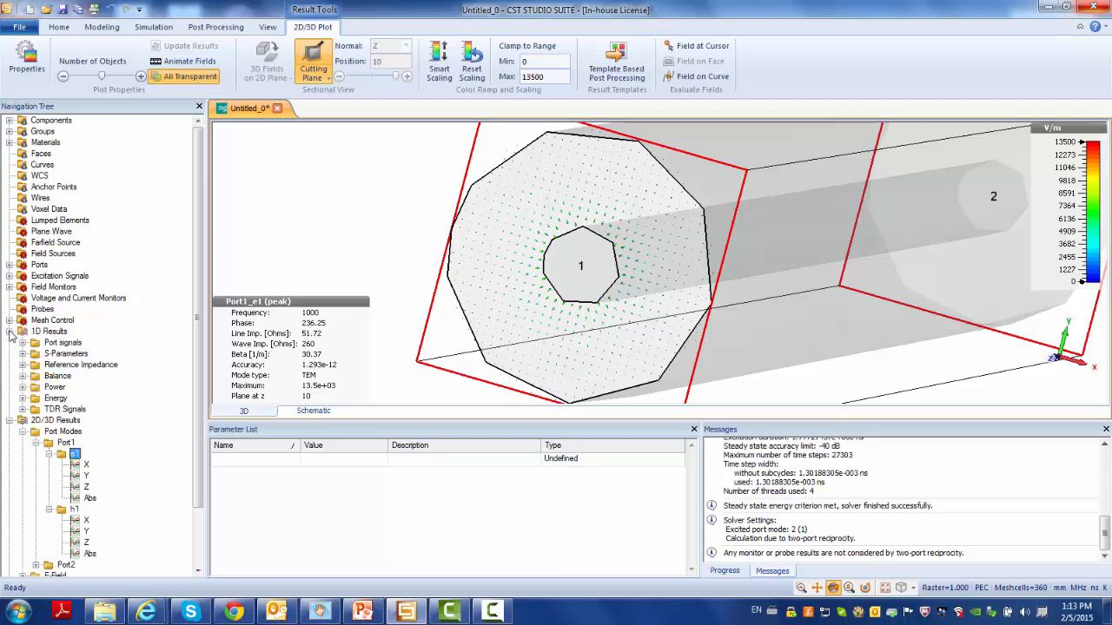
left_click(64, 354)
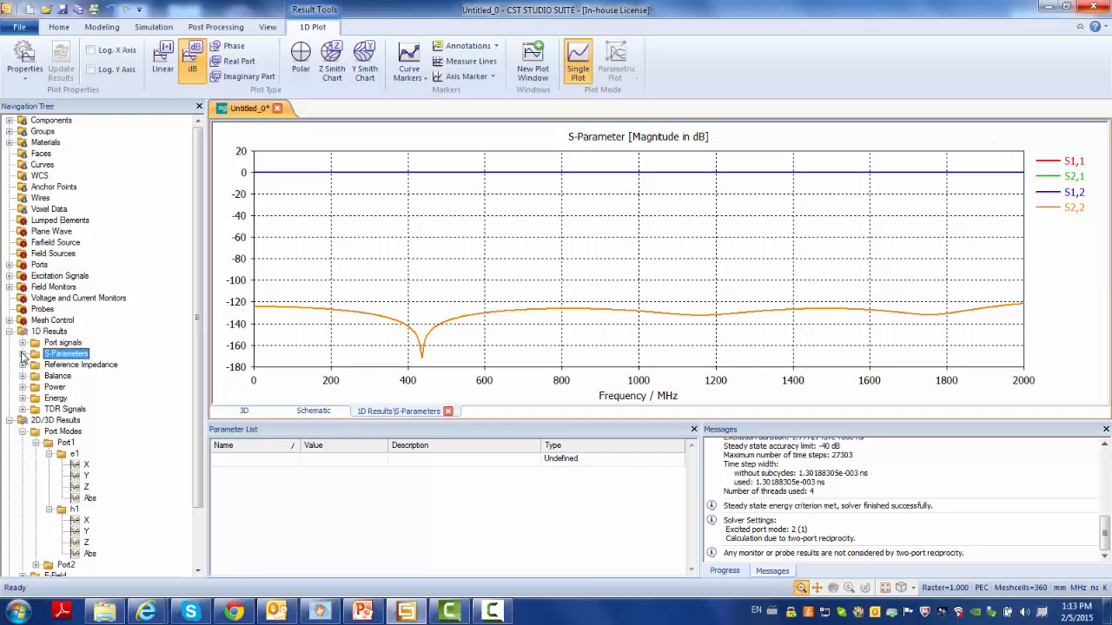
left_click(23, 353)
left_click(64, 365)
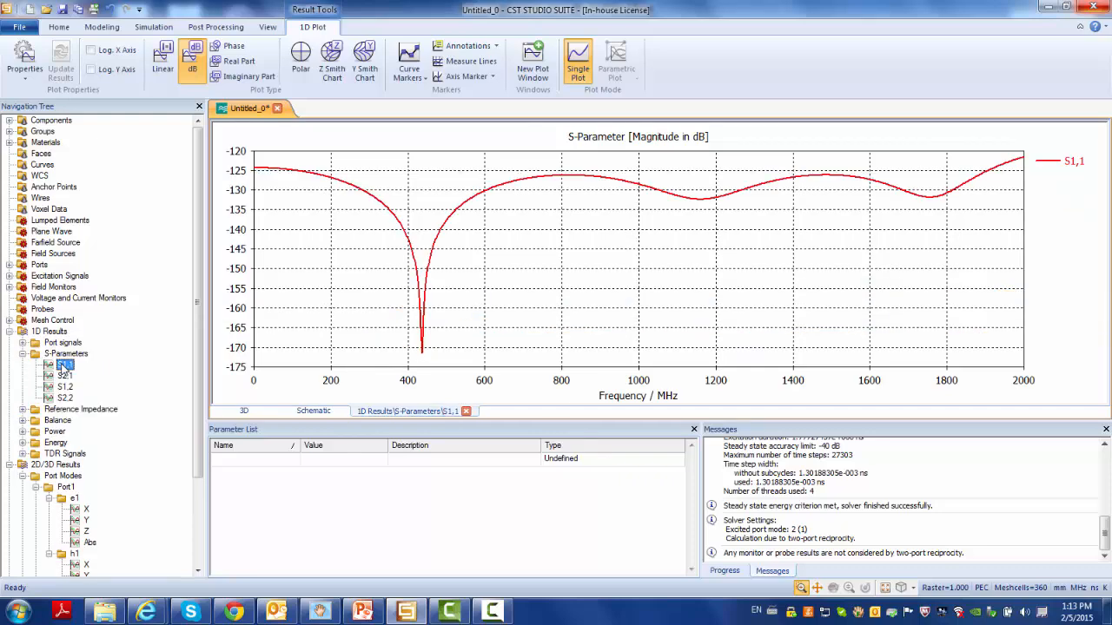
left_click(68, 398)
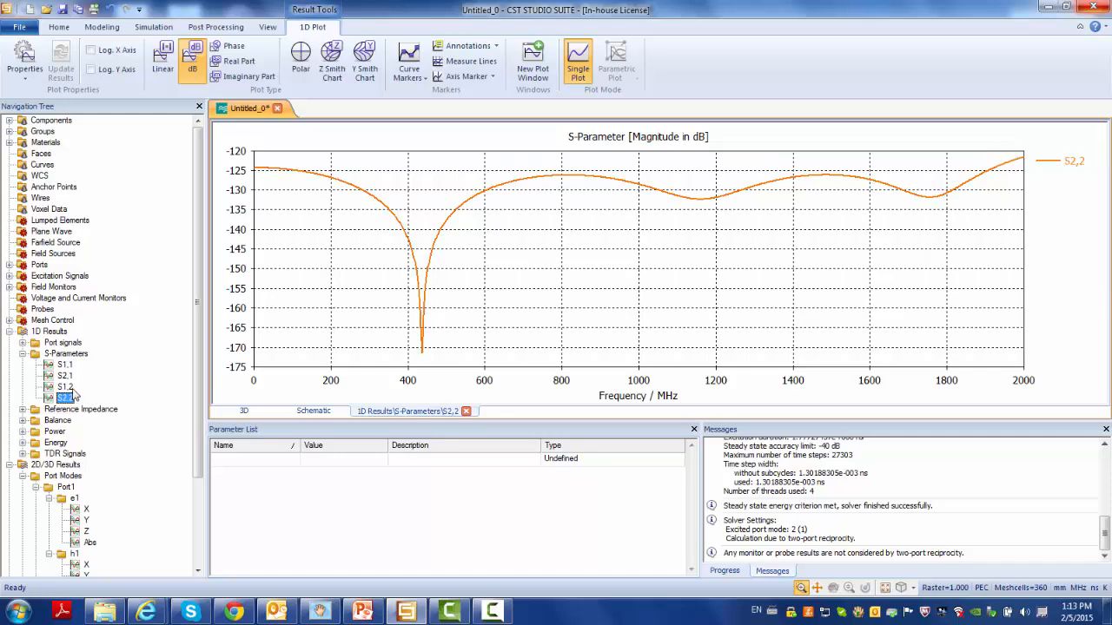
left_click(64, 375)
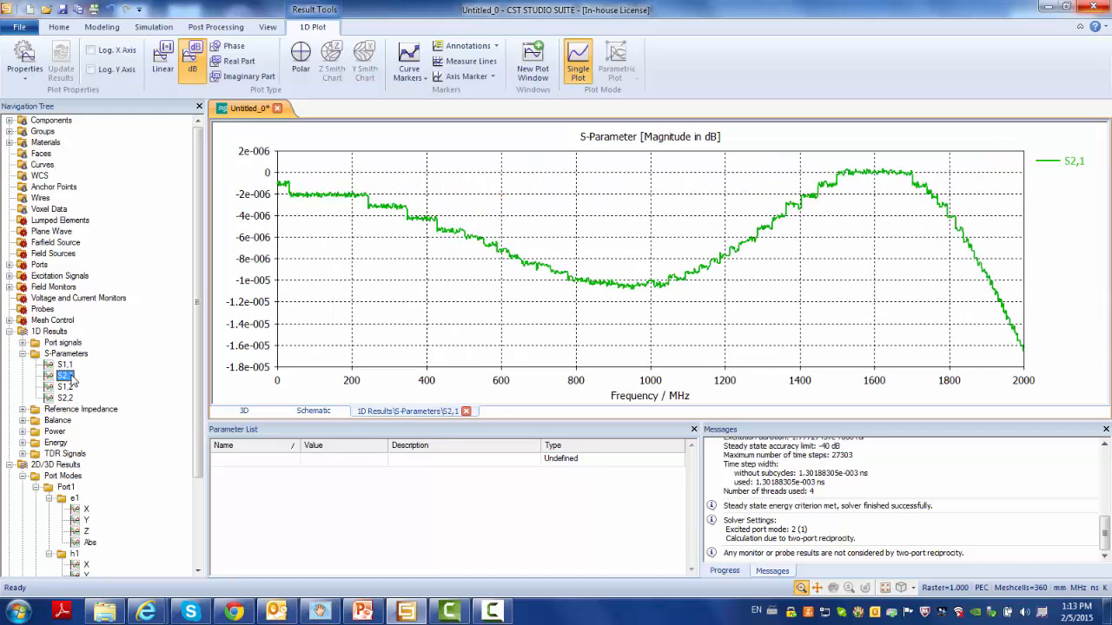
left_click(69, 387)
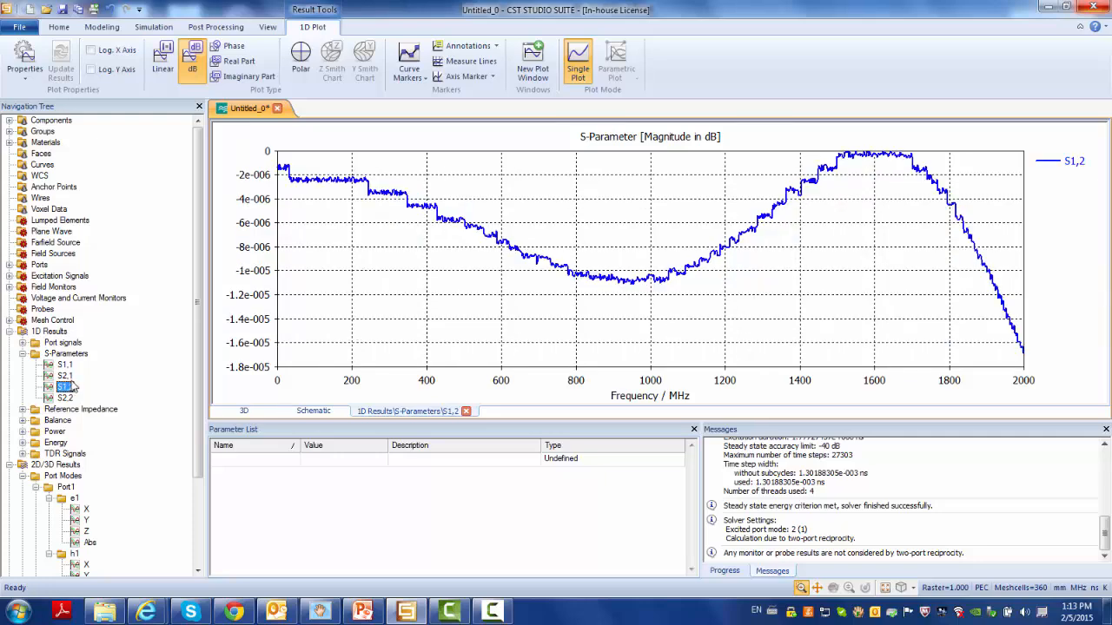
View the S2,1 and S1,1 curves individually, and plot the S-parameters together on an impedance (Z) Smith chart
left_click(70, 377)
left_click(69, 366)
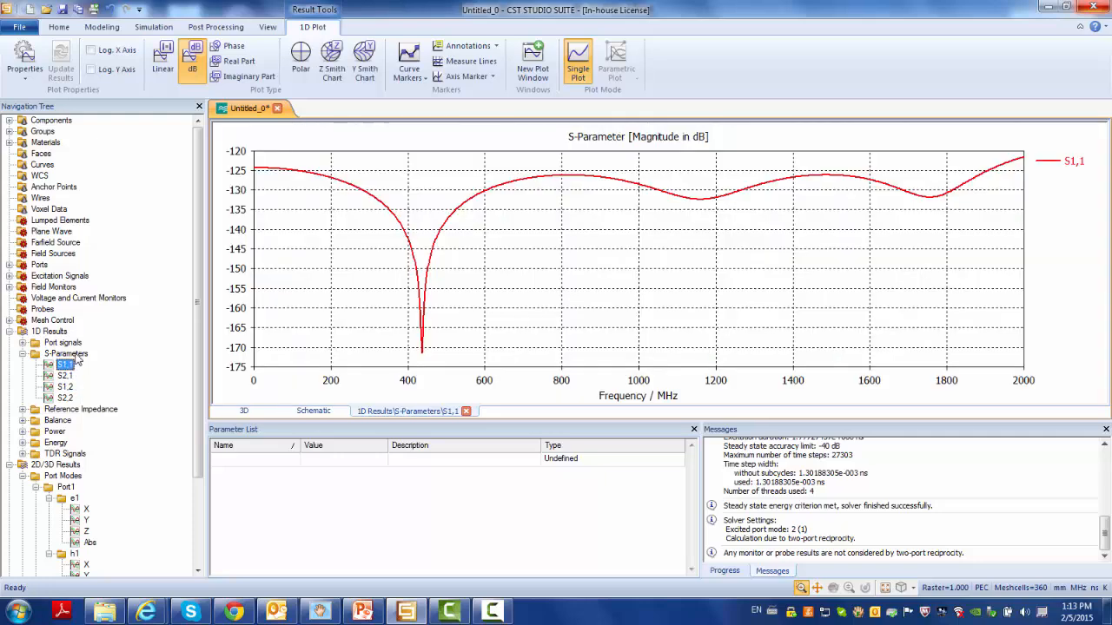
left_click(69, 354)
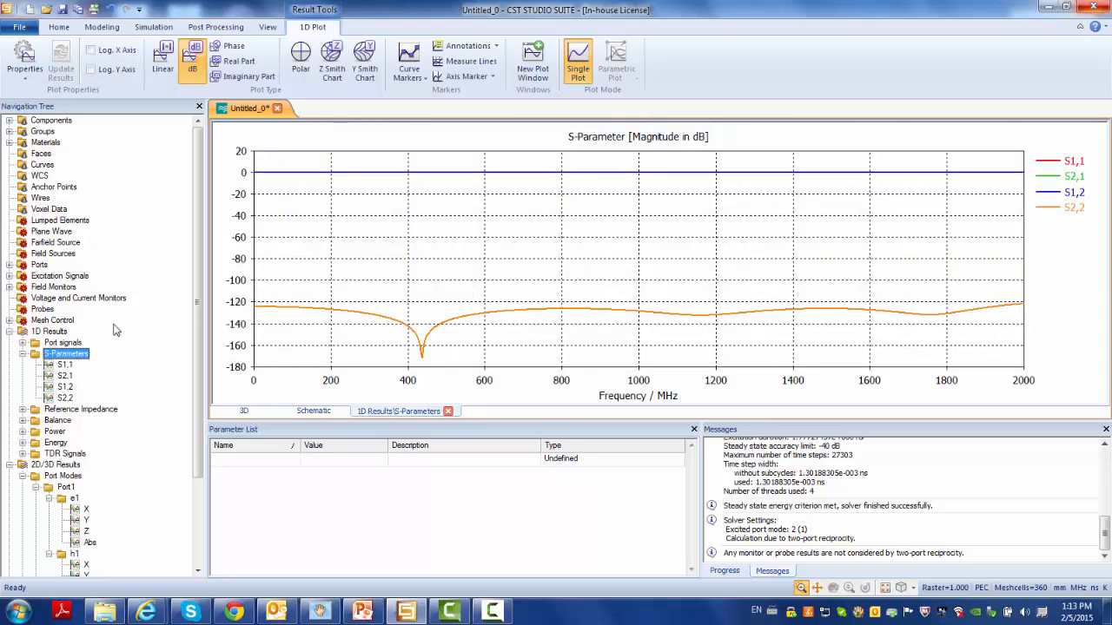
left_click(332, 63)
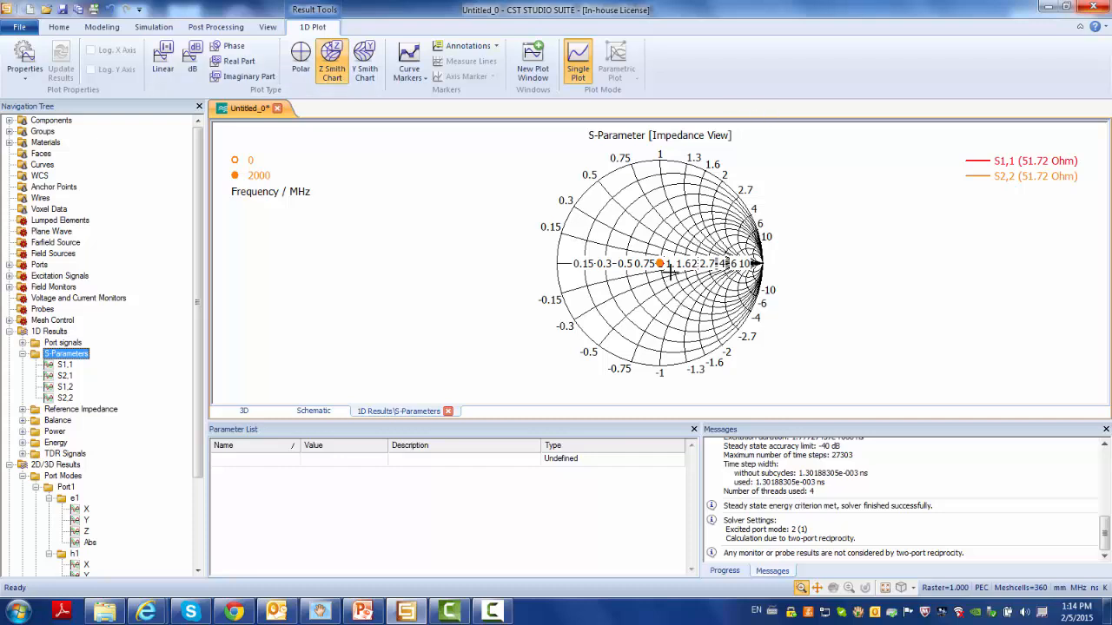
Display the electric field monitor result e-field (f=1000) [1] and animate its arrows along the cable's longitudinal cross section
left_click_drag(198, 323, 202, 447)
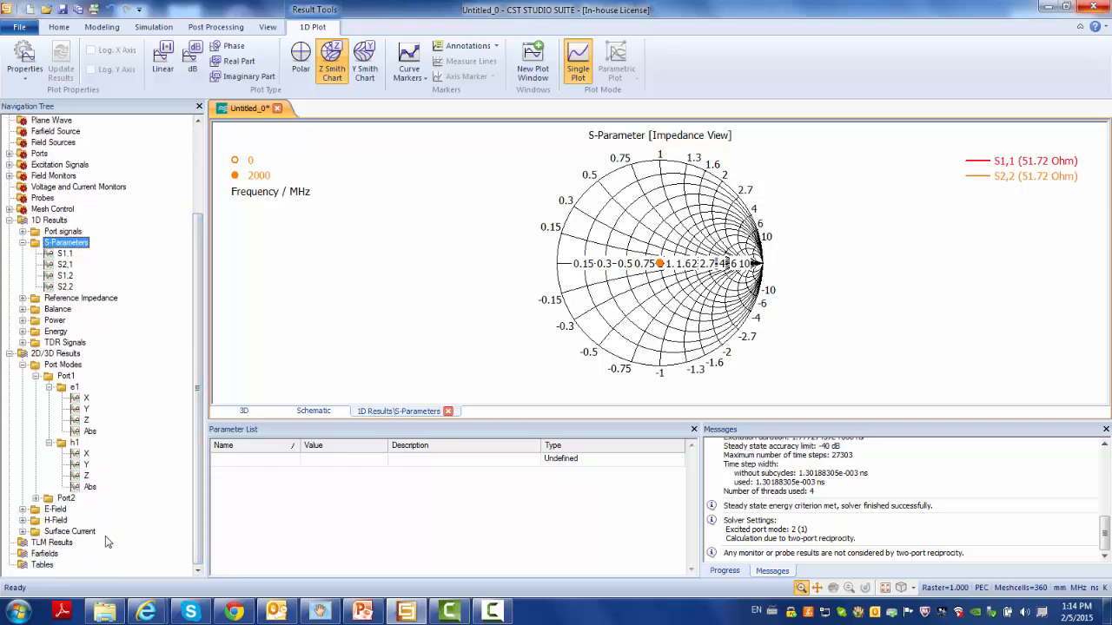
left_click(23, 510)
left_click(36, 521)
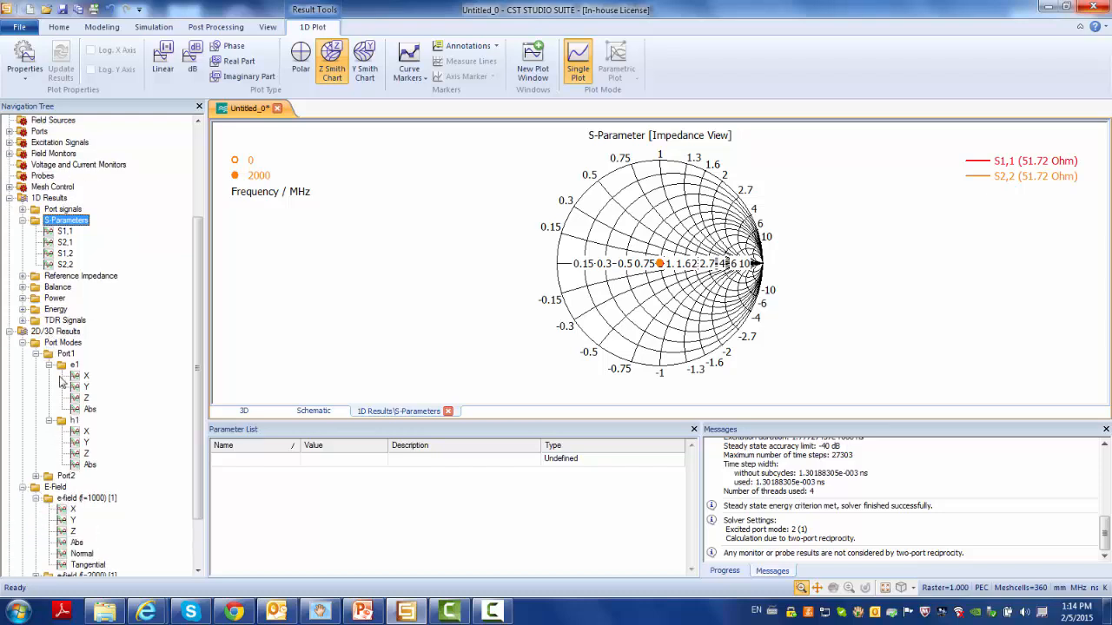
left_click(68, 499)
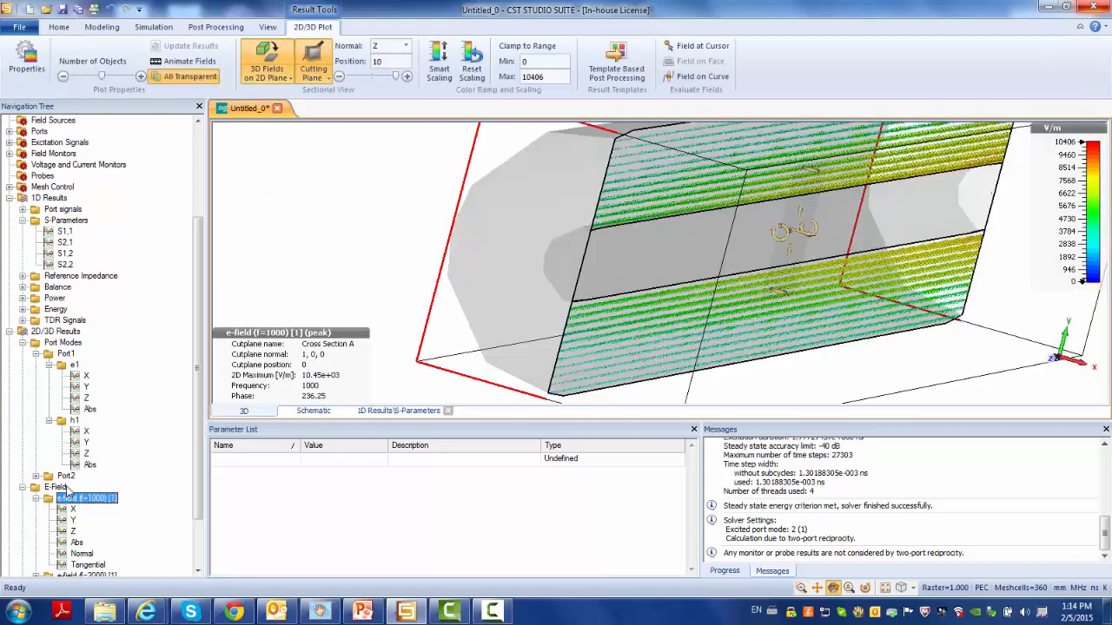
mouse_move(729, 300)
left_mouse_down()
mouse_move(698, 297)
mouse_move(696, 281)
left_mouse_up()
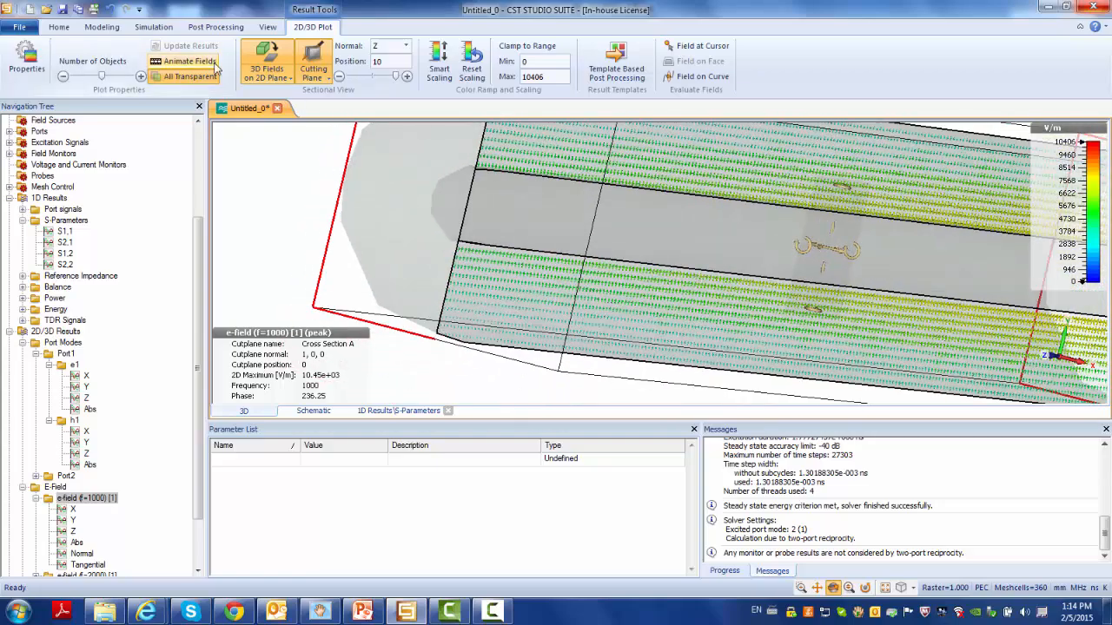
left_click(185, 61)
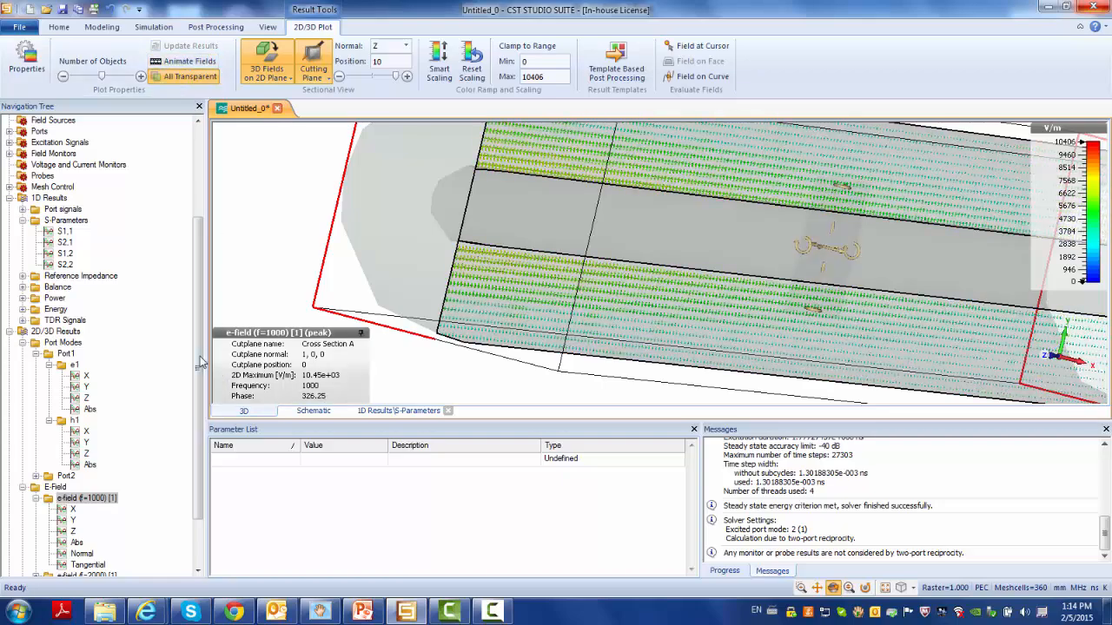
Animate the e-field (f=2000) [1] result and show its absolute component with the whole cable in view
scroll(2, 502, "down", 2)
scroll(35, 515, "down", 1)
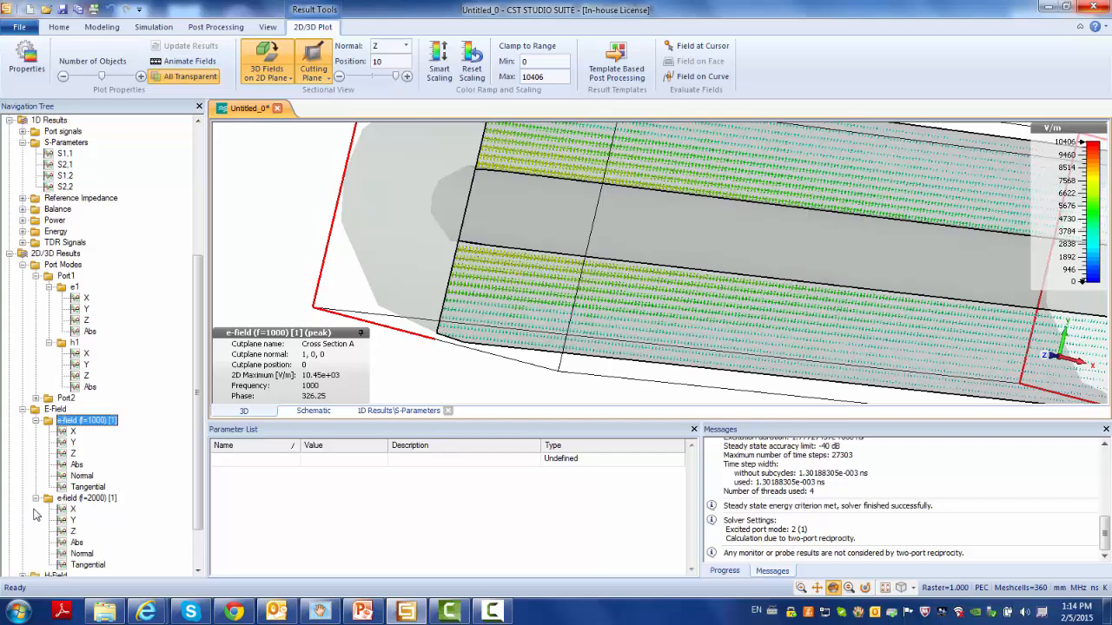
left_click(79, 498)
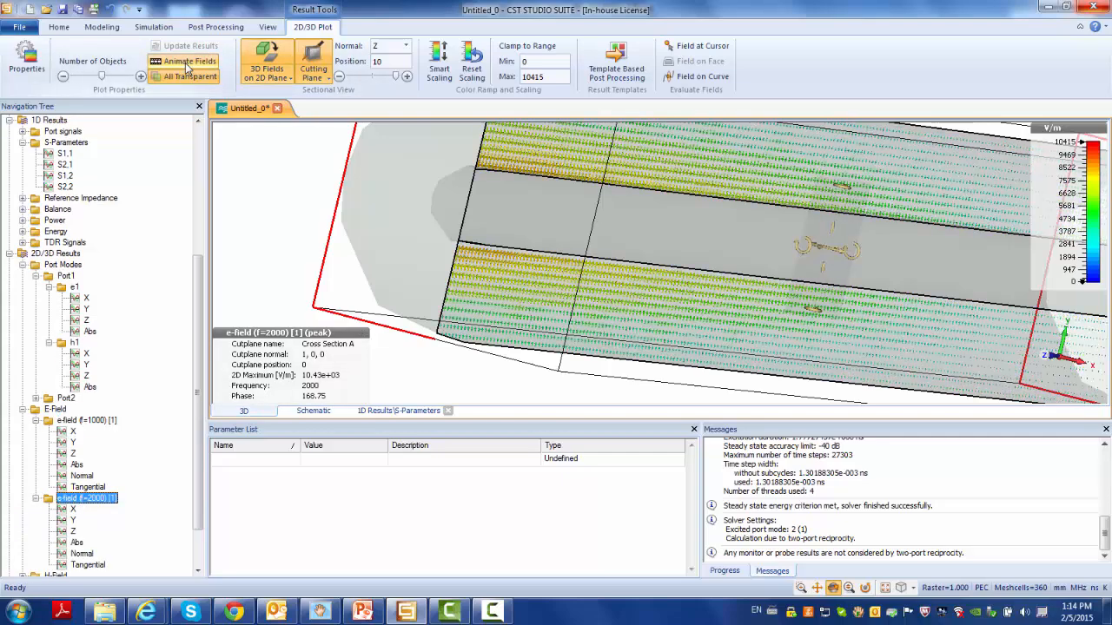
left_click(77, 542)
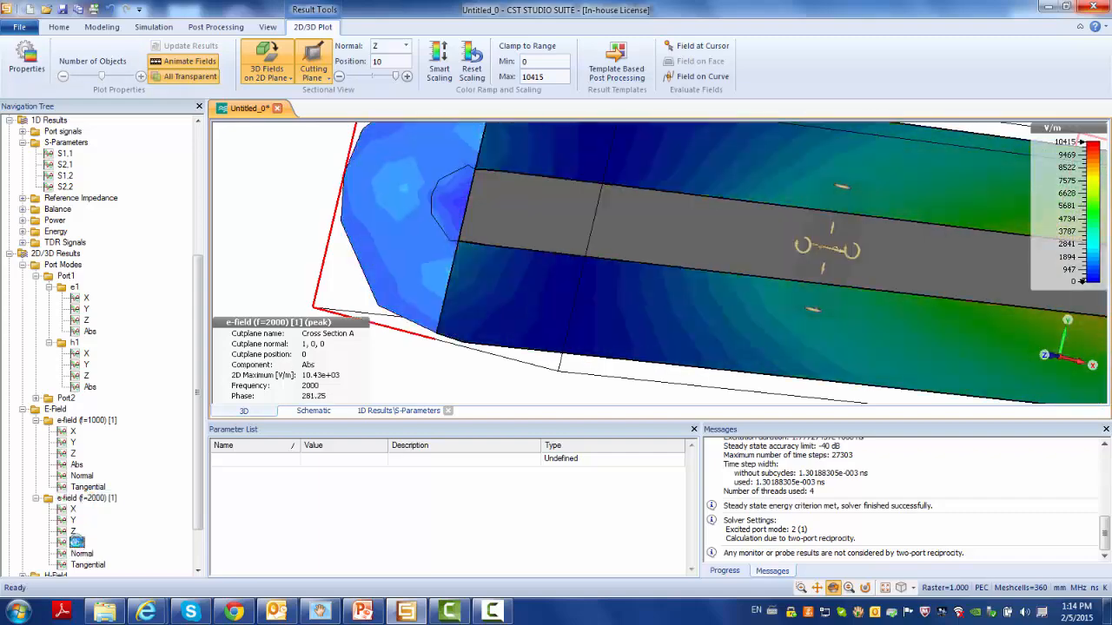
left_click_drag(538, 224, 536, 229)
key("space")
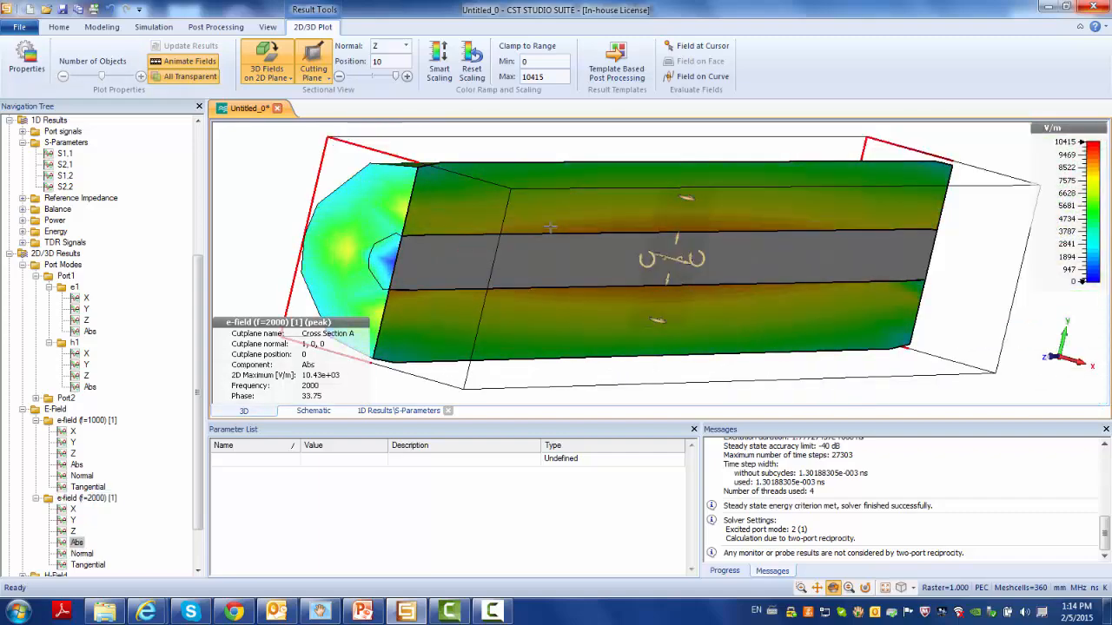
Show the absolute component of e-field (f=1000) [1] with smart scaling, and compare the full 3D surface plot with the X = 0 cutting plane
left_click(77, 466)
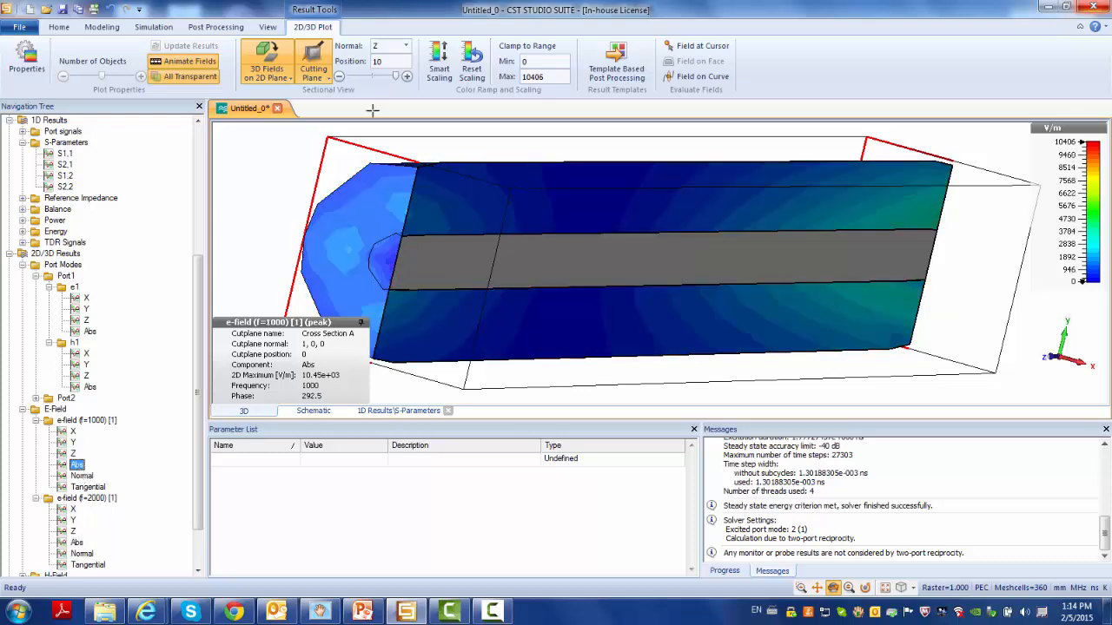
left_click(440, 62)
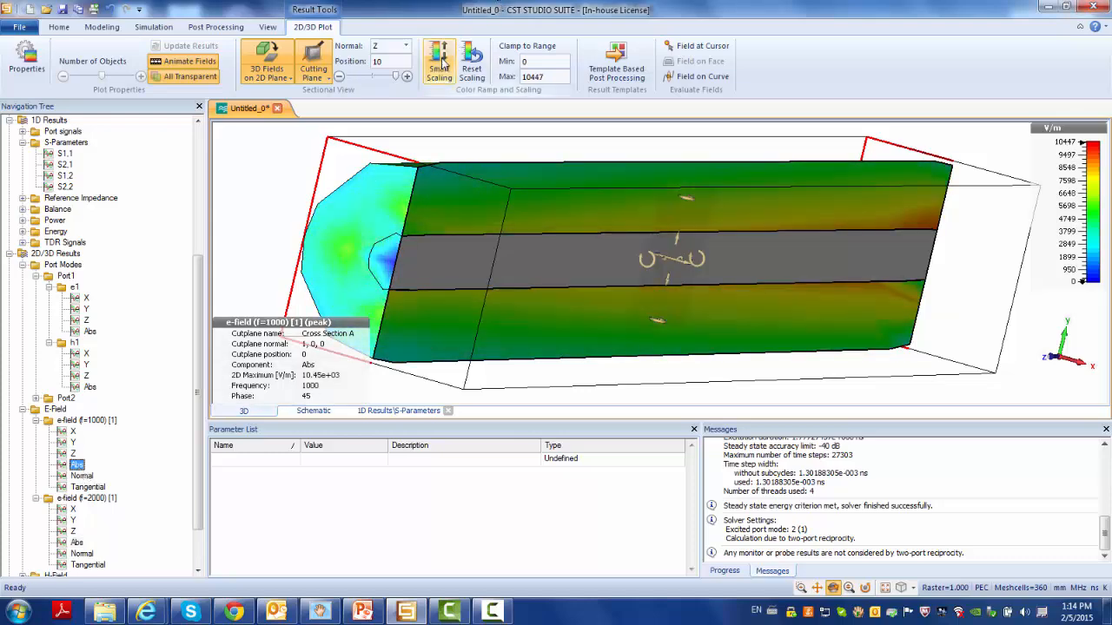
left_click(265, 58)
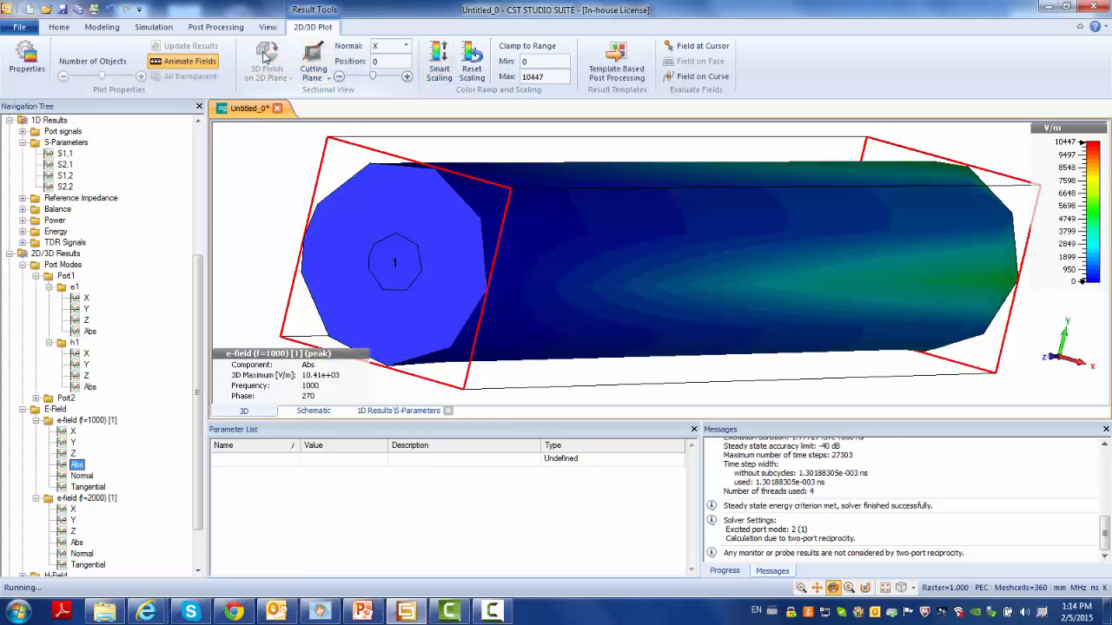
left_click(313, 56)
left_click_drag(514, 288, 491, 294)
Examine h-field (f=1000) [1] as animated arrows and as its absolute component, and stop the animation
scroll(491, 294, "down", 2)
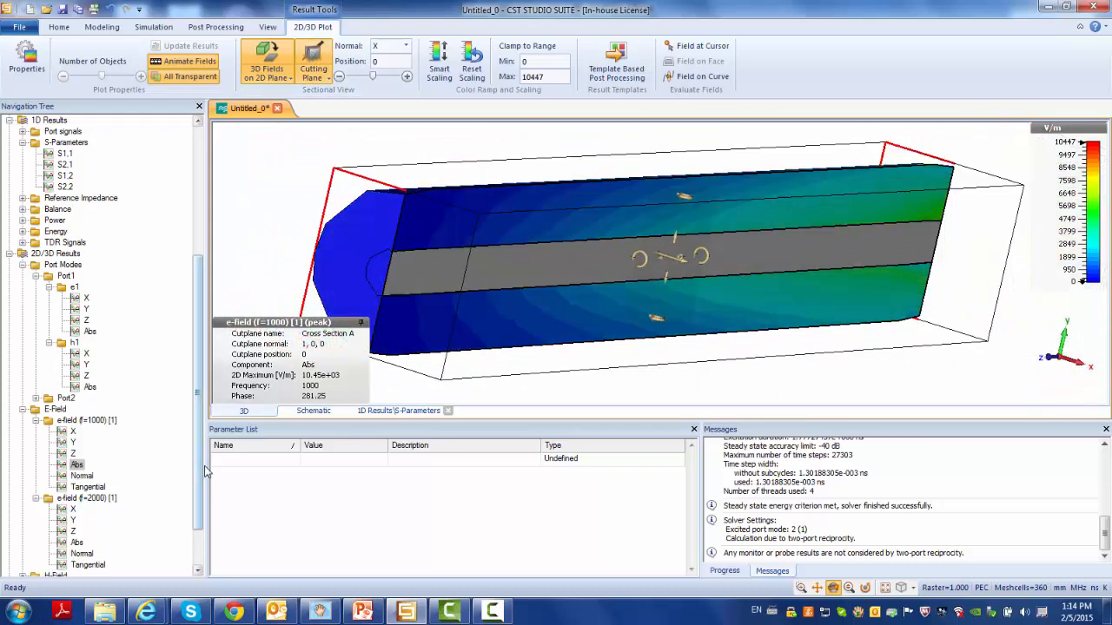
scroll(199, 479, "down", 2)
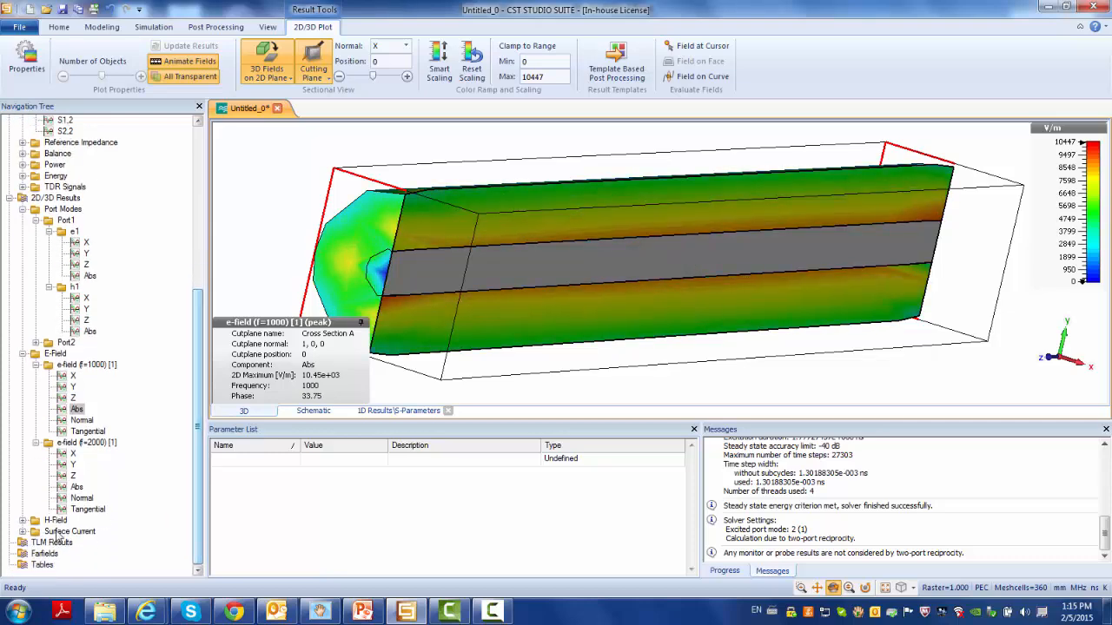
left_click(23, 520)
left_click(36, 531)
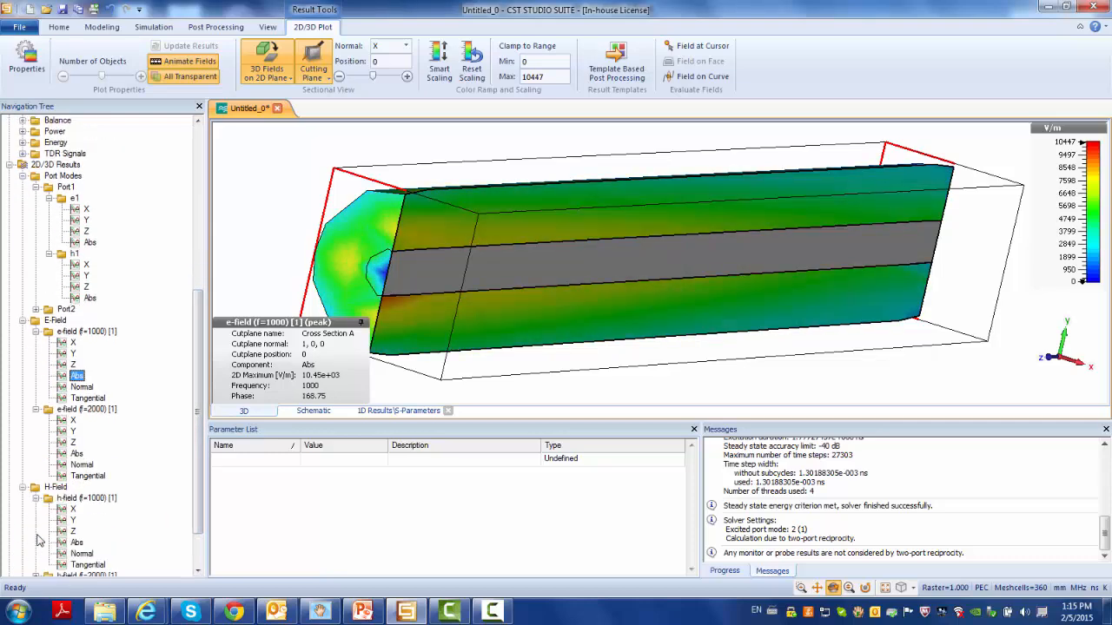
left_click(85, 498)
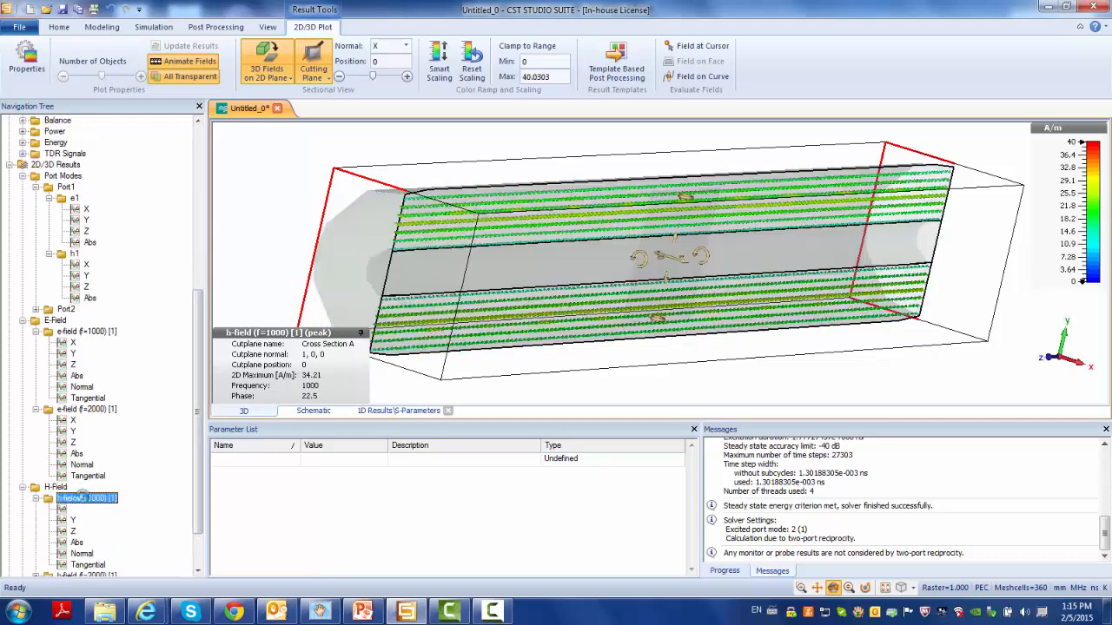
left_click(77, 543)
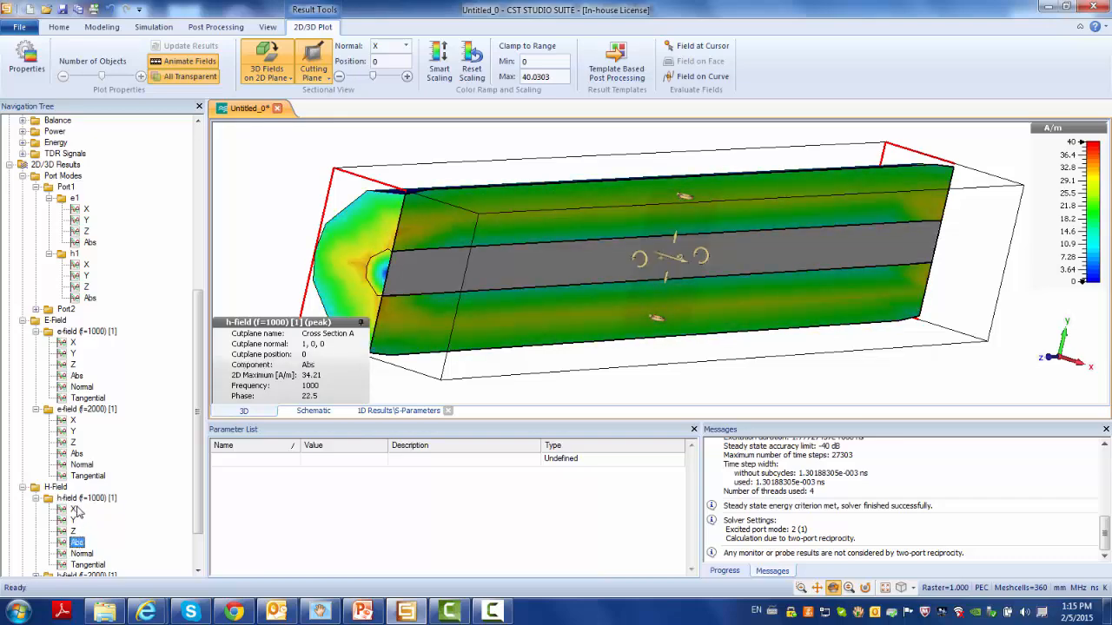
left_click(83, 498)
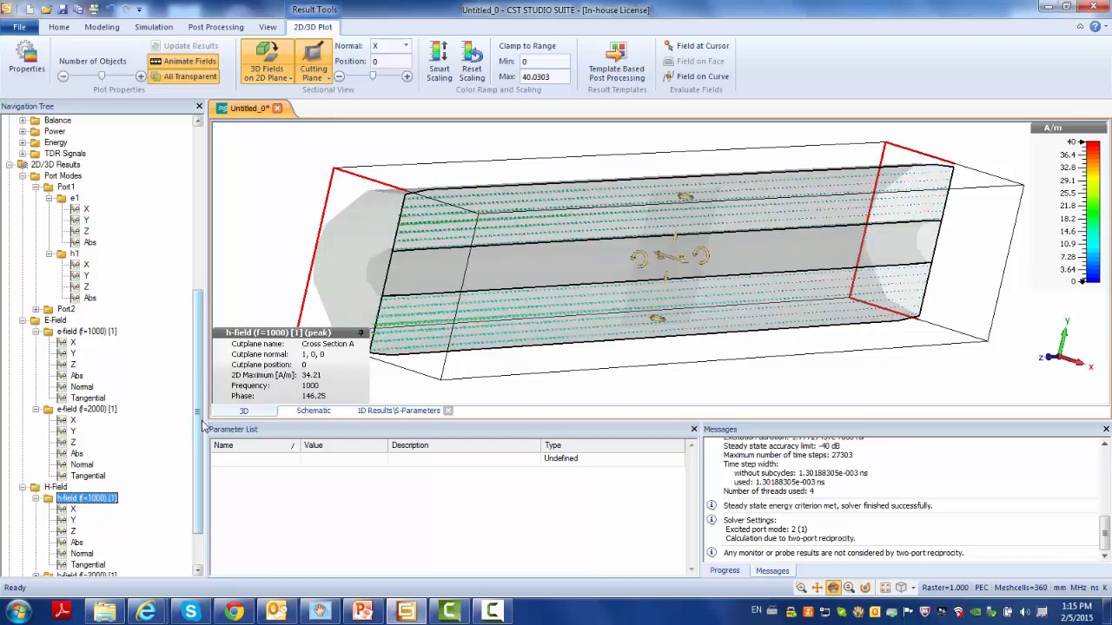
left_click_drag(203, 426, 196, 236)
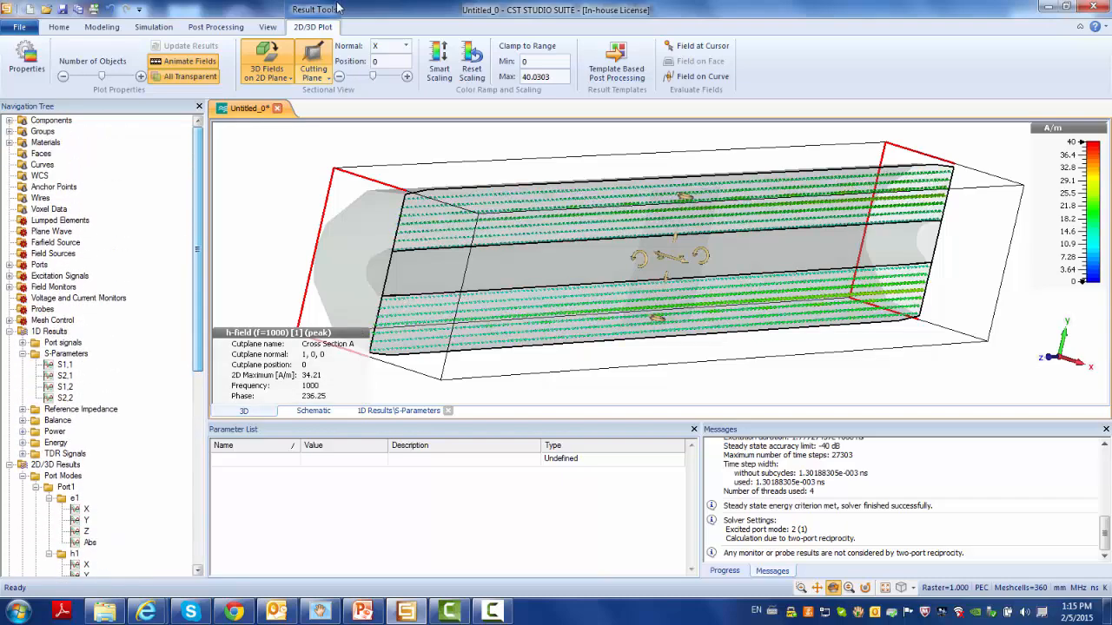
left_click(188, 61)
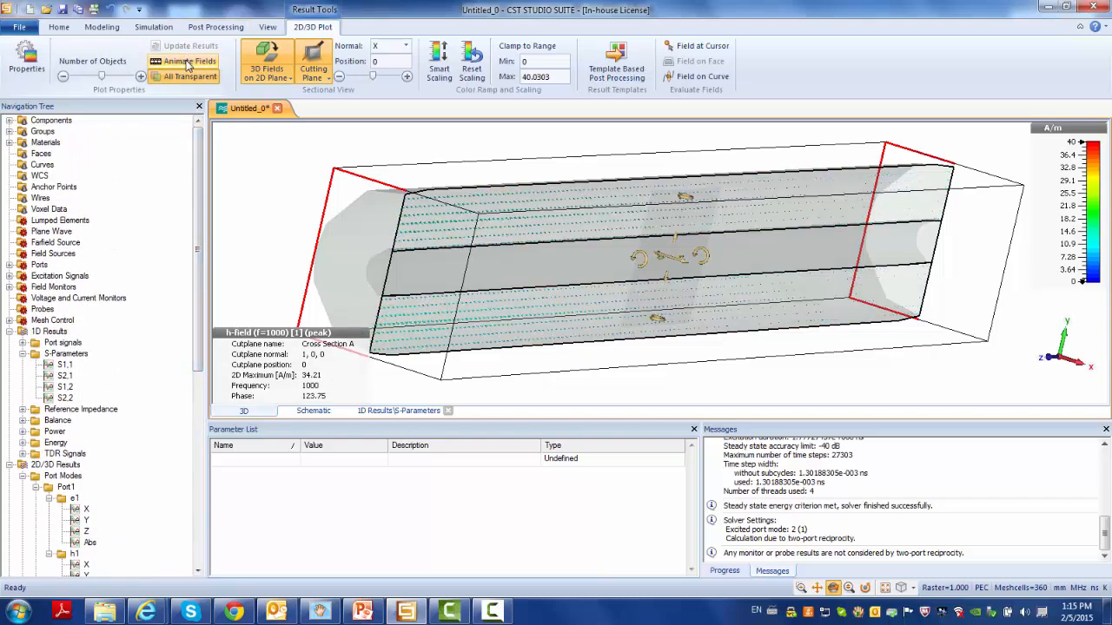
Return to the cable model and delete port2, discarding the current results while keeping the result cache
left_click(50, 121)
mouse_move(530, 220)
left_mouse_down()
mouse_move(499, 231)
mouse_move(534, 224)
left_mouse_up()
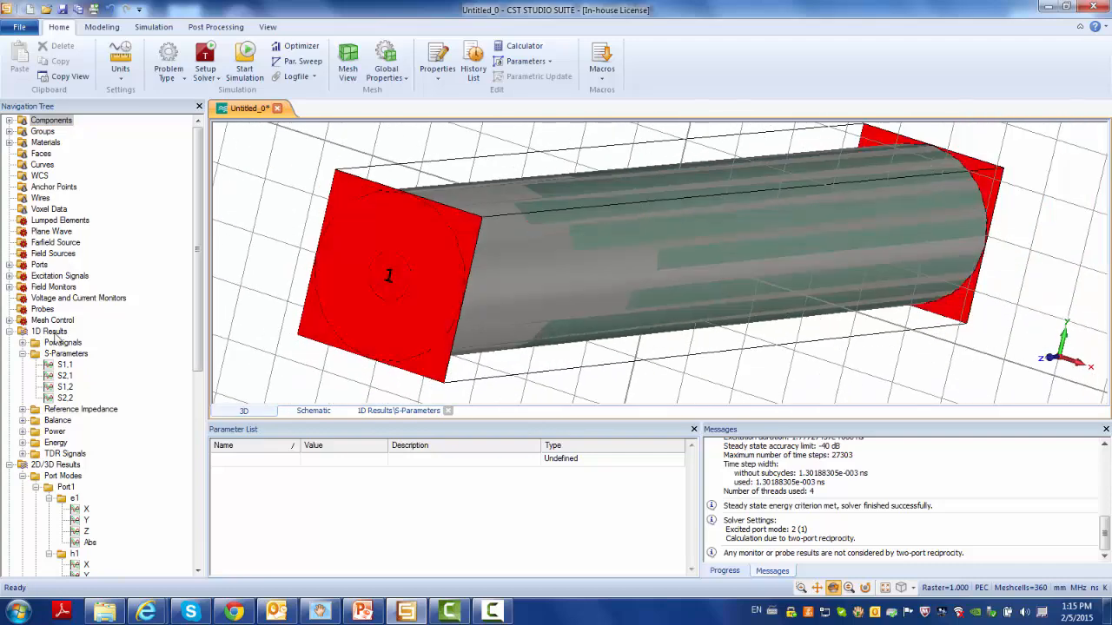
left_click(8, 264)
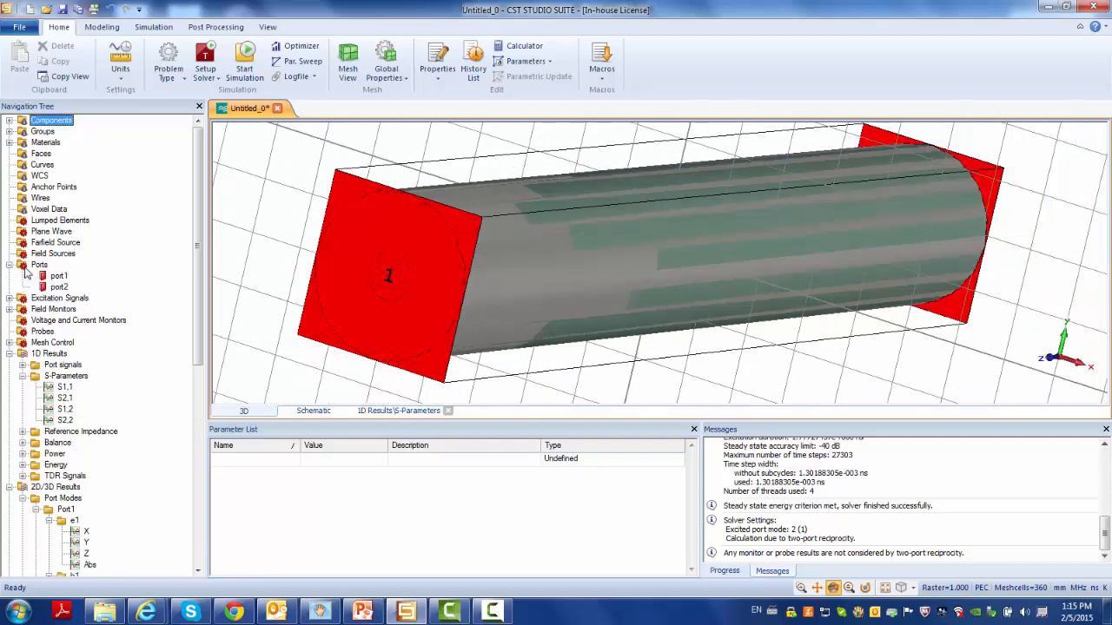
left_click(54, 286)
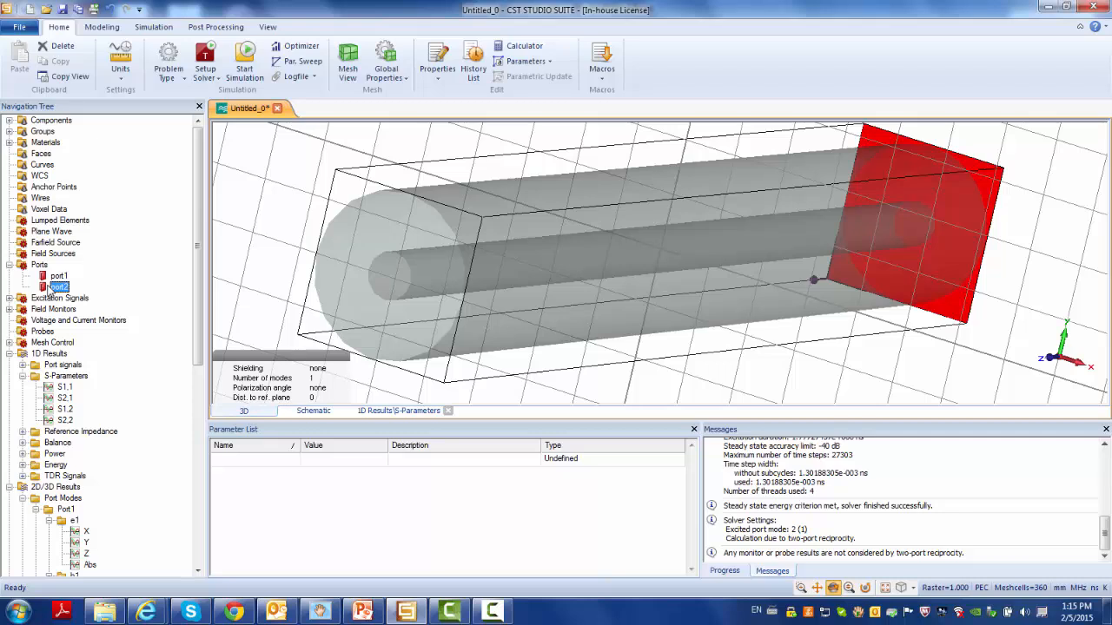
key("Delete")
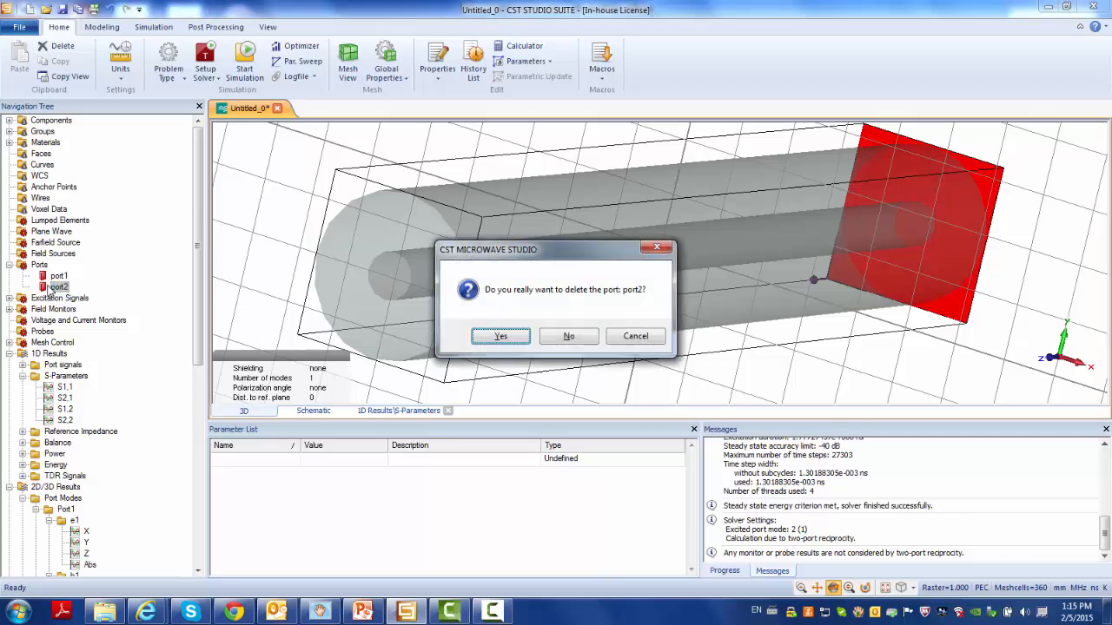
left_click(496, 341)
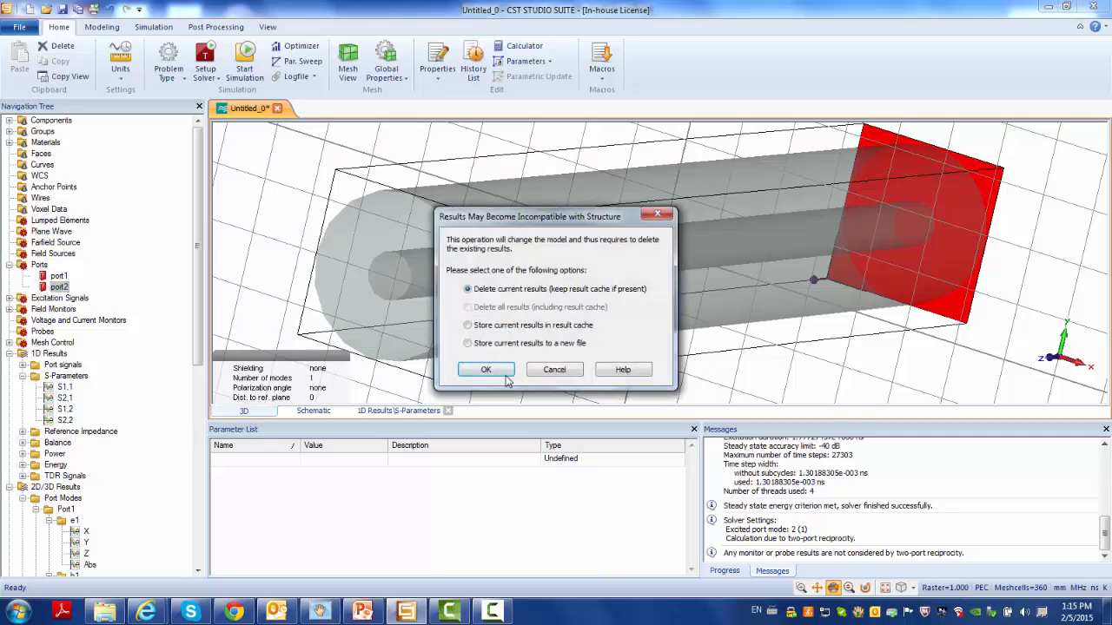
left_click(506, 375)
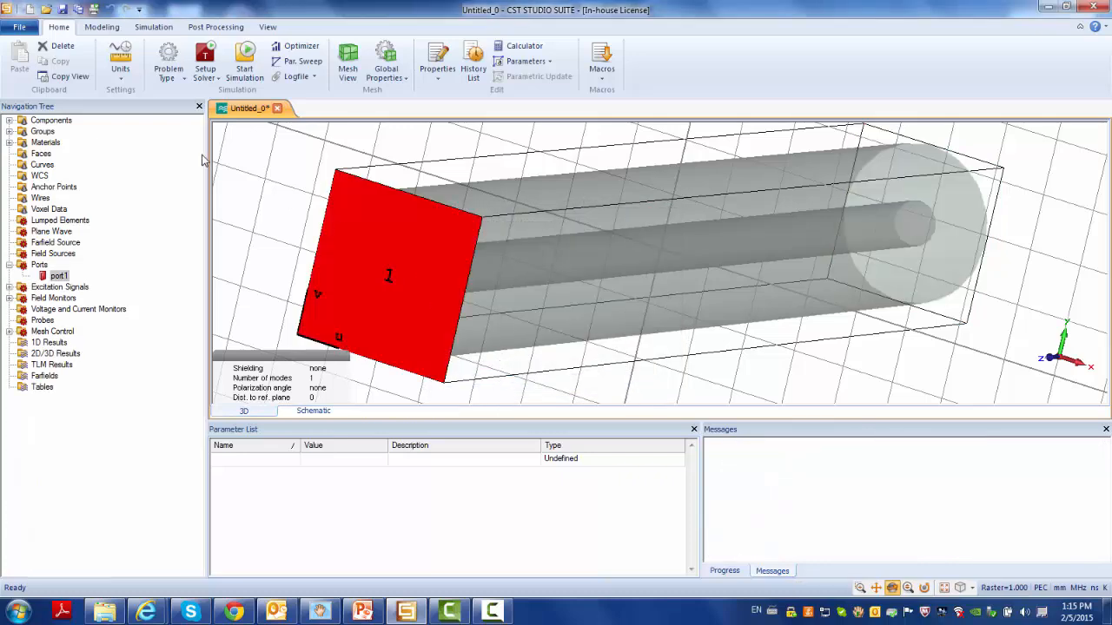
Inspect the whole cable model with port1 at one end and the opposite end without a port
left_click(51, 121)
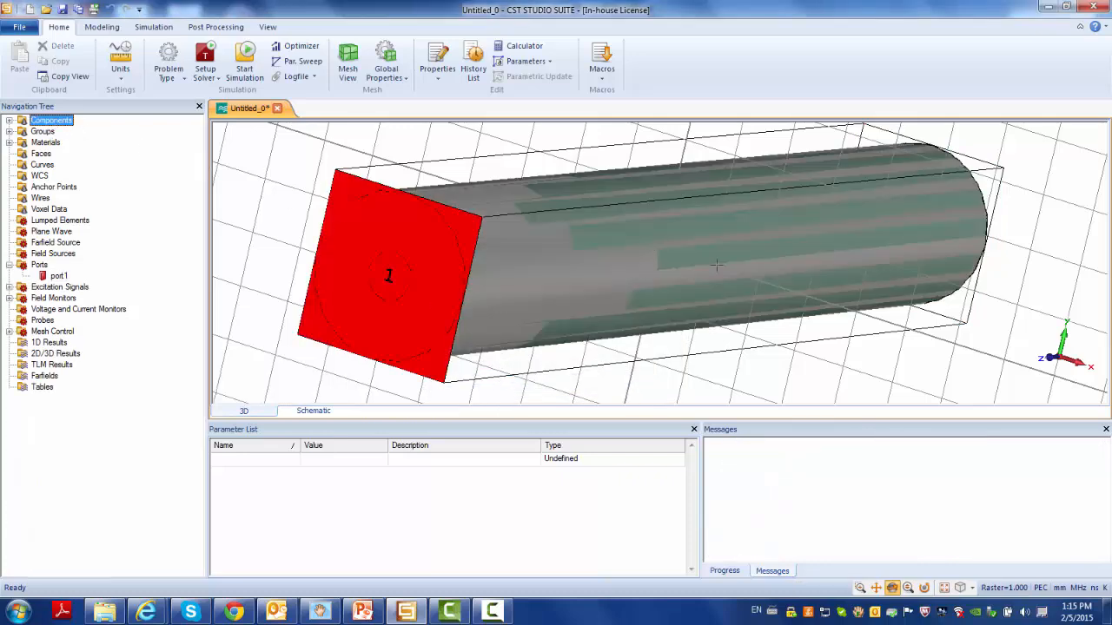
left_click_drag(844, 265, 601, 271)
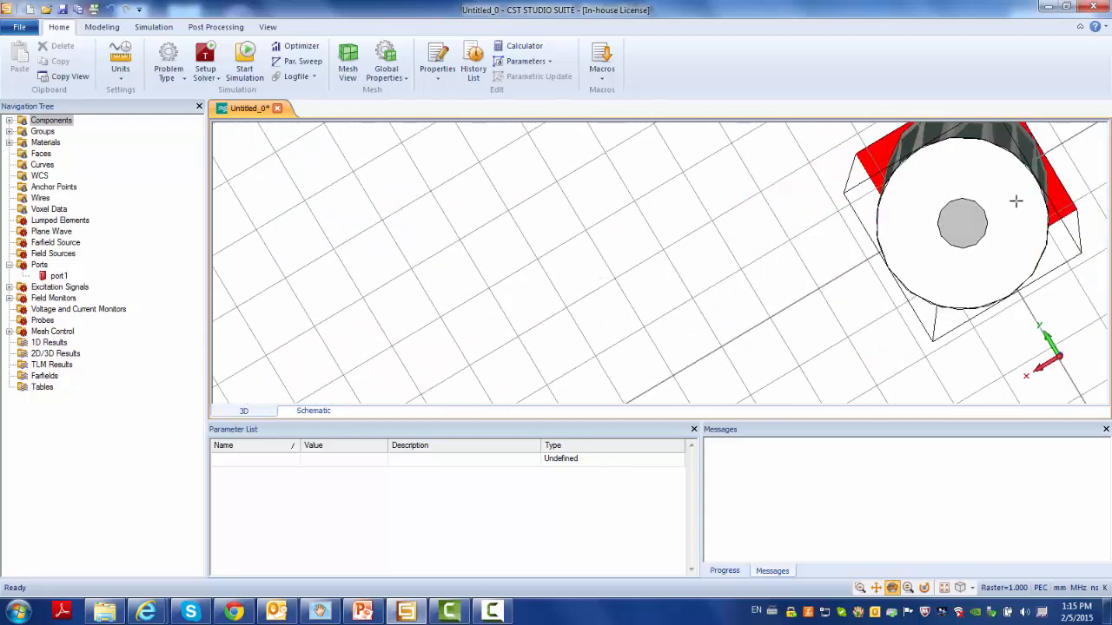
left_click_drag(662, 265, 866, 264)
left_click_drag(676, 271, 813, 286)
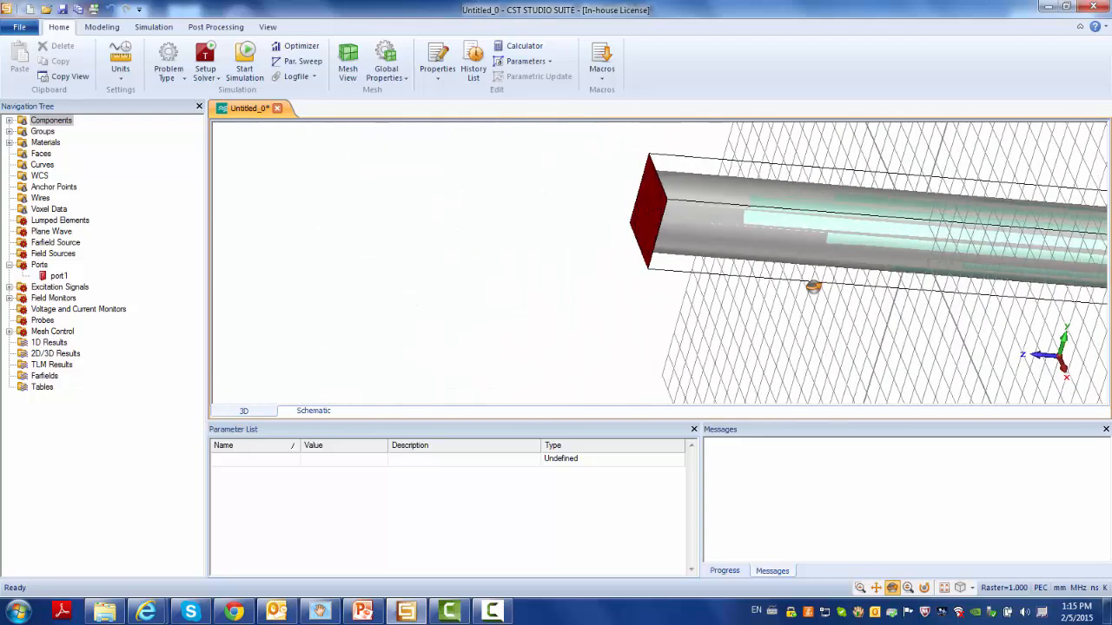
key("space")
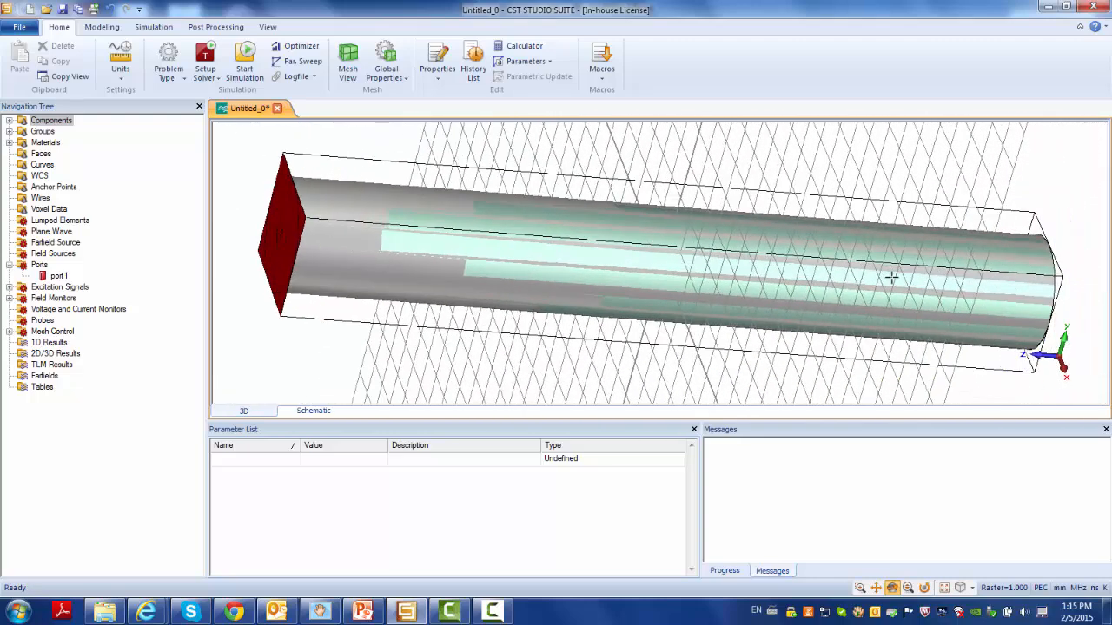
Check the background material type and surrounding space distances, and close the background properties without editing them
left_click(169, 27)
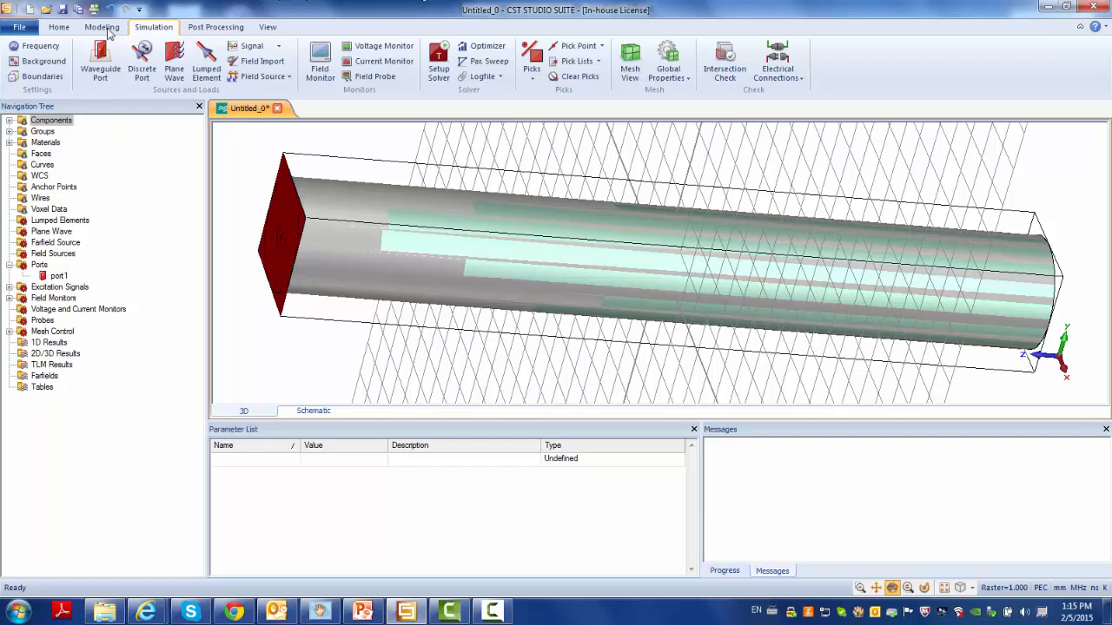
left_click(42, 61)
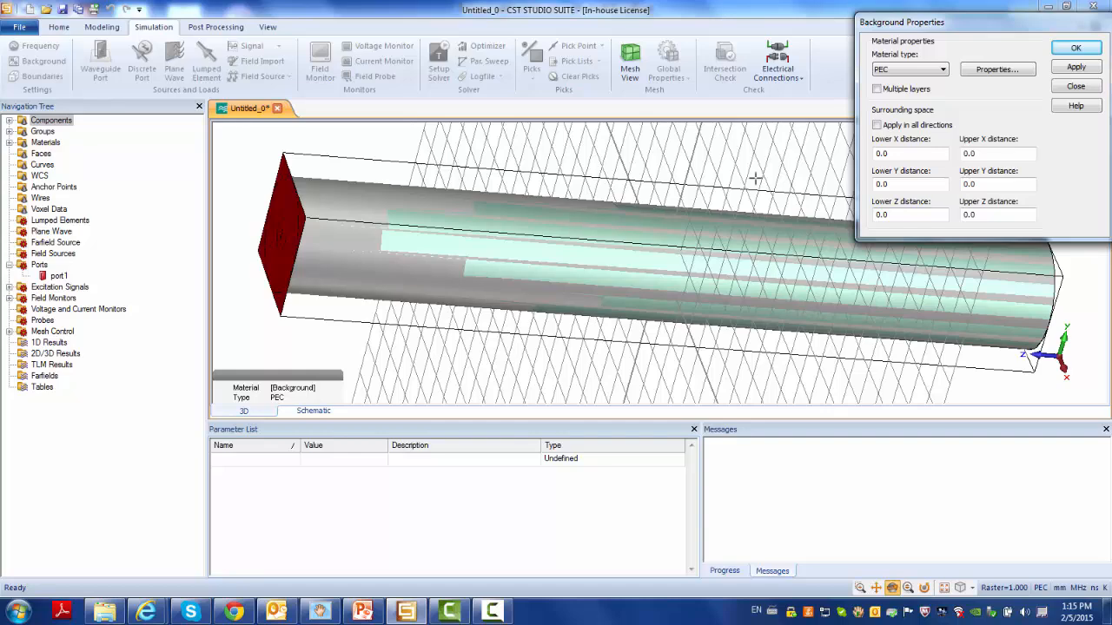
left_click(1079, 89)
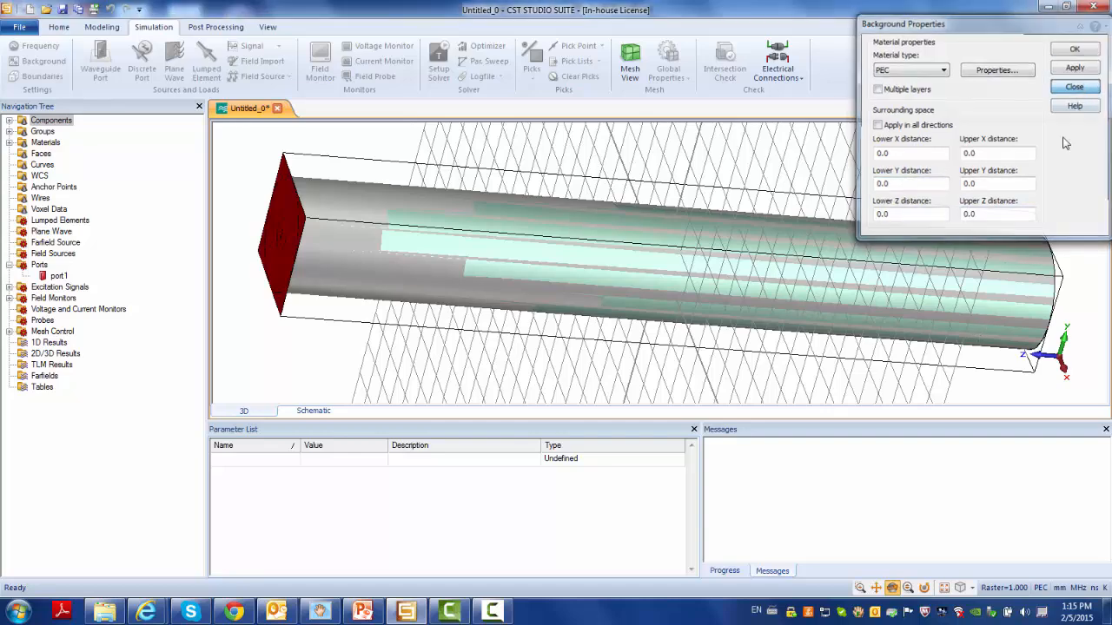
Run the time domain solver on the one-port cable with hexahedral mesh, -40 dB accuracy and all ports as source
left_click_drag(991, 313, 691, 288)
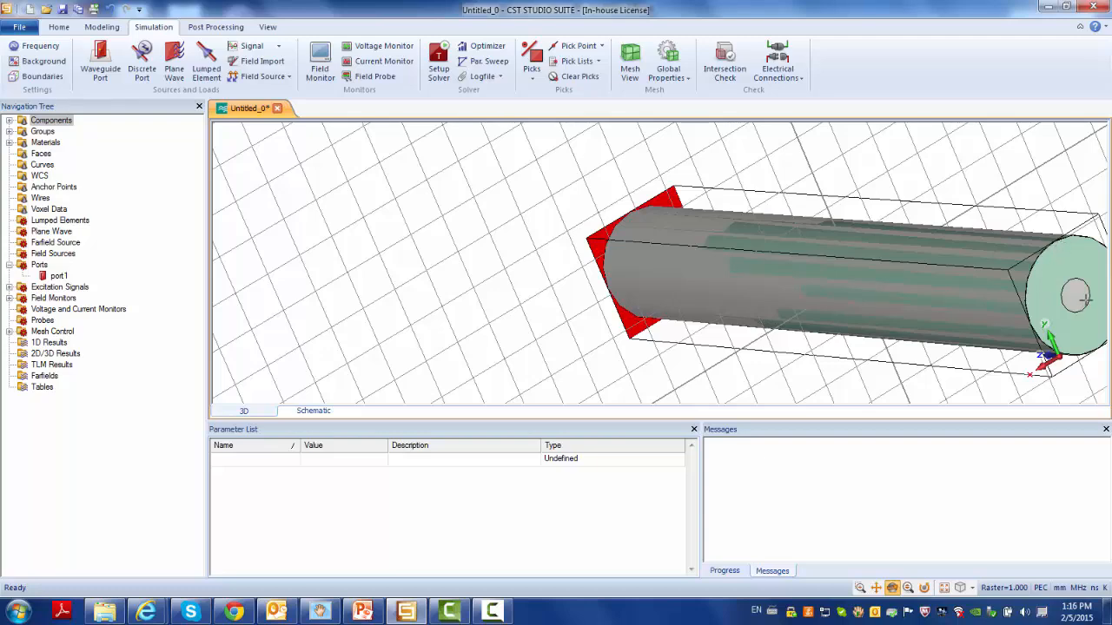
left_click_drag(400, 281, 608, 158)
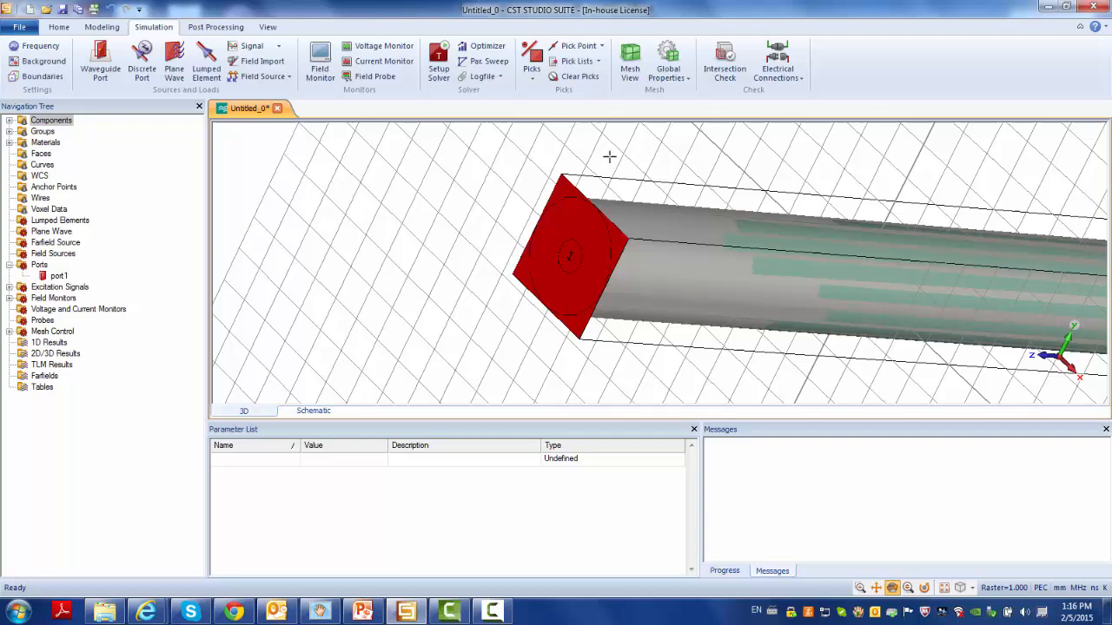
left_click(438, 65)
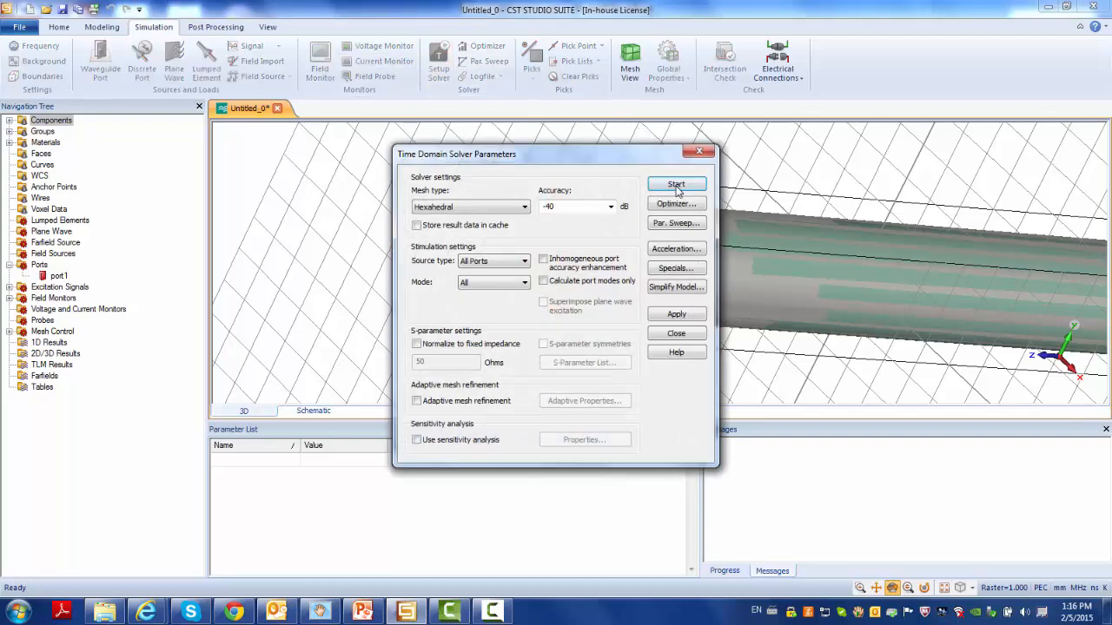
left_click(677, 186)
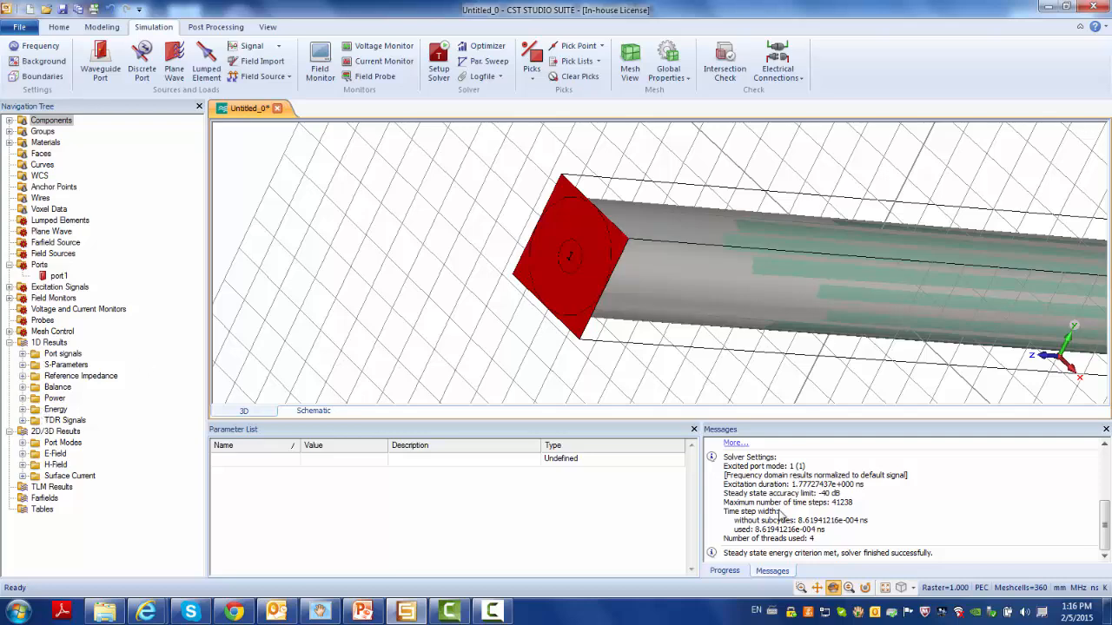
Examine the S1,1 result as a dB magnitude curve and on the Z Smith chart
left_click(74, 368)
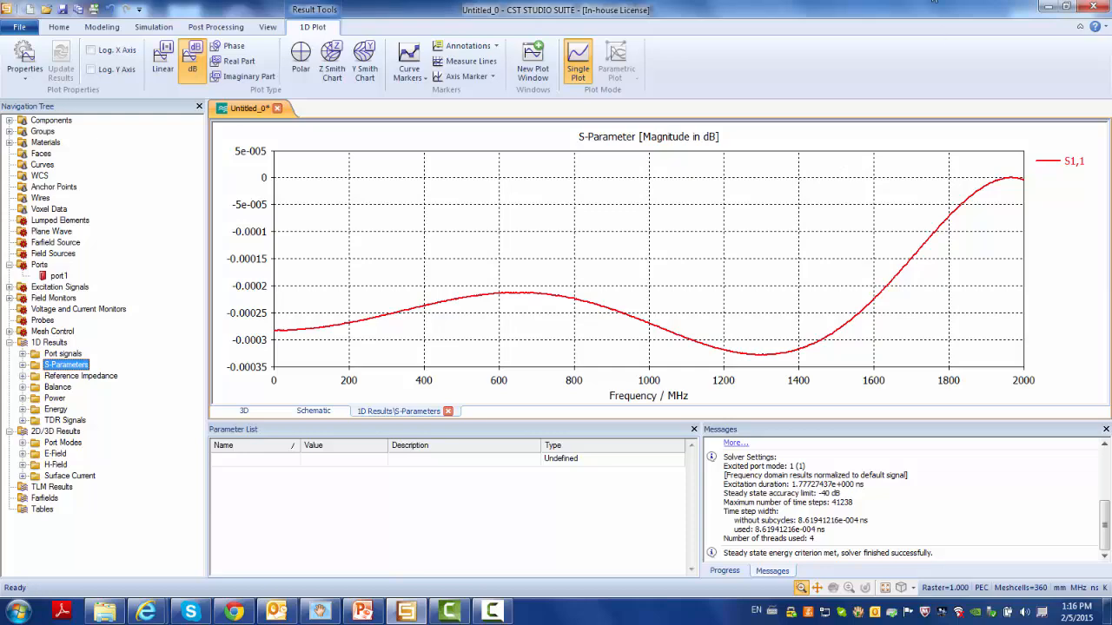
left_click(342, 50)
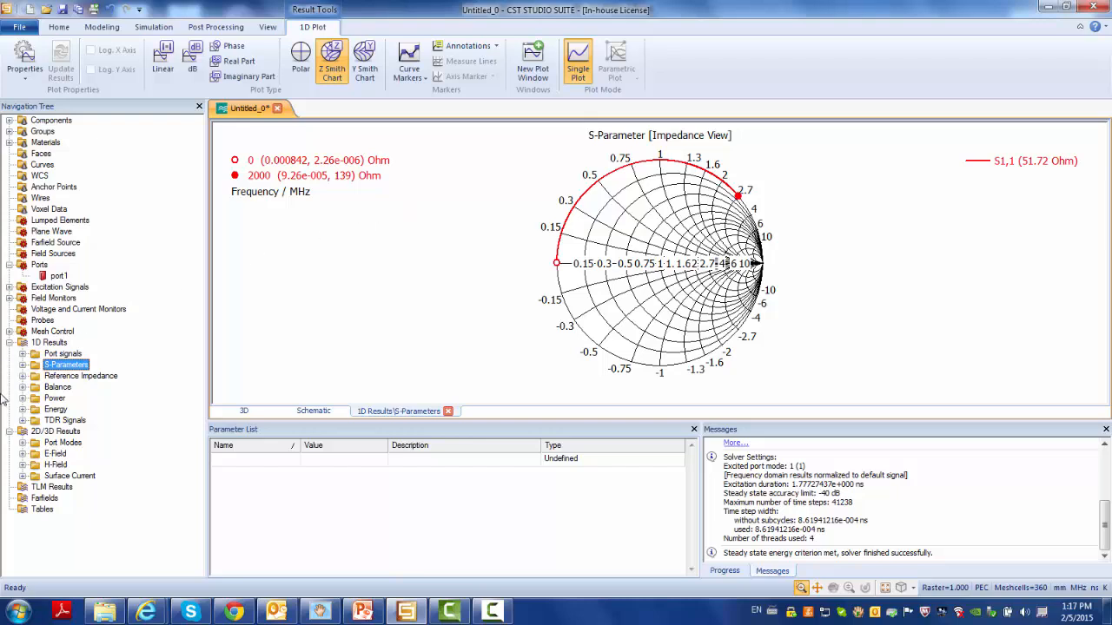
Show the absolute component of e-field (f=2000) [1] and animate it with the whole cable in view
left_click(22, 454)
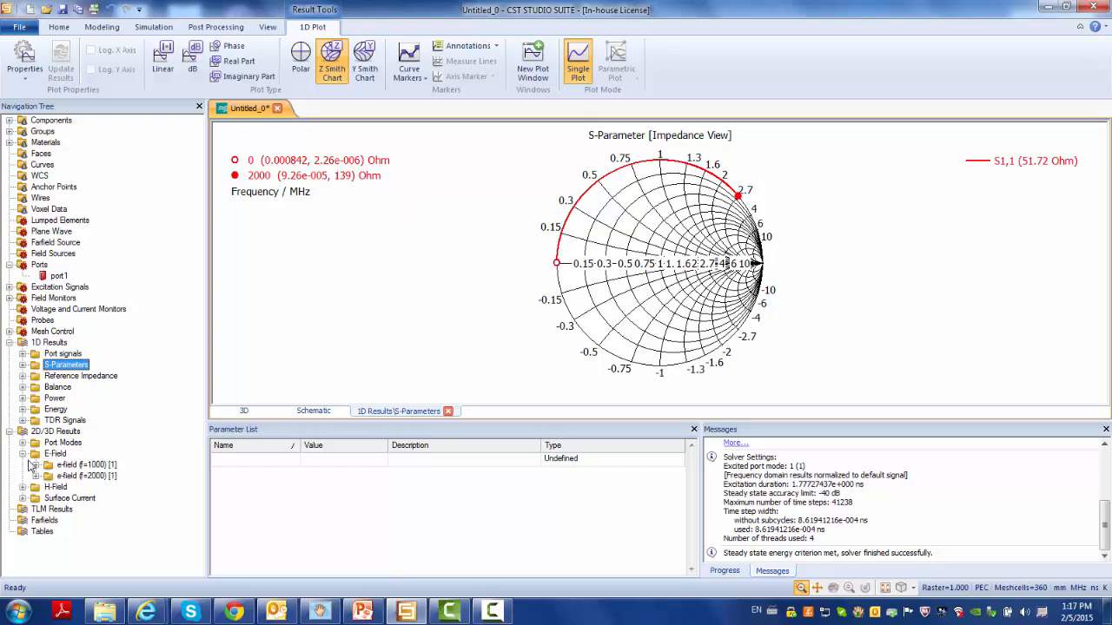
left_click(35, 476)
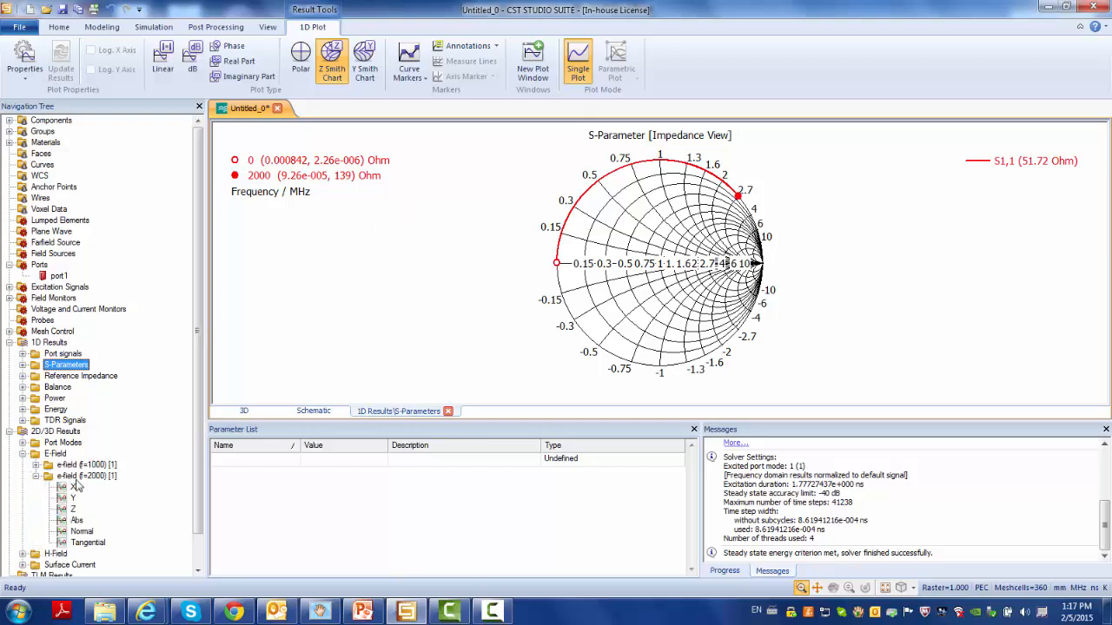
left_click(75, 477)
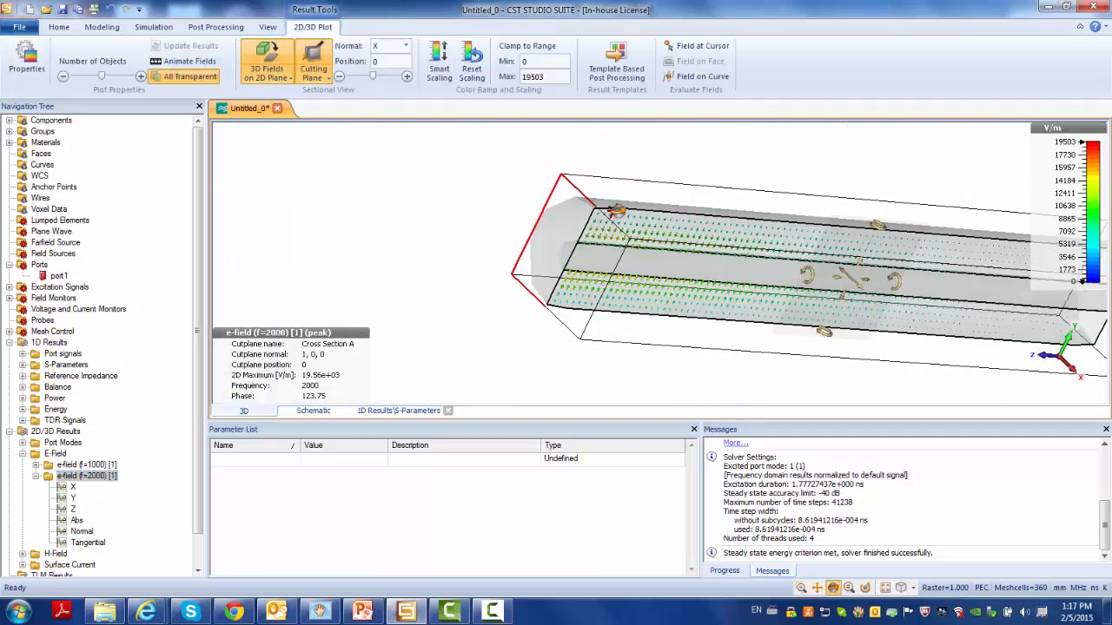
left_click(76, 519)
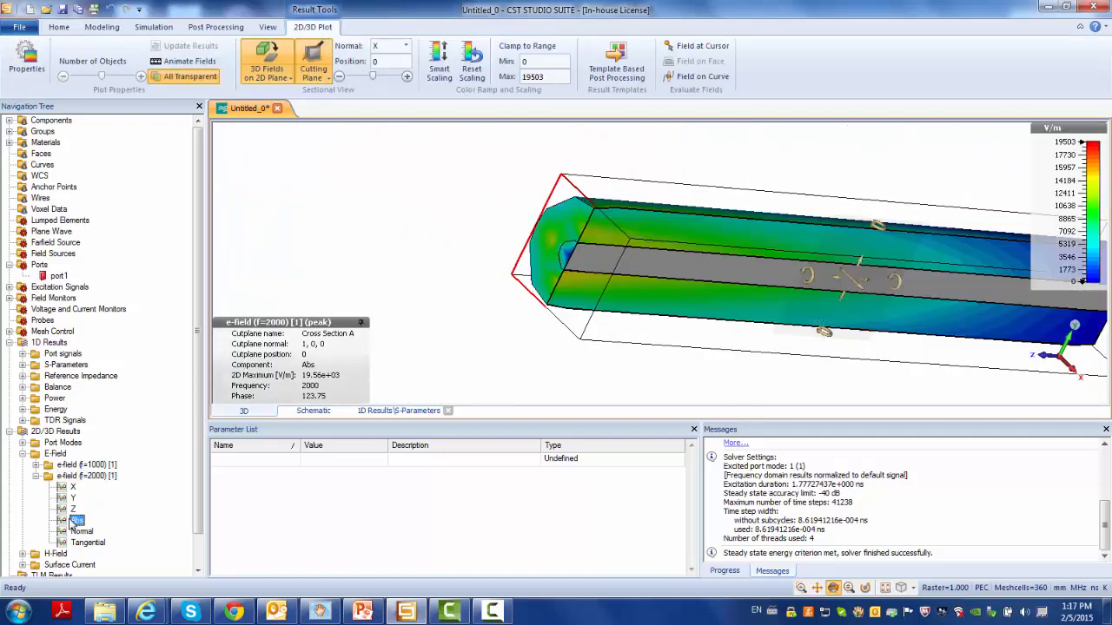
left_click(183, 61)
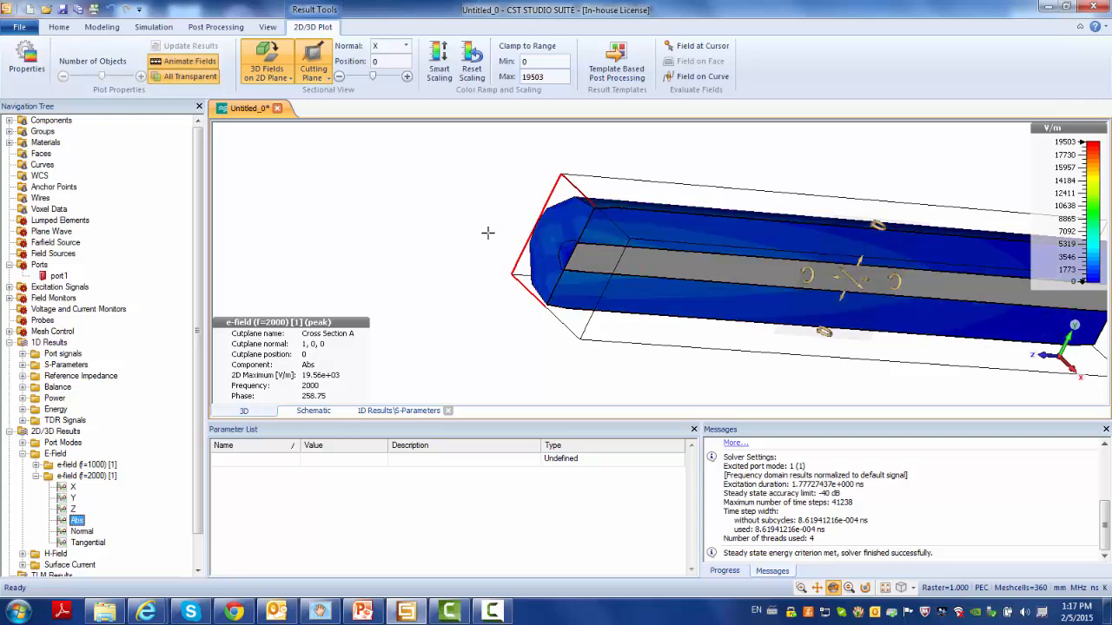
key("space")
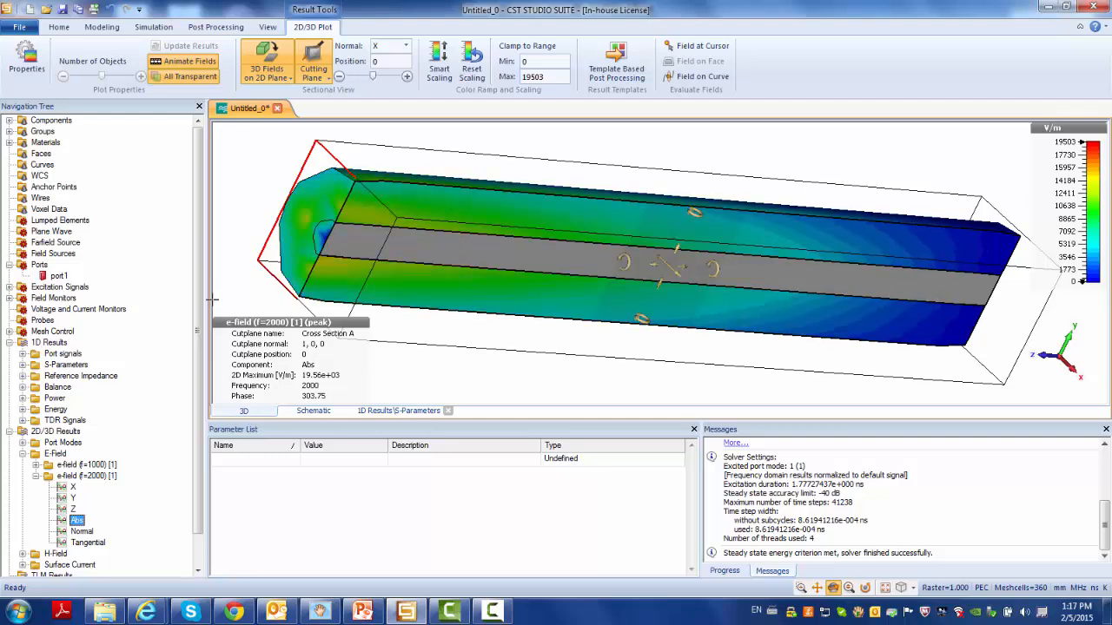
Examine the animated absolute component of h-field (f=1000) [1] and stop the animation
scroll(116, 431, "down", 1)
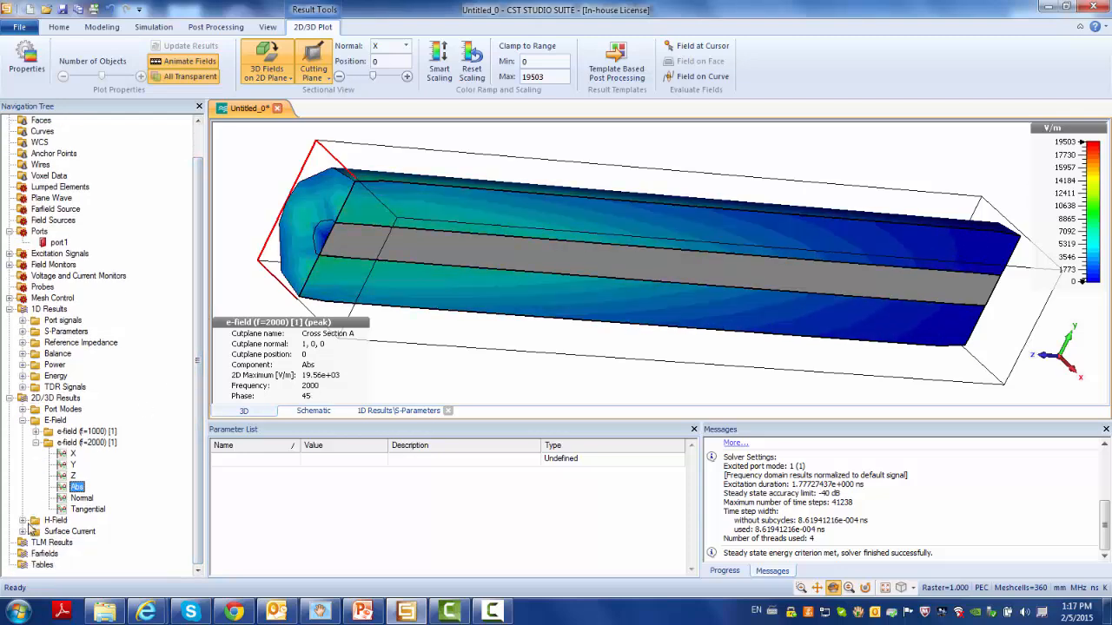
left_click(23, 521)
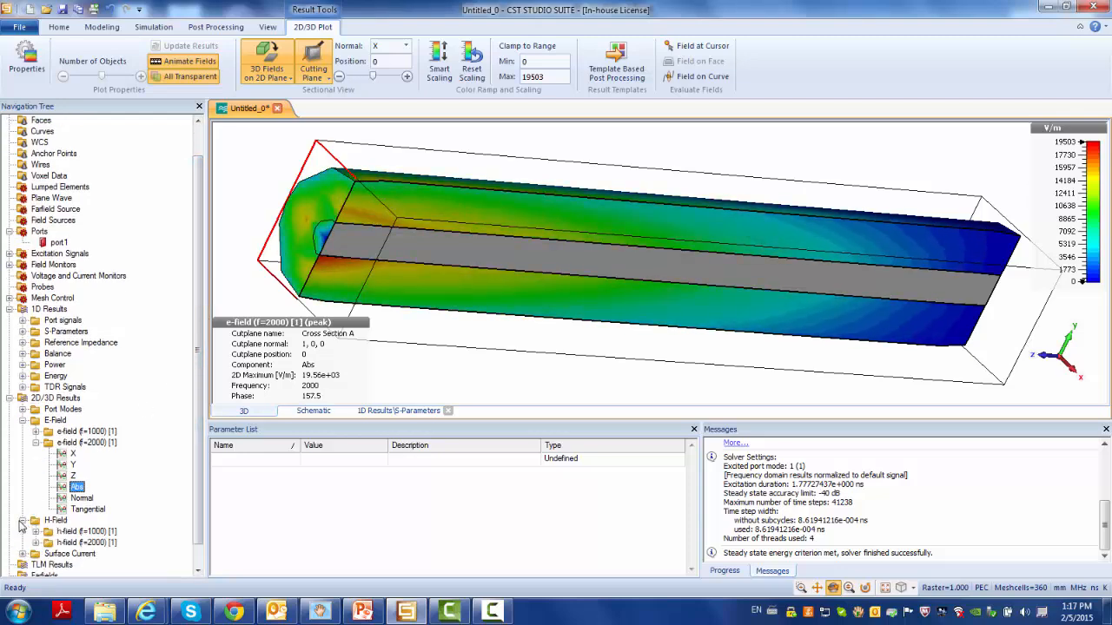
left_click(36, 532)
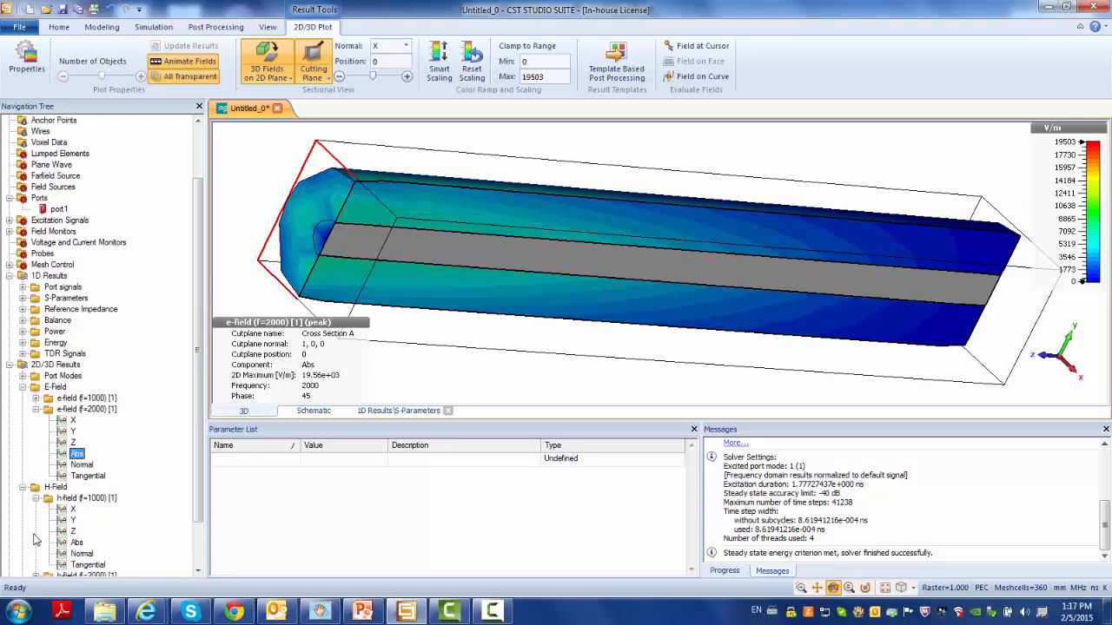
left_click(76, 542)
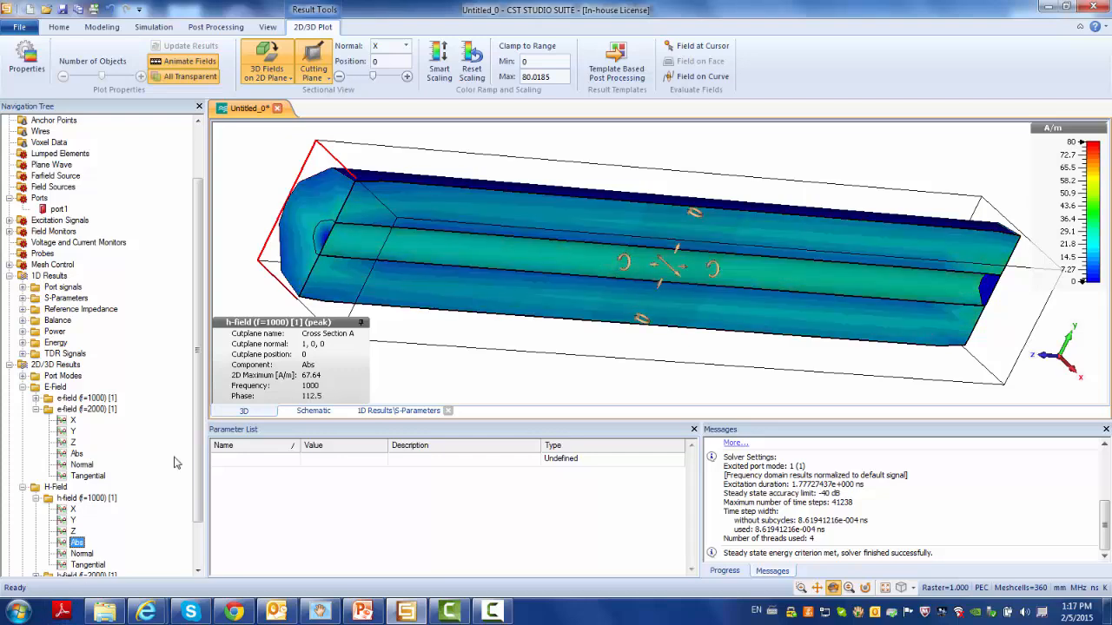
left_click(186, 63)
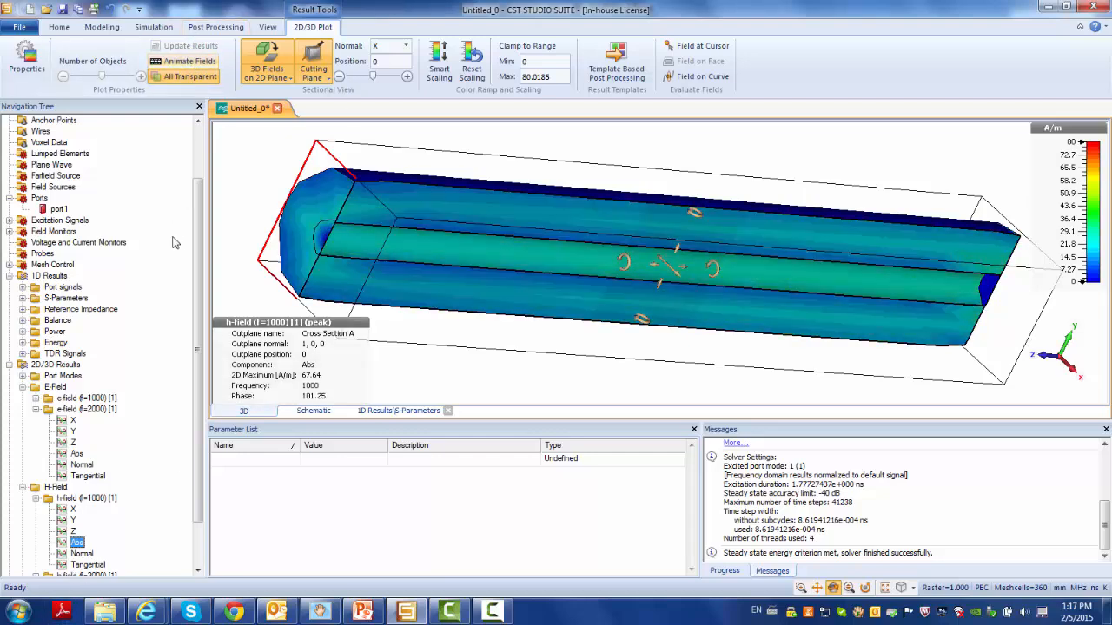
Display the e1 port mode of Port1 to read its line impedance and mode data
left_click_drag(200, 247, 196, 351)
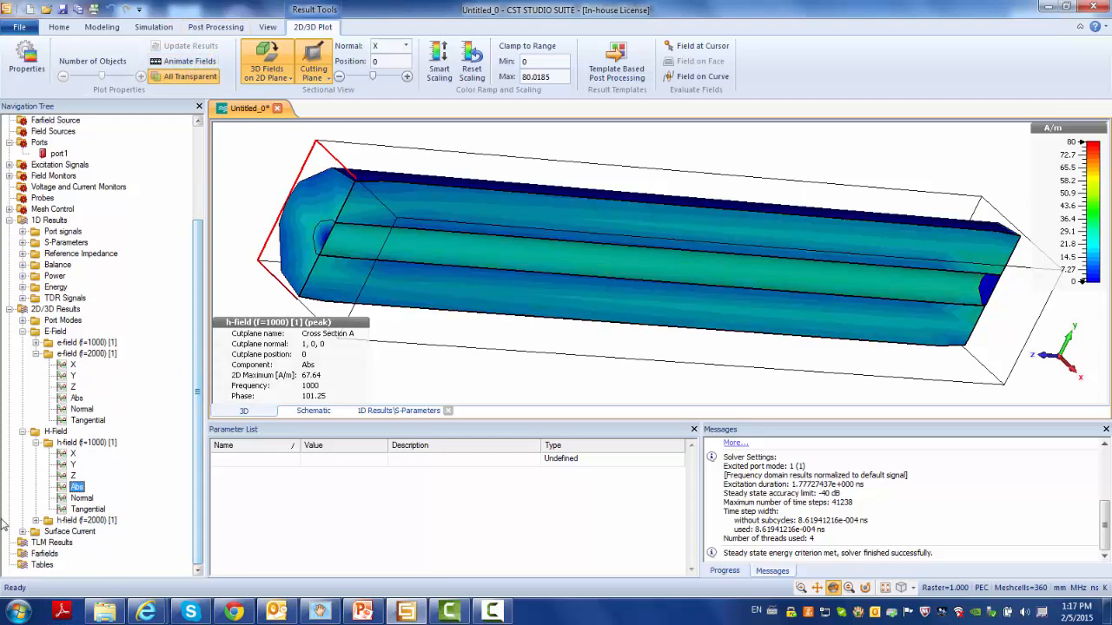
left_click(22, 321)
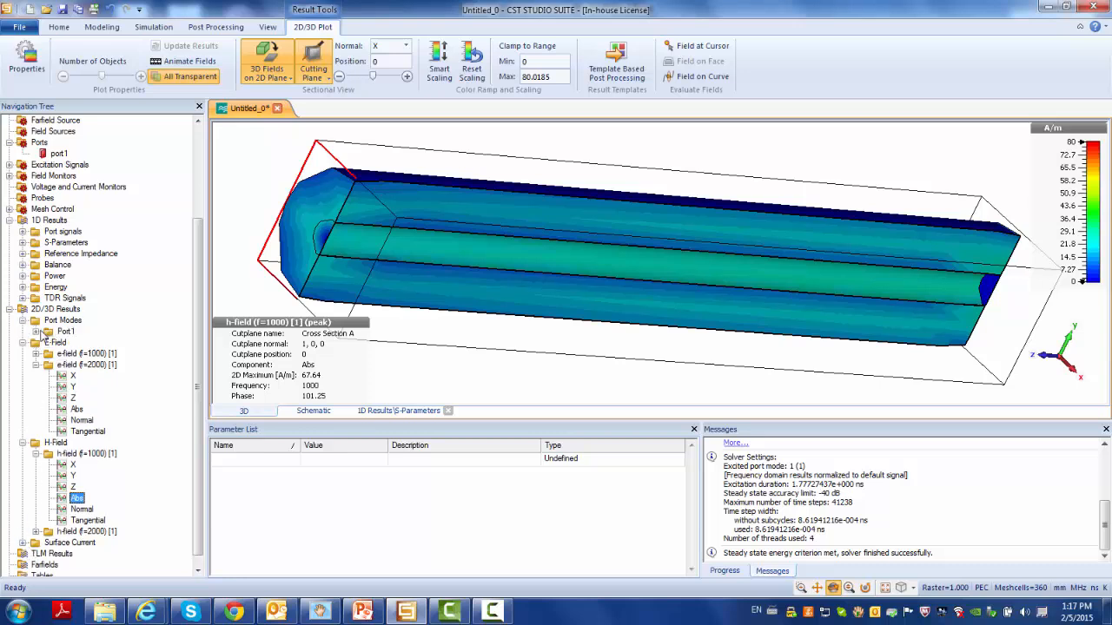
left_click(35, 332)
left_click(49, 342)
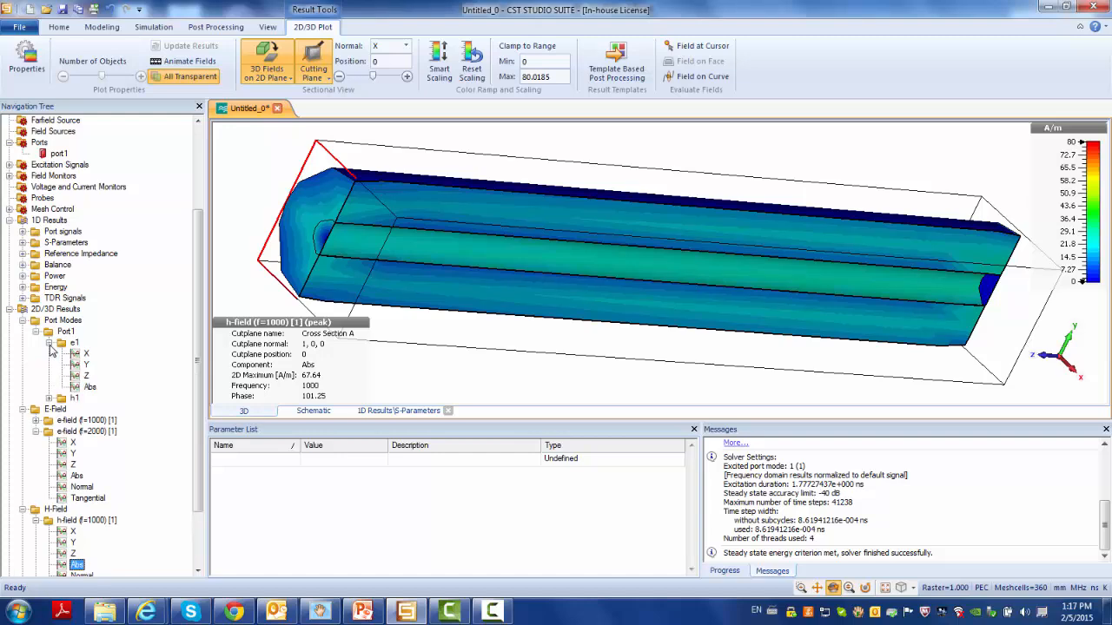
left_click(70, 342)
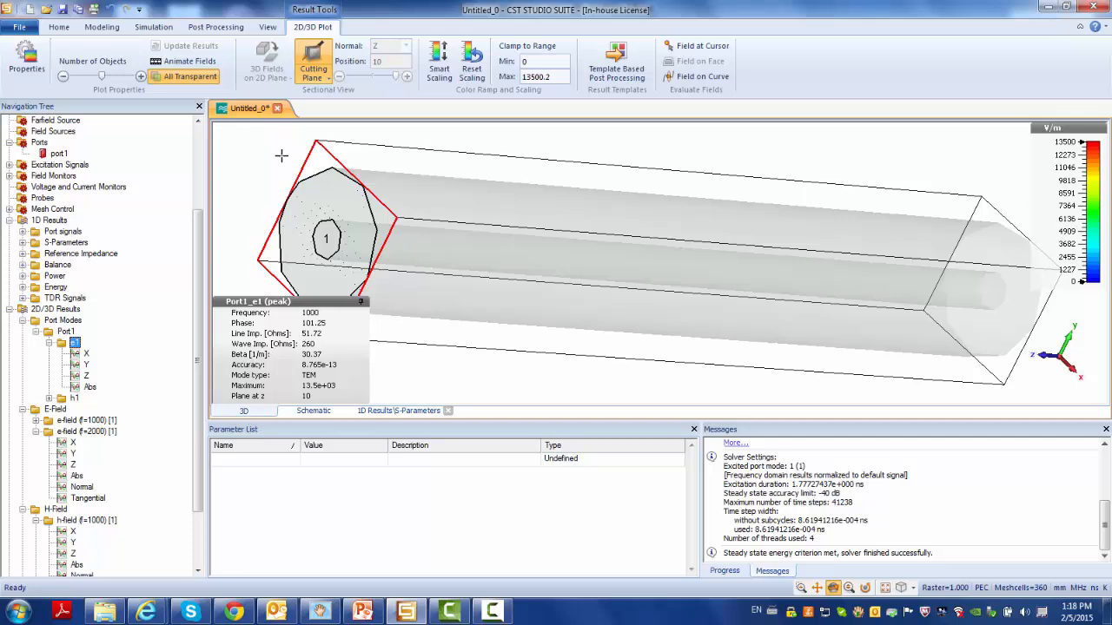
Open the analytical line impedance calculation macro and review the available line types, keeping the Coax setup
left_click(59, 26)
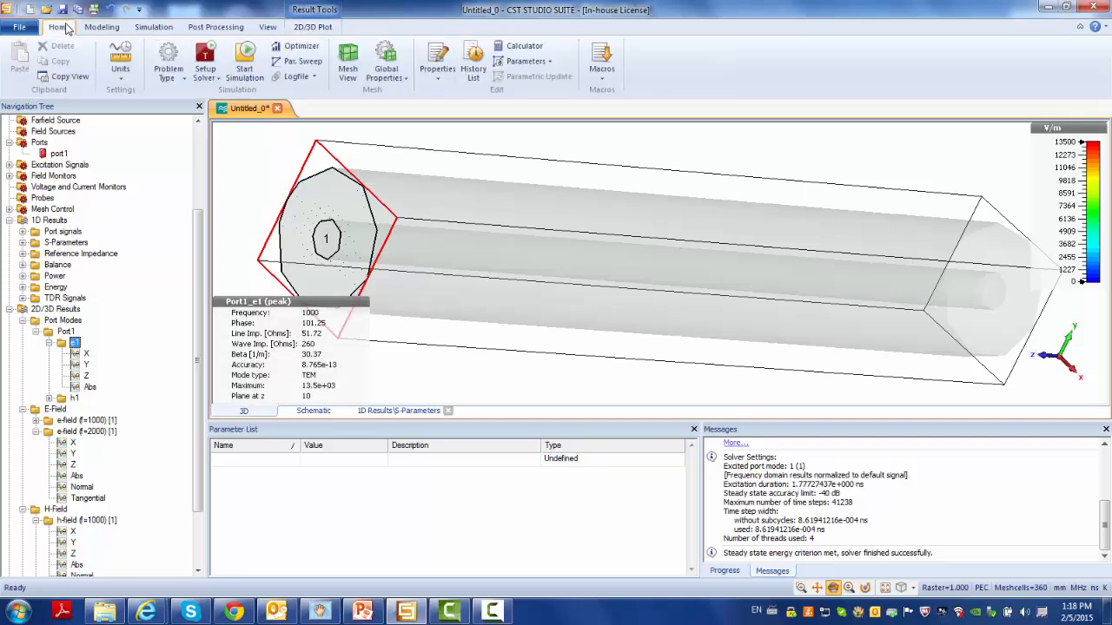
left_click(601, 74)
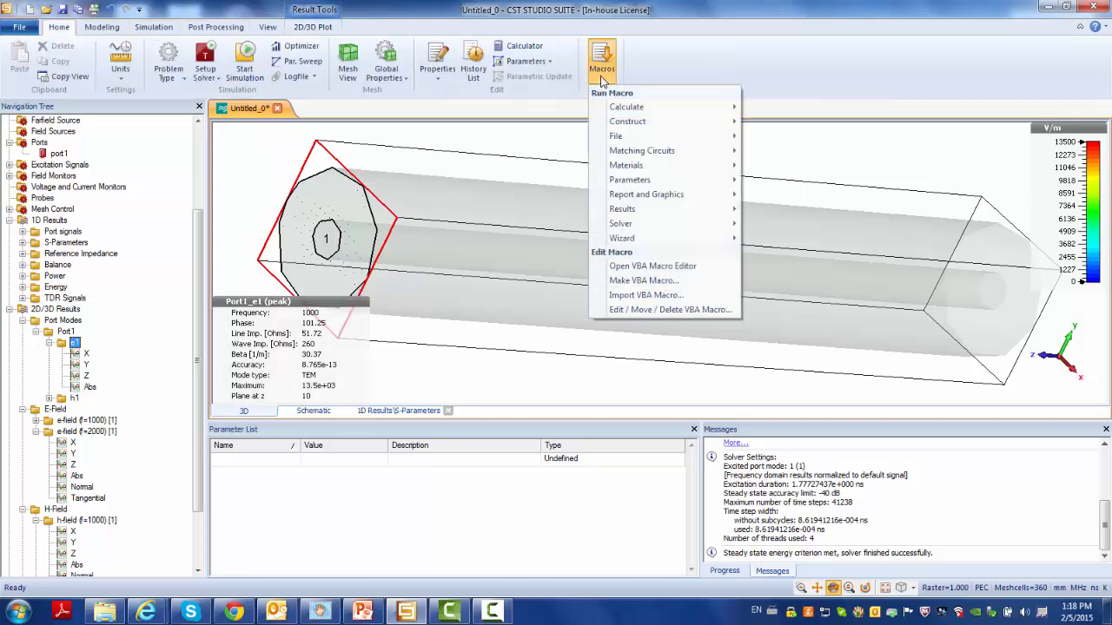
mouse_move(622, 116)
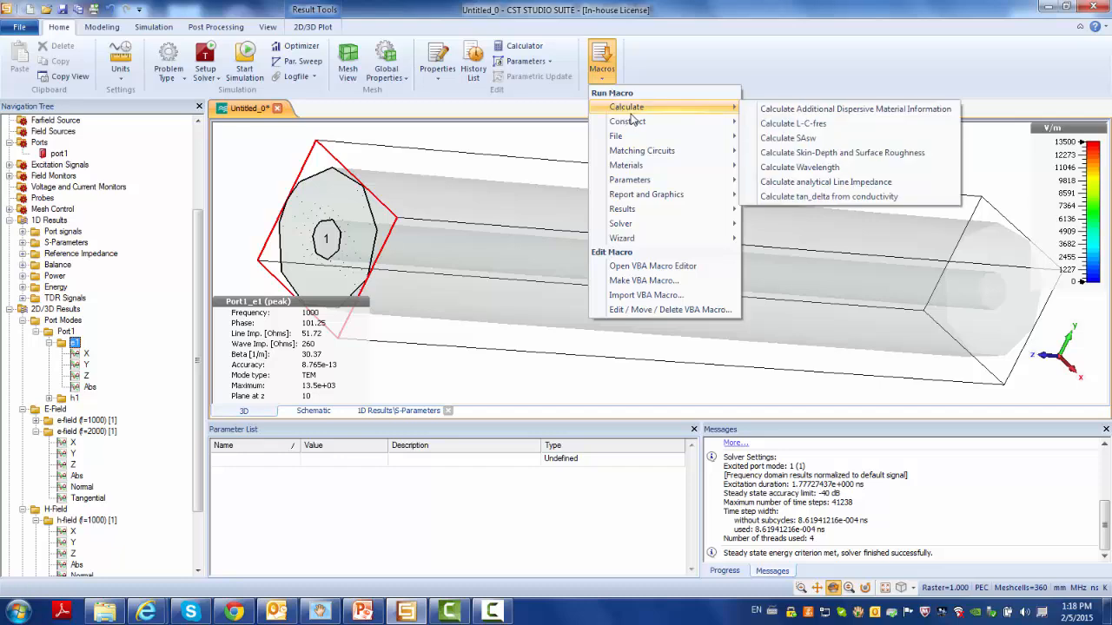
left_click(803, 183)
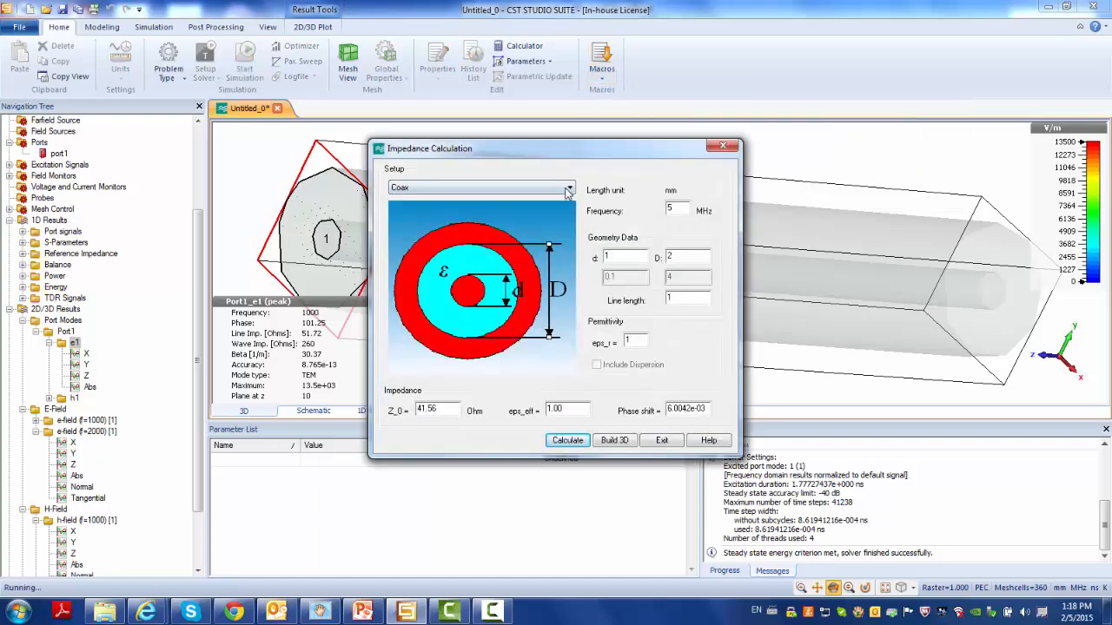
left_click(570, 189)
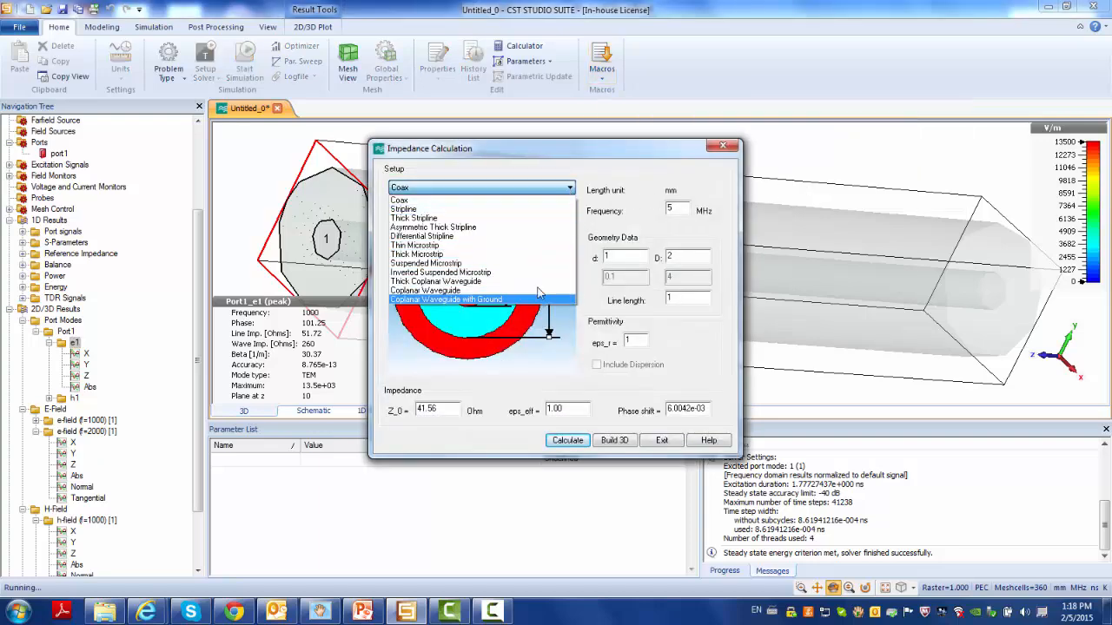
left_click(535, 166)
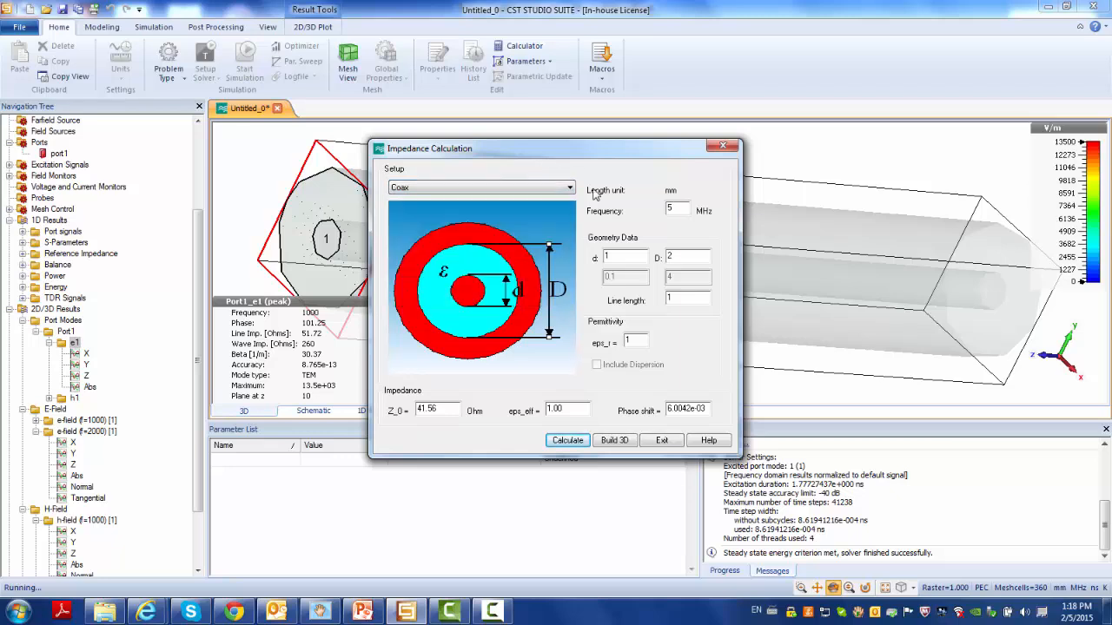
Calculate the coax impedance with d = 0.85/2, D = 2.95/2 and eps_r = 2.1
double_click(621, 257)
type("0.85/2")
left_click(578, 439)
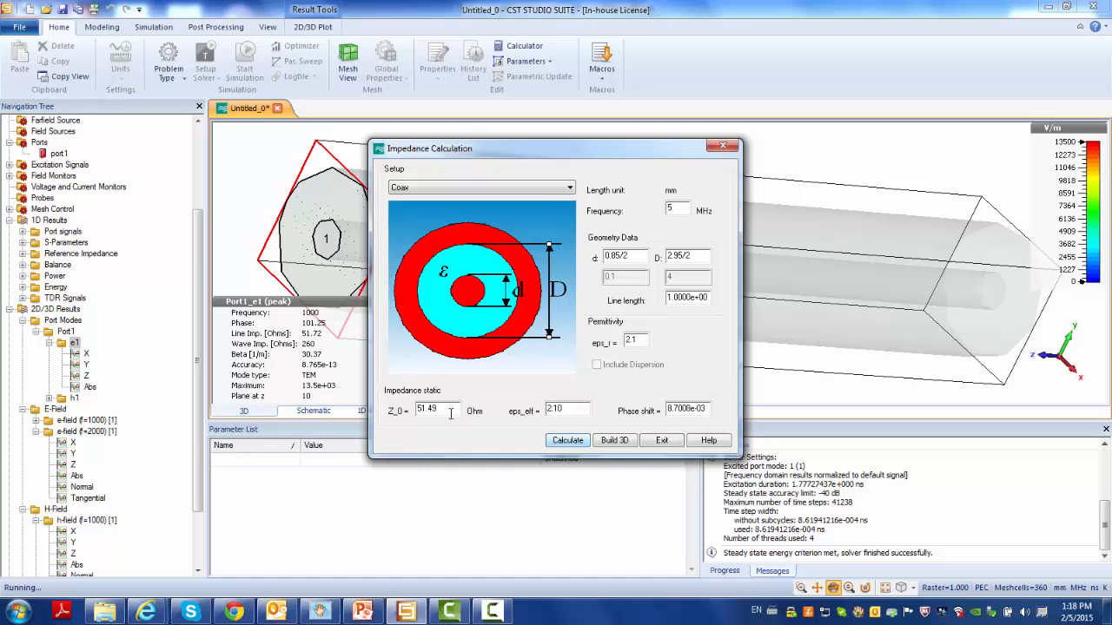
Compare the calculated Z_0 with the line impedance of the Port1 e1 mode, moving the calculation dialog aside
left_click_drag(451, 411, 398, 409)
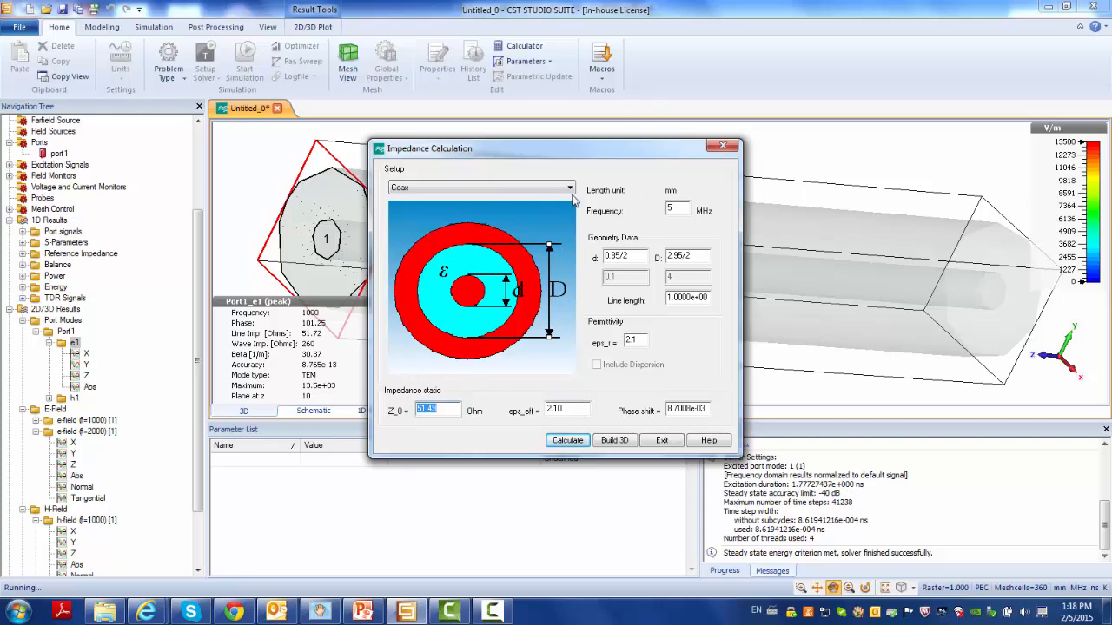
left_click_drag(538, 146, 586, 109)
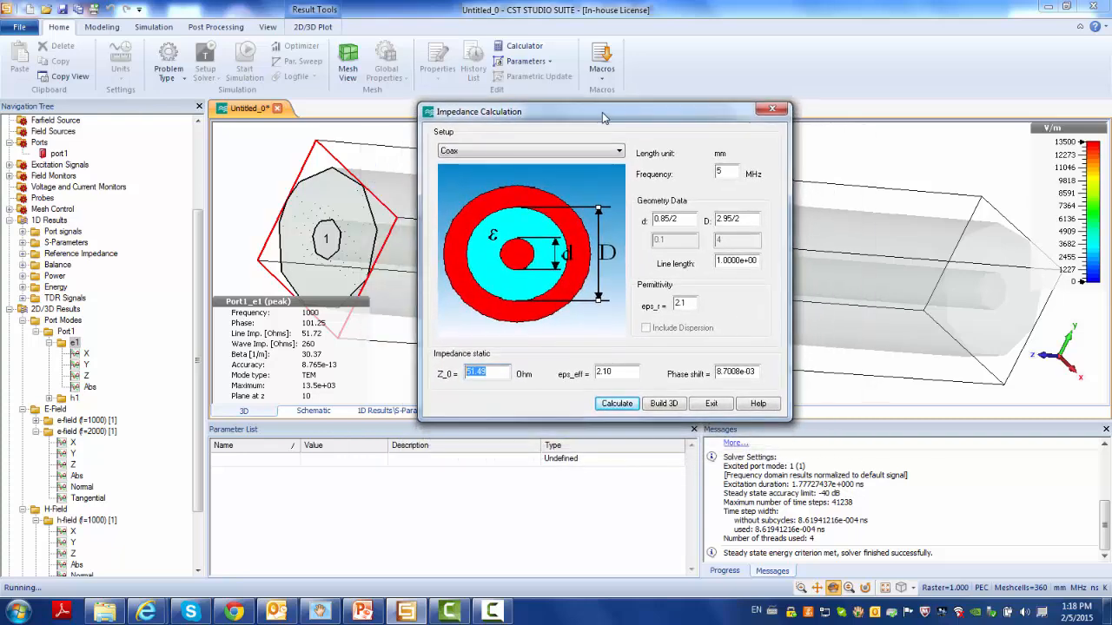
left_click(502, 371)
left_click_drag(499, 372, 464, 368)
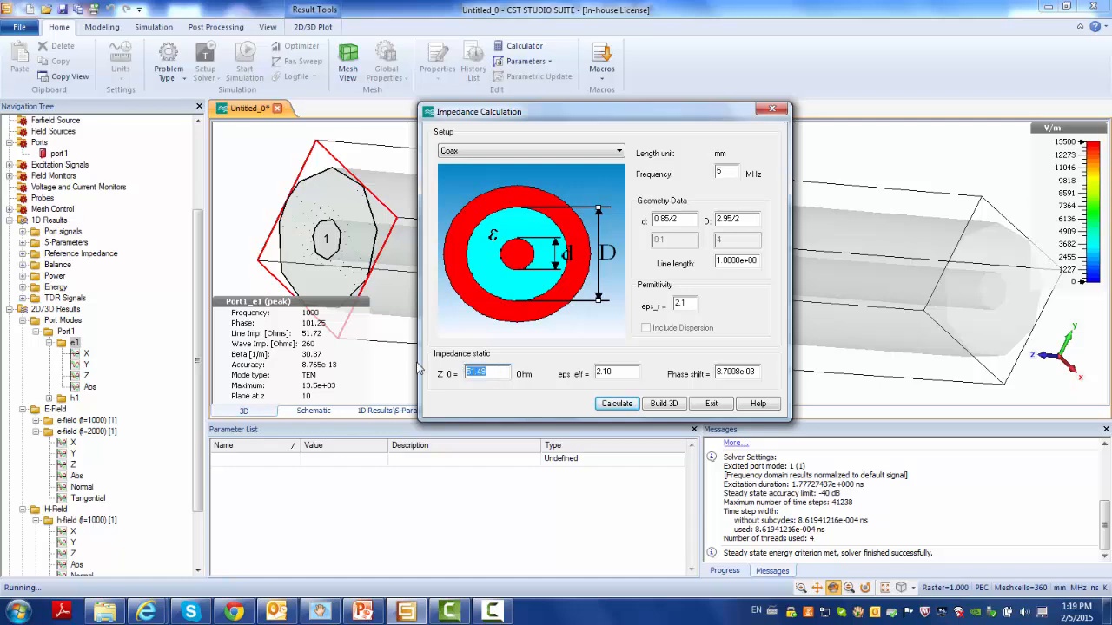